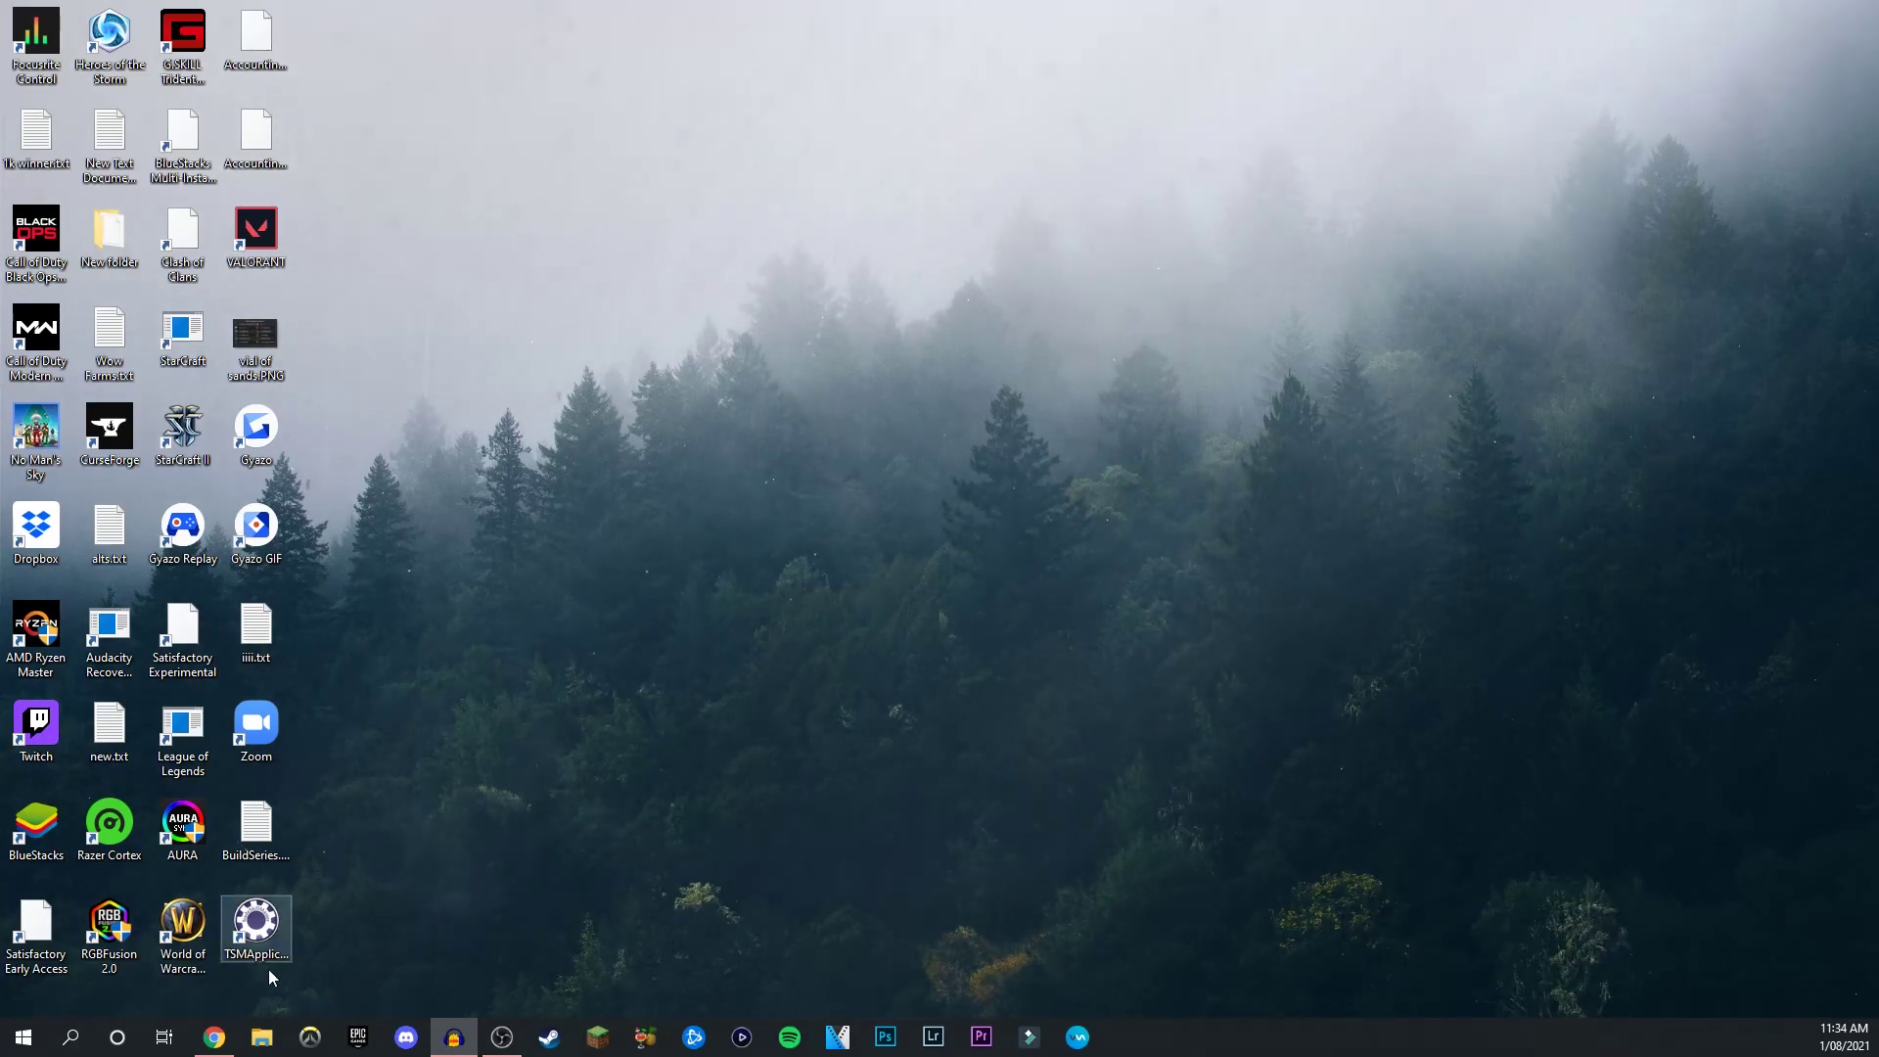
# - Download the Fabric API and OptiFabric mods from their CurseForge pages, keeping the flagged jar file and closing the finished page
pyautogui.click(215, 1035)
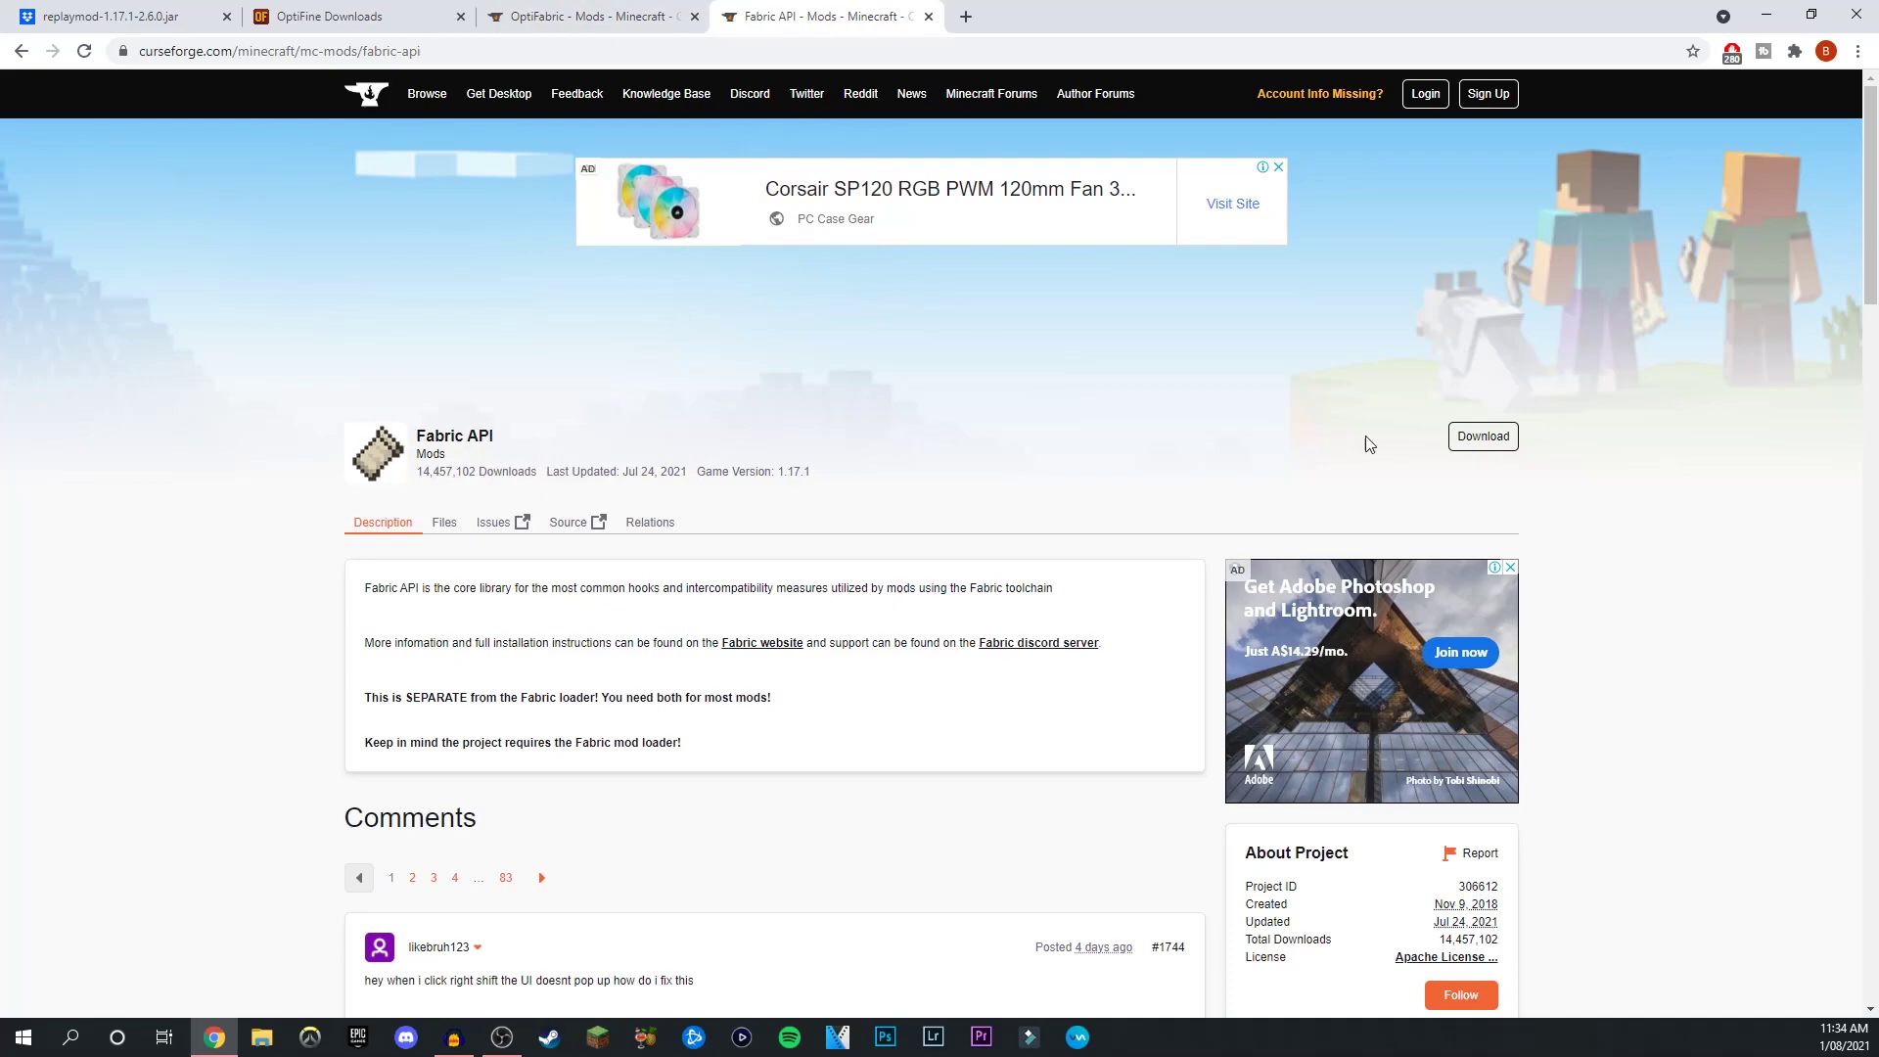
pyautogui.click(1500, 436)
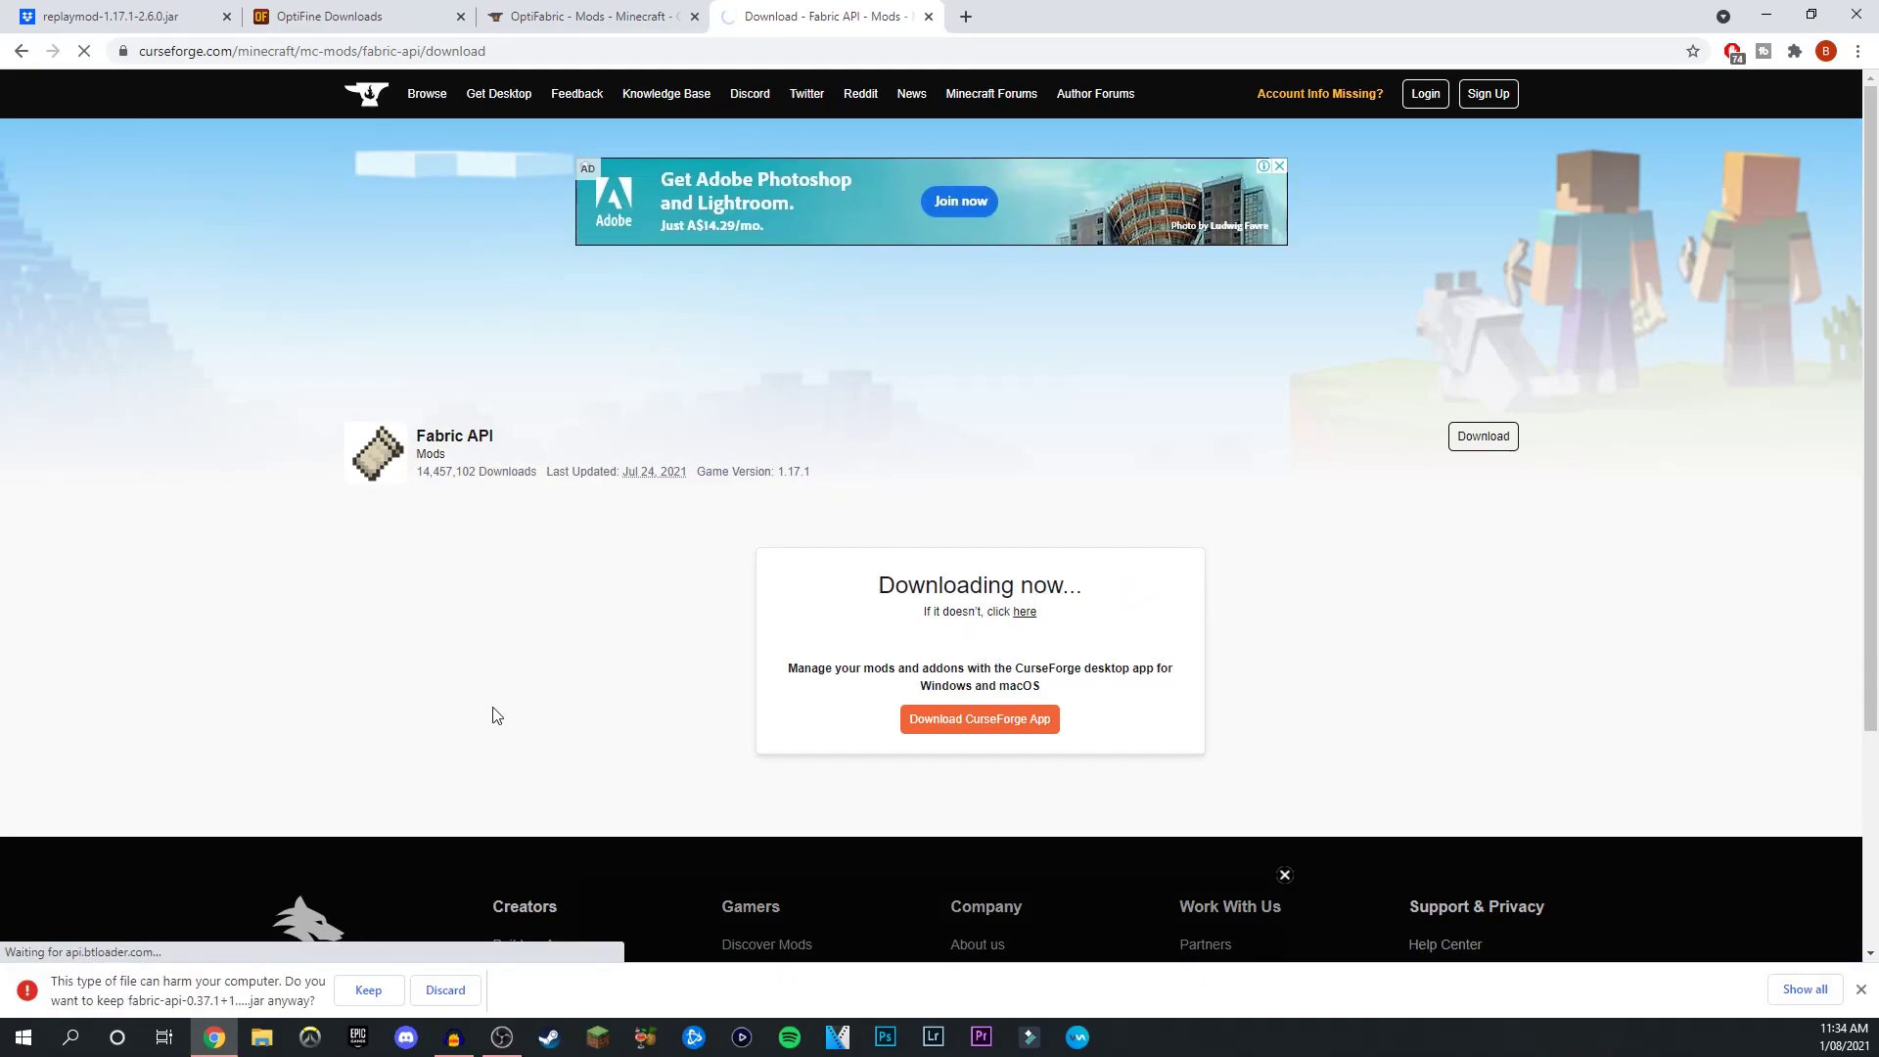
pyautogui.click(369, 989)
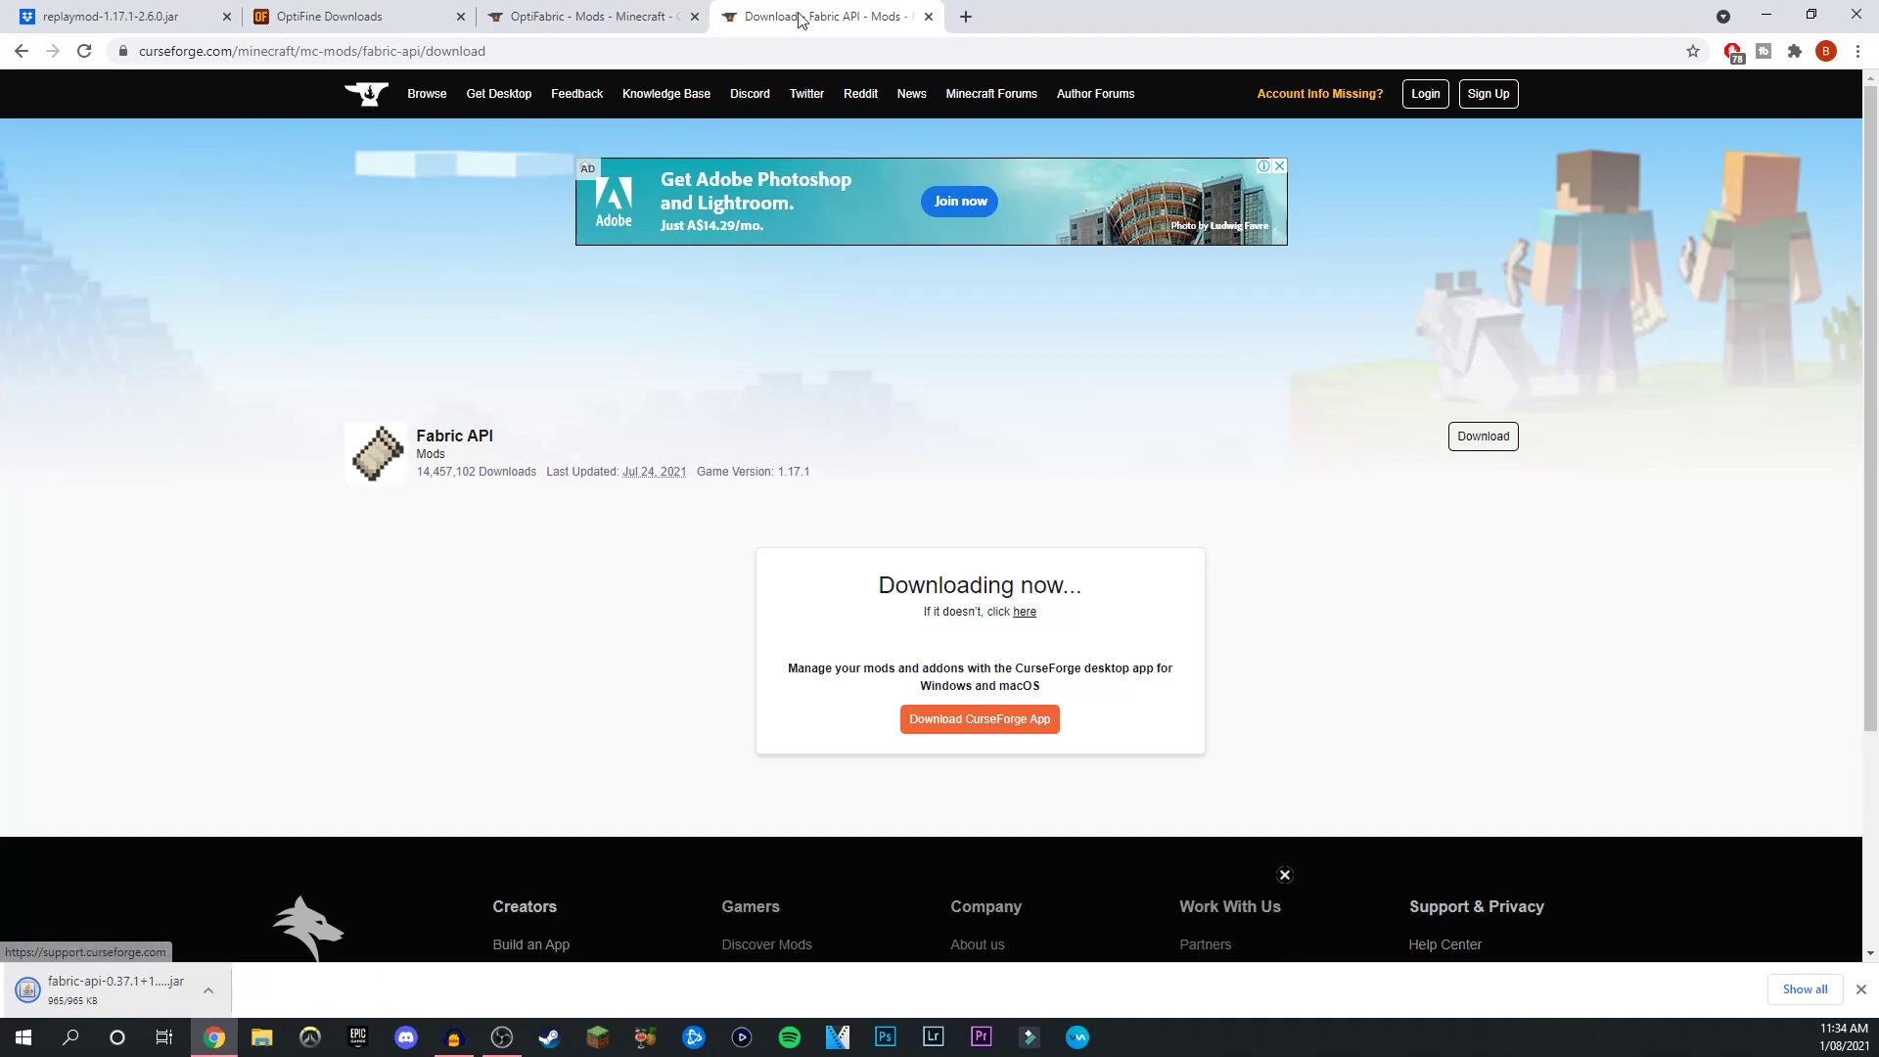
pyautogui.click(927, 16)
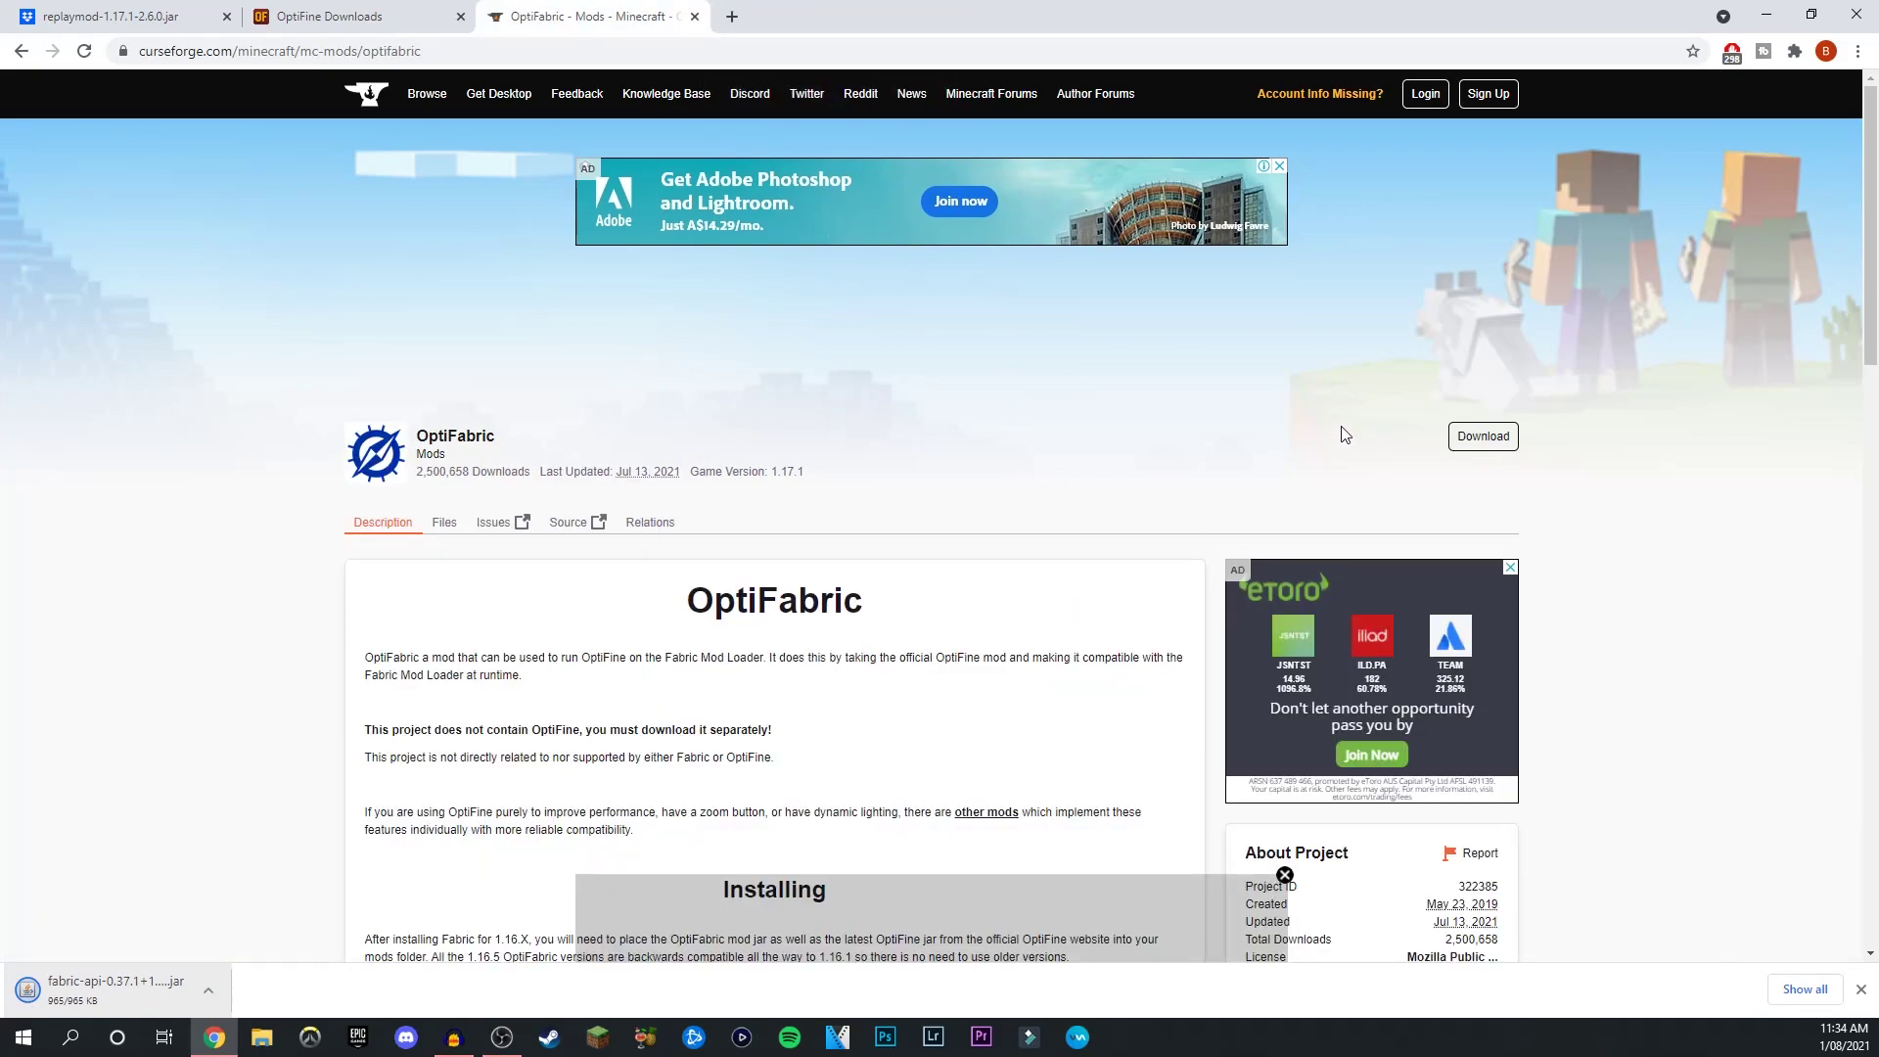
pyautogui.click(1466, 445)
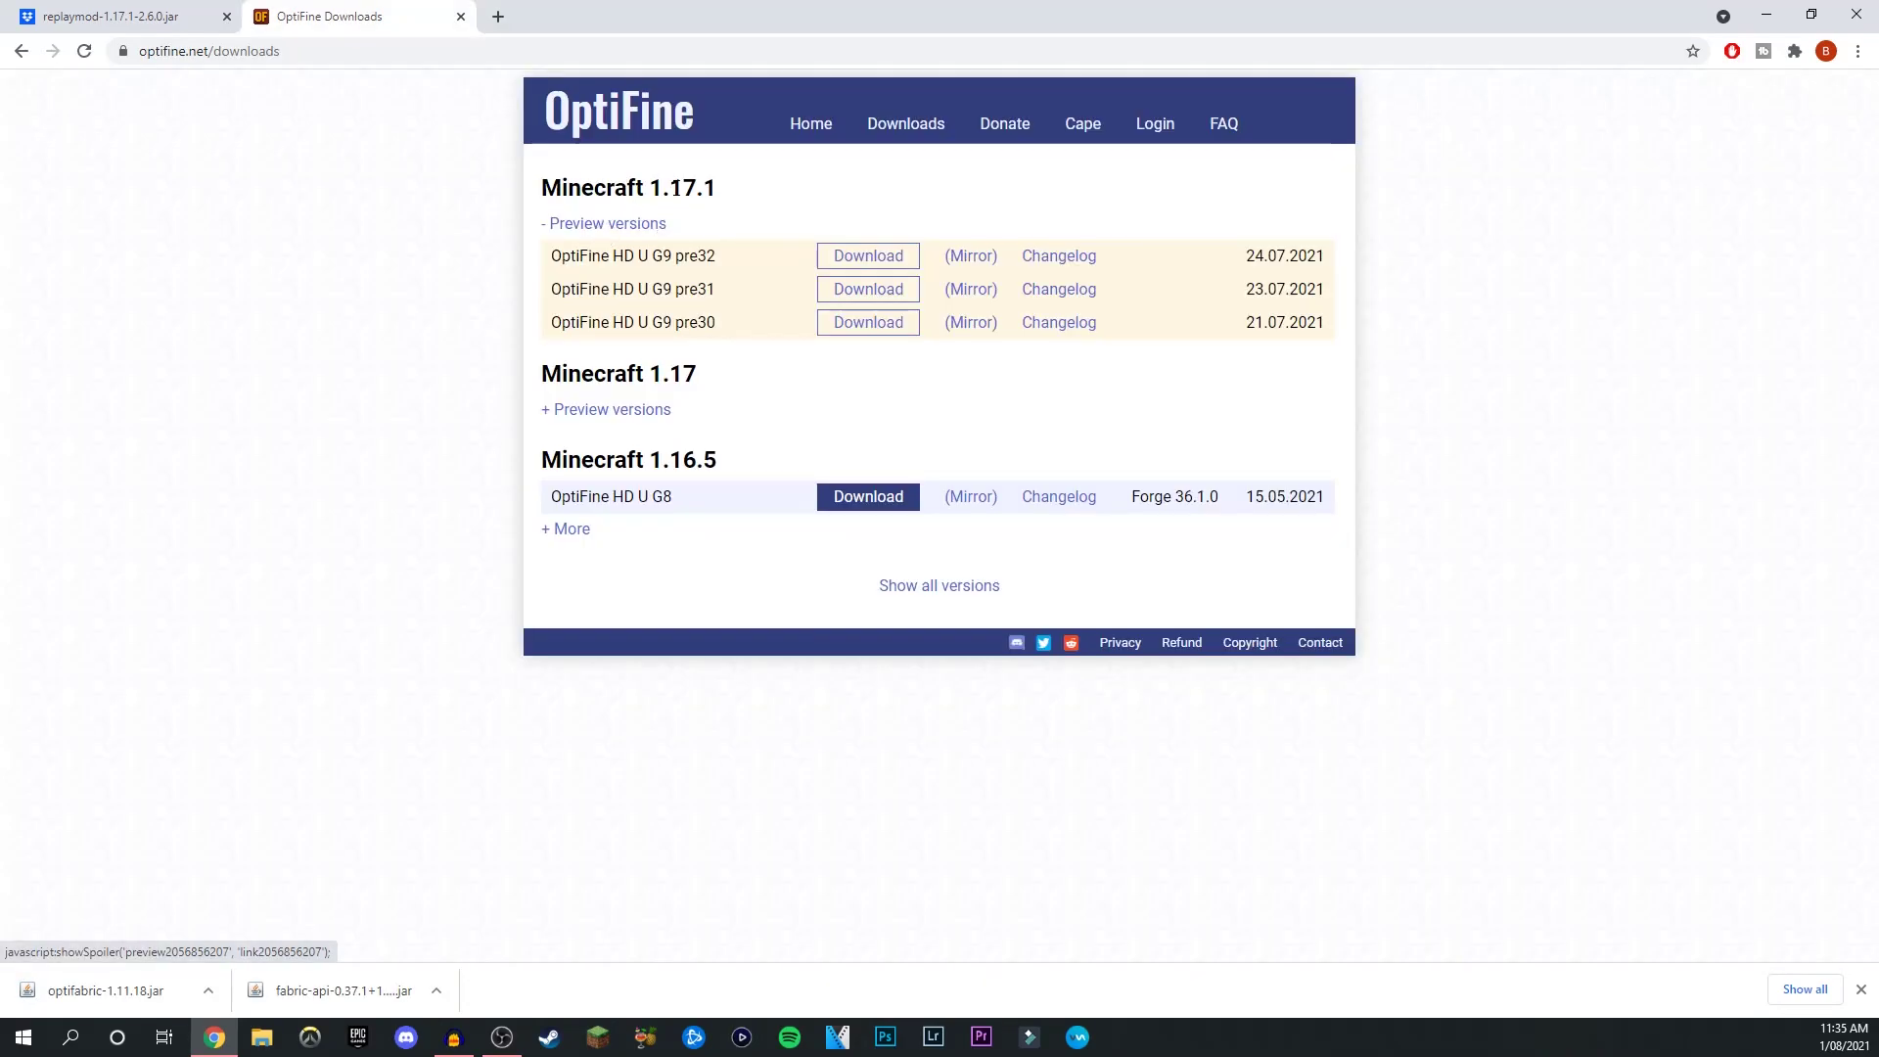
# - Download the OptiFine HD U G9 pre32 preview for Minecraft 1.17.1 from the OptiFine site
pyautogui.moveTo(720, 187); pyautogui.dragTo(683, 187)
pyautogui.click(733, 233)
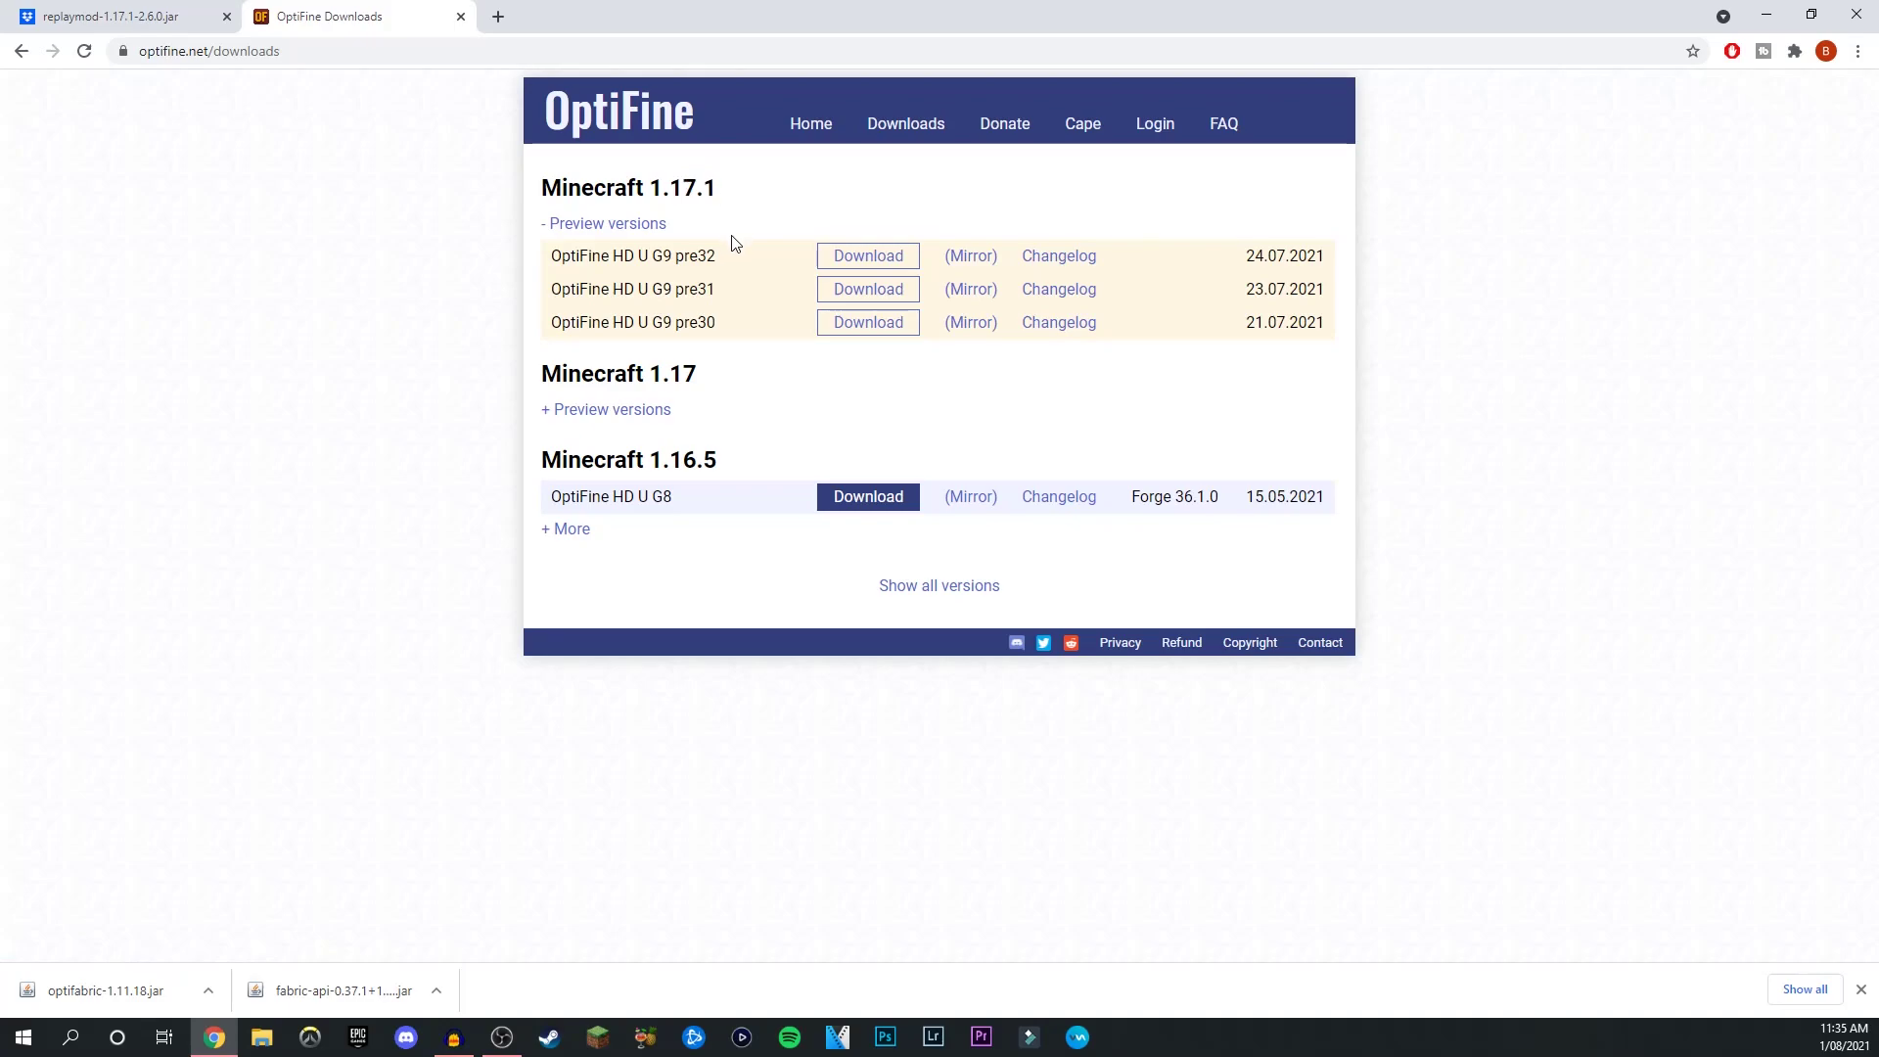
pyautogui.click(842, 258)
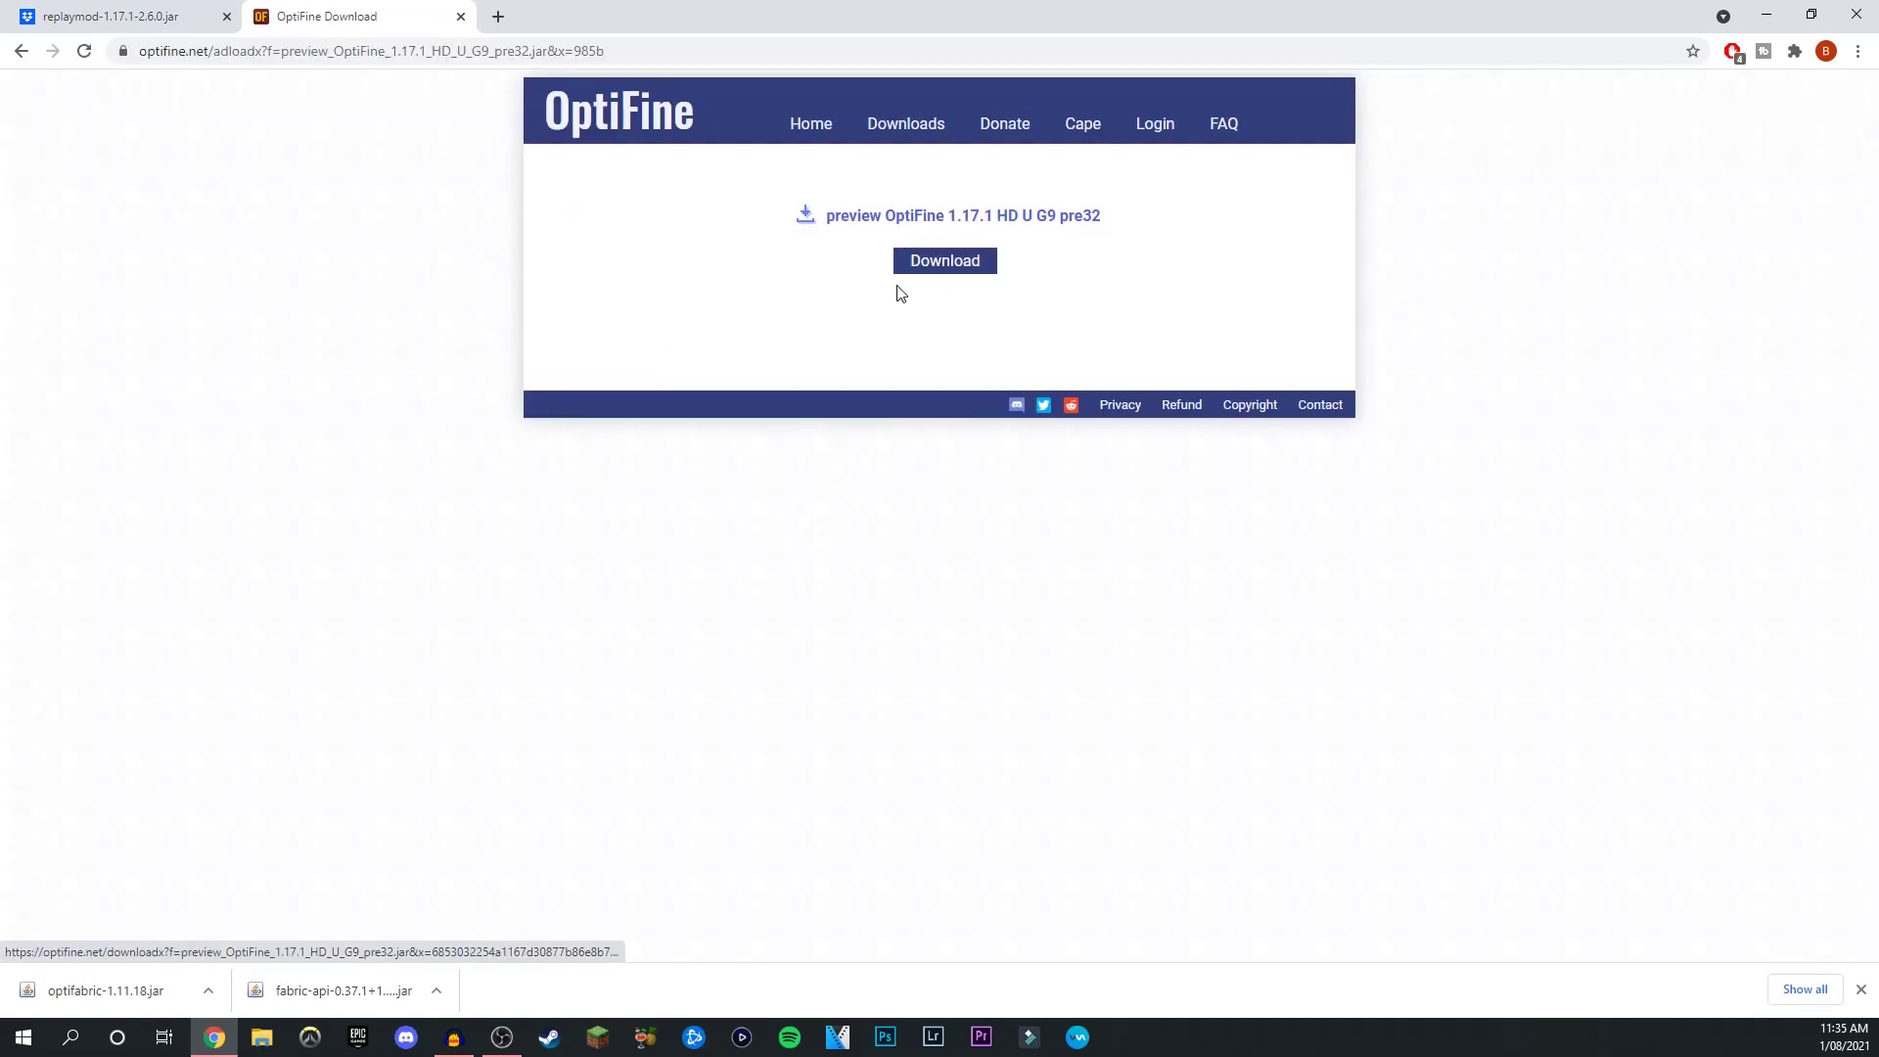
pyautogui.click(914, 263)
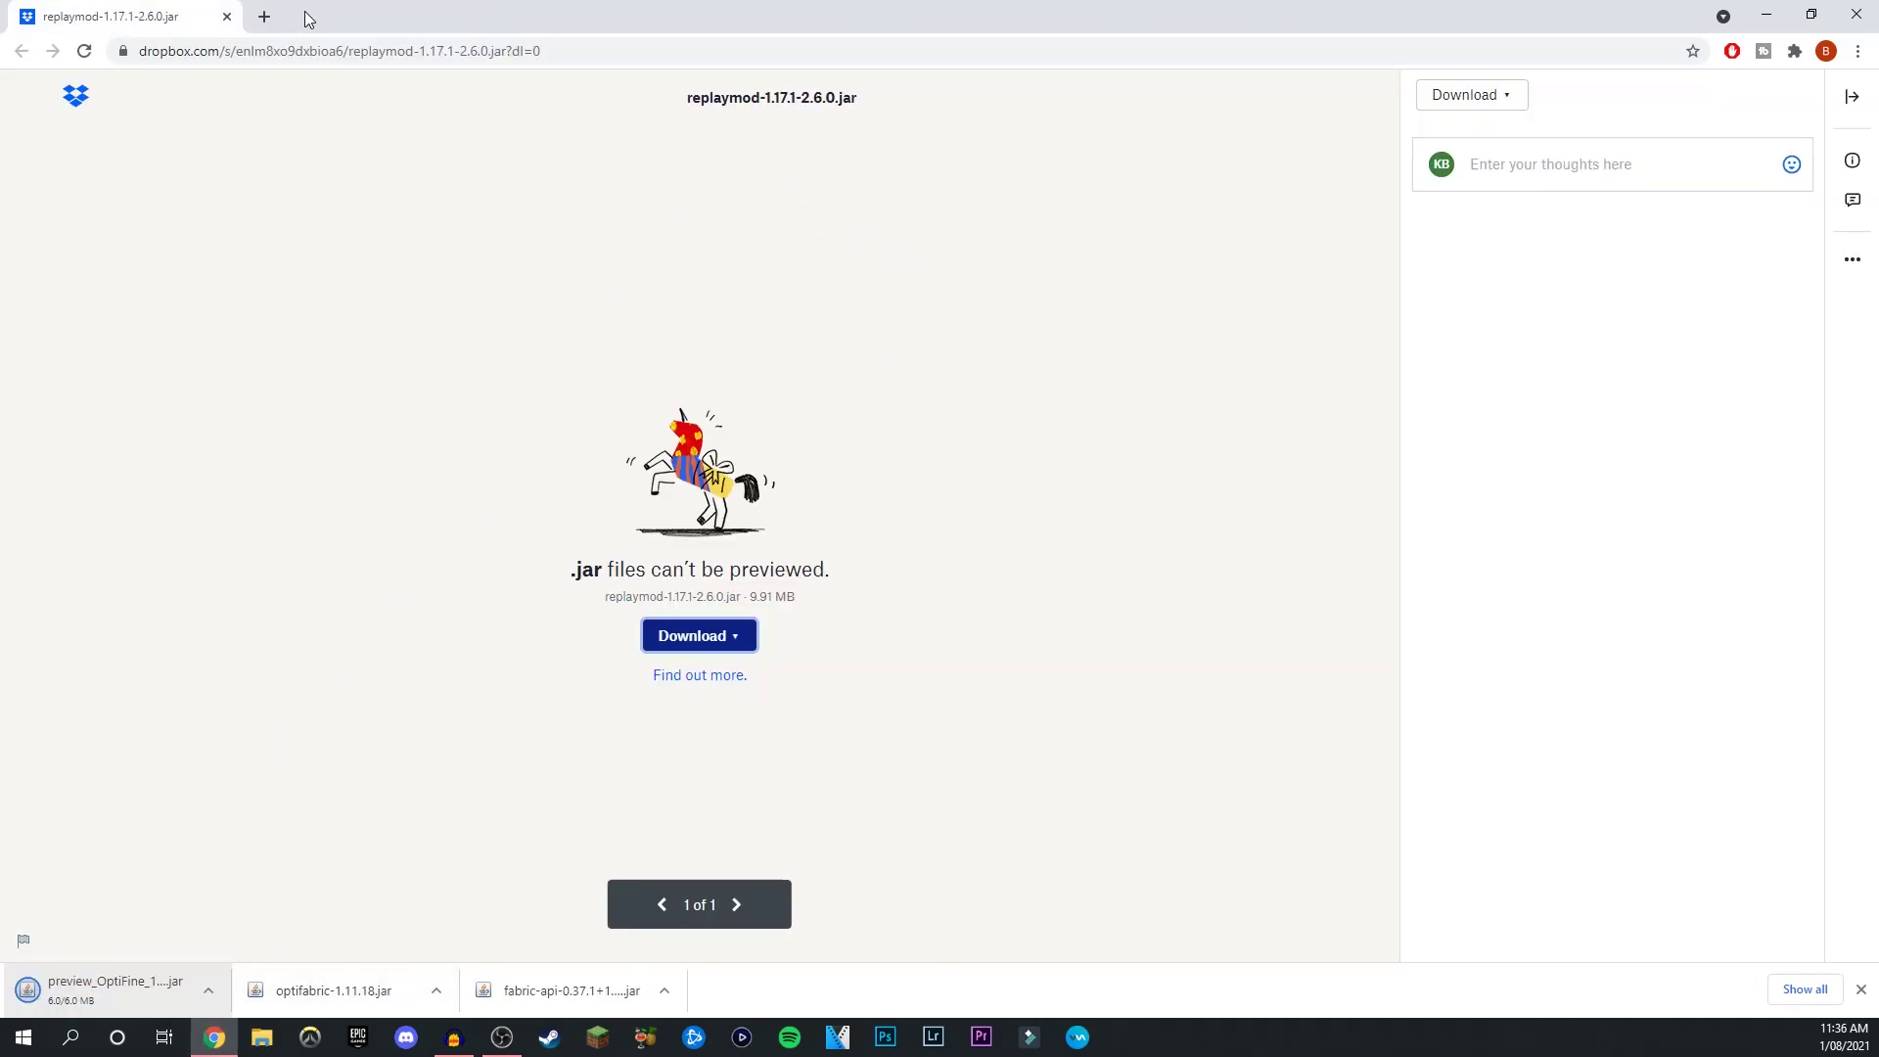
# - Check the replaymod.com download page beside the Dropbox replaymod-1.17.1-2.6.0.jar page, and close the site and the browser
pyautogui.click(266, 17)
pyautogui.write('rep')
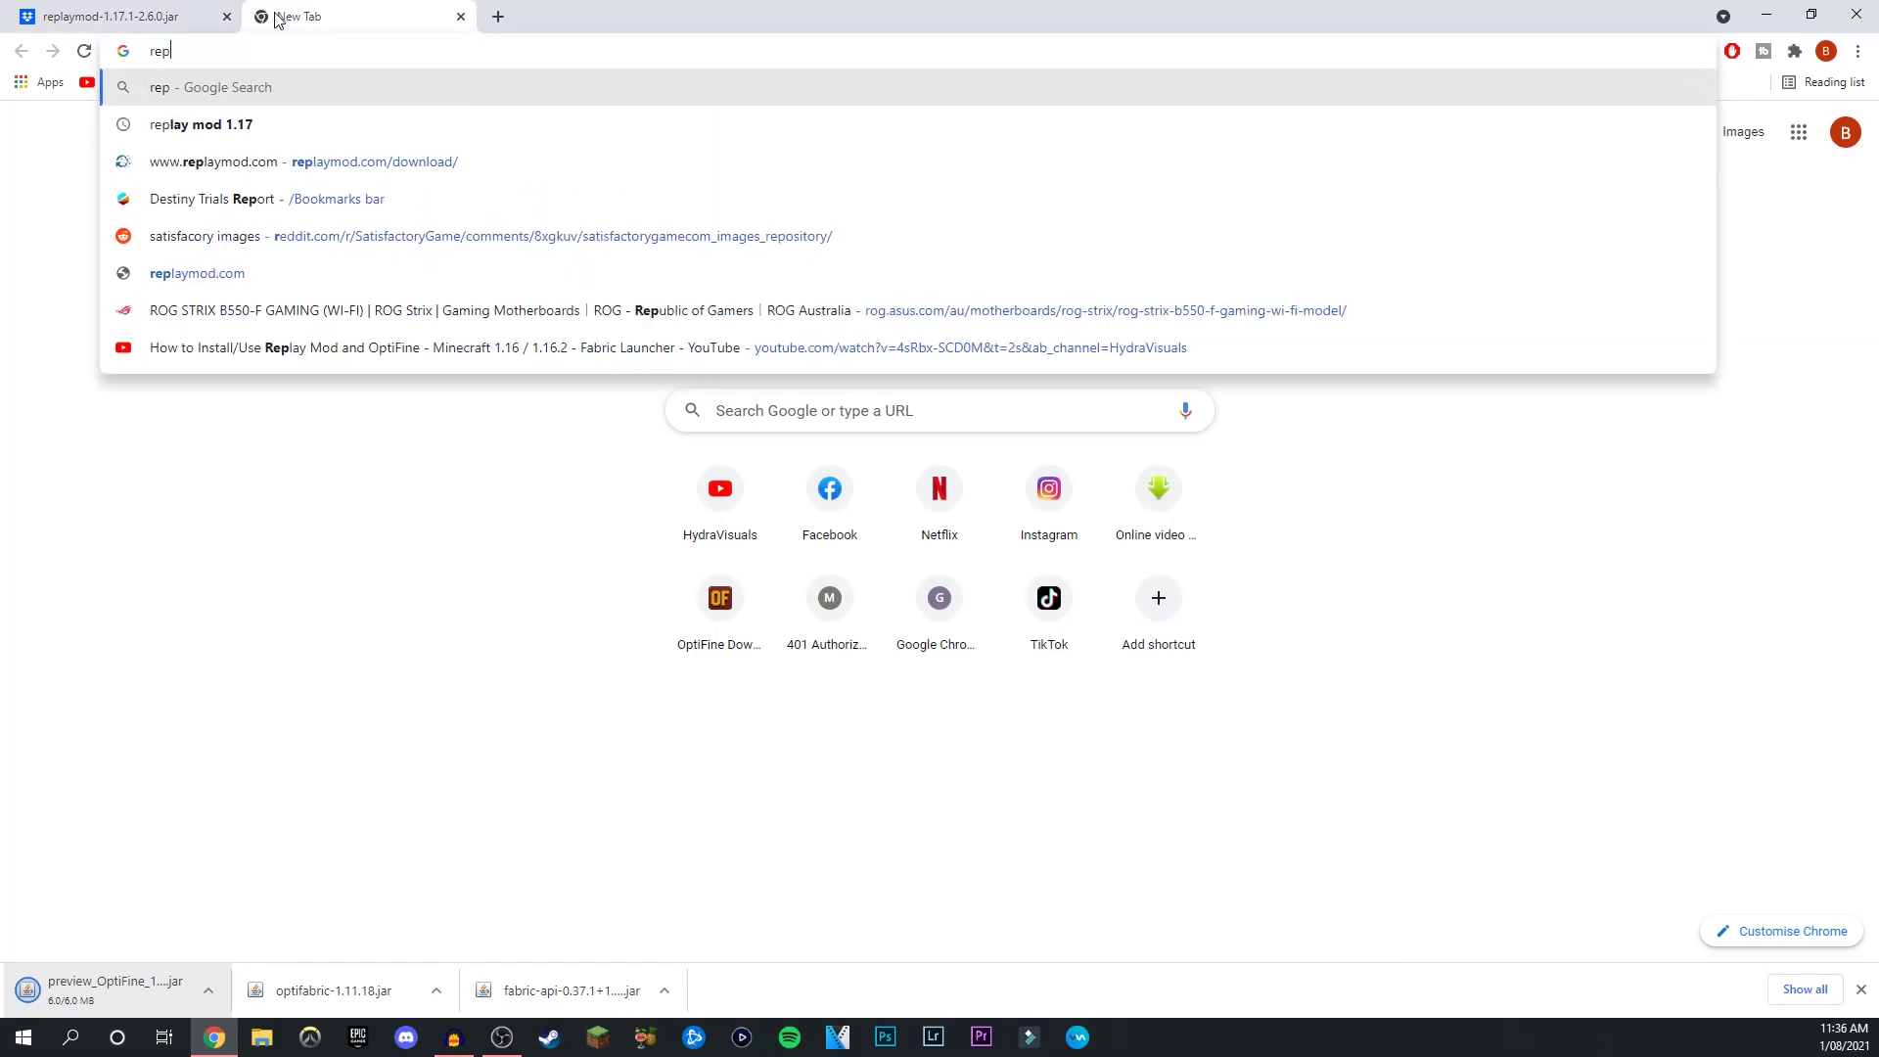
pyautogui.write('la')
pyautogui.press('Return')
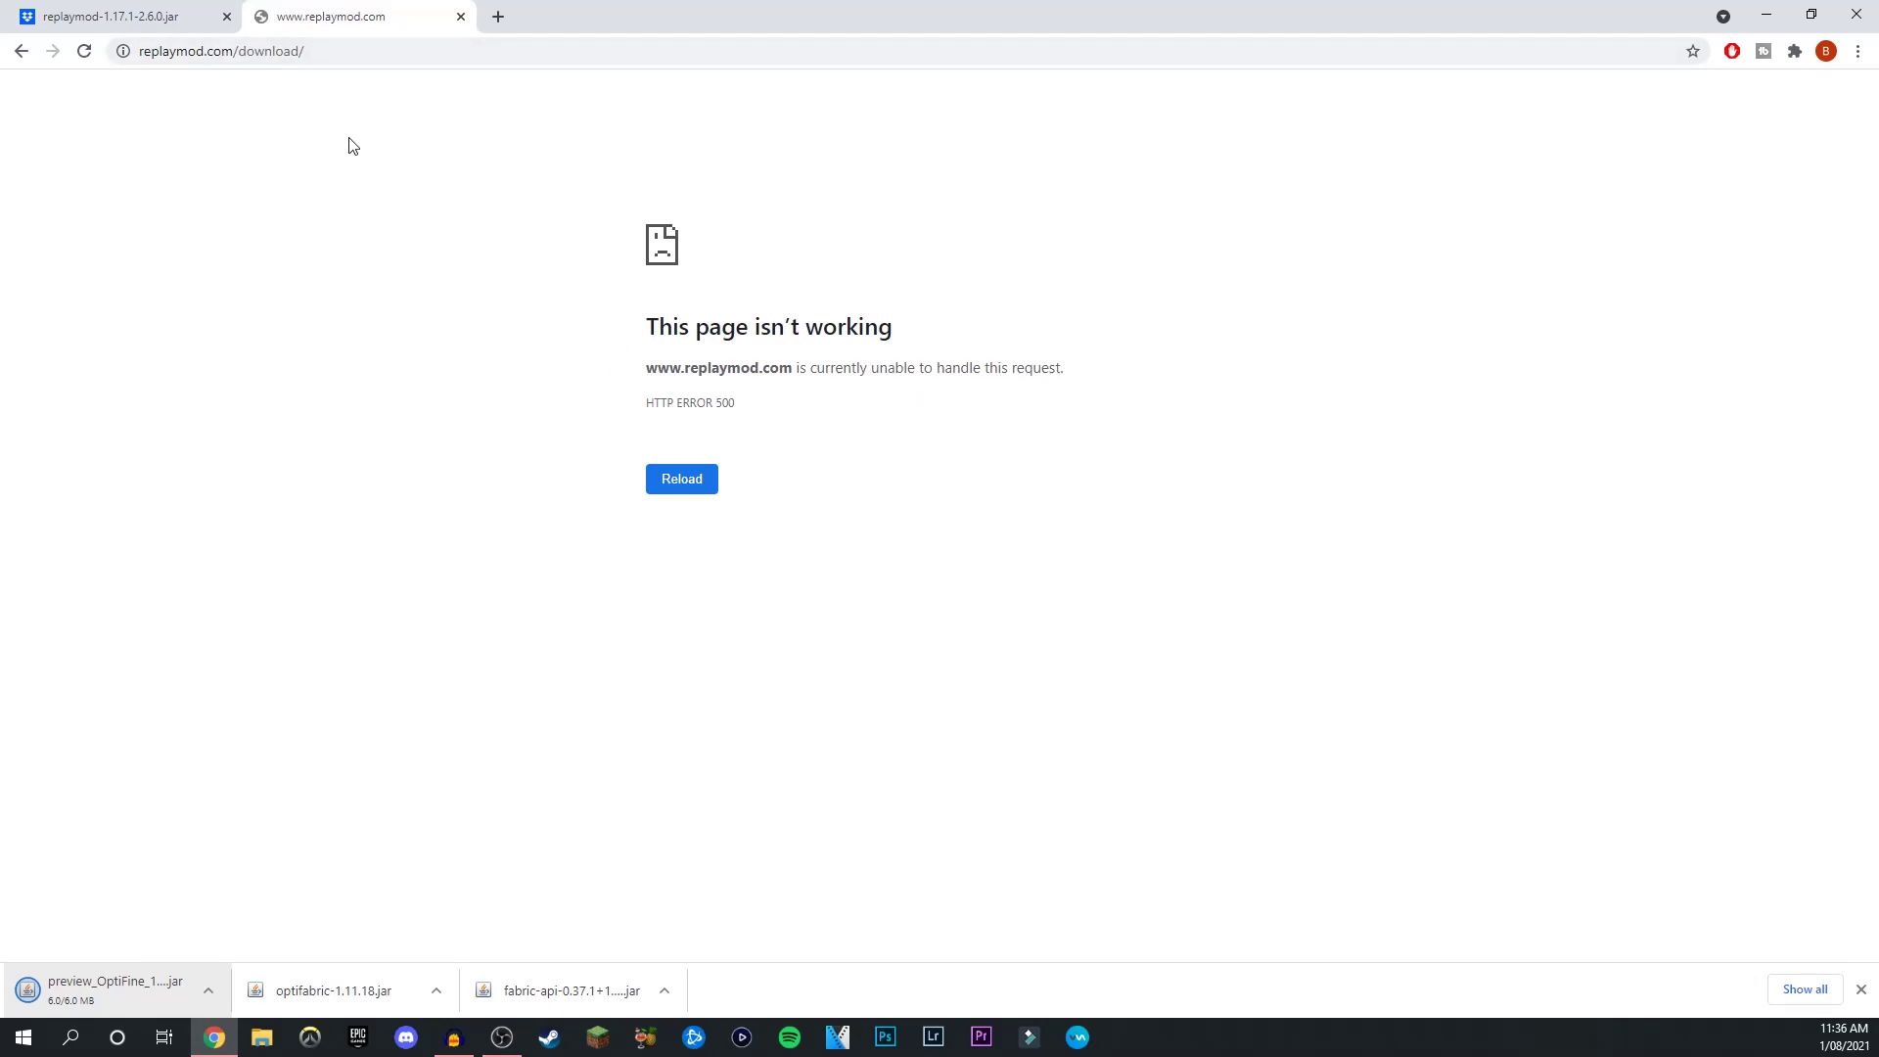
pyautogui.click(221, 9)
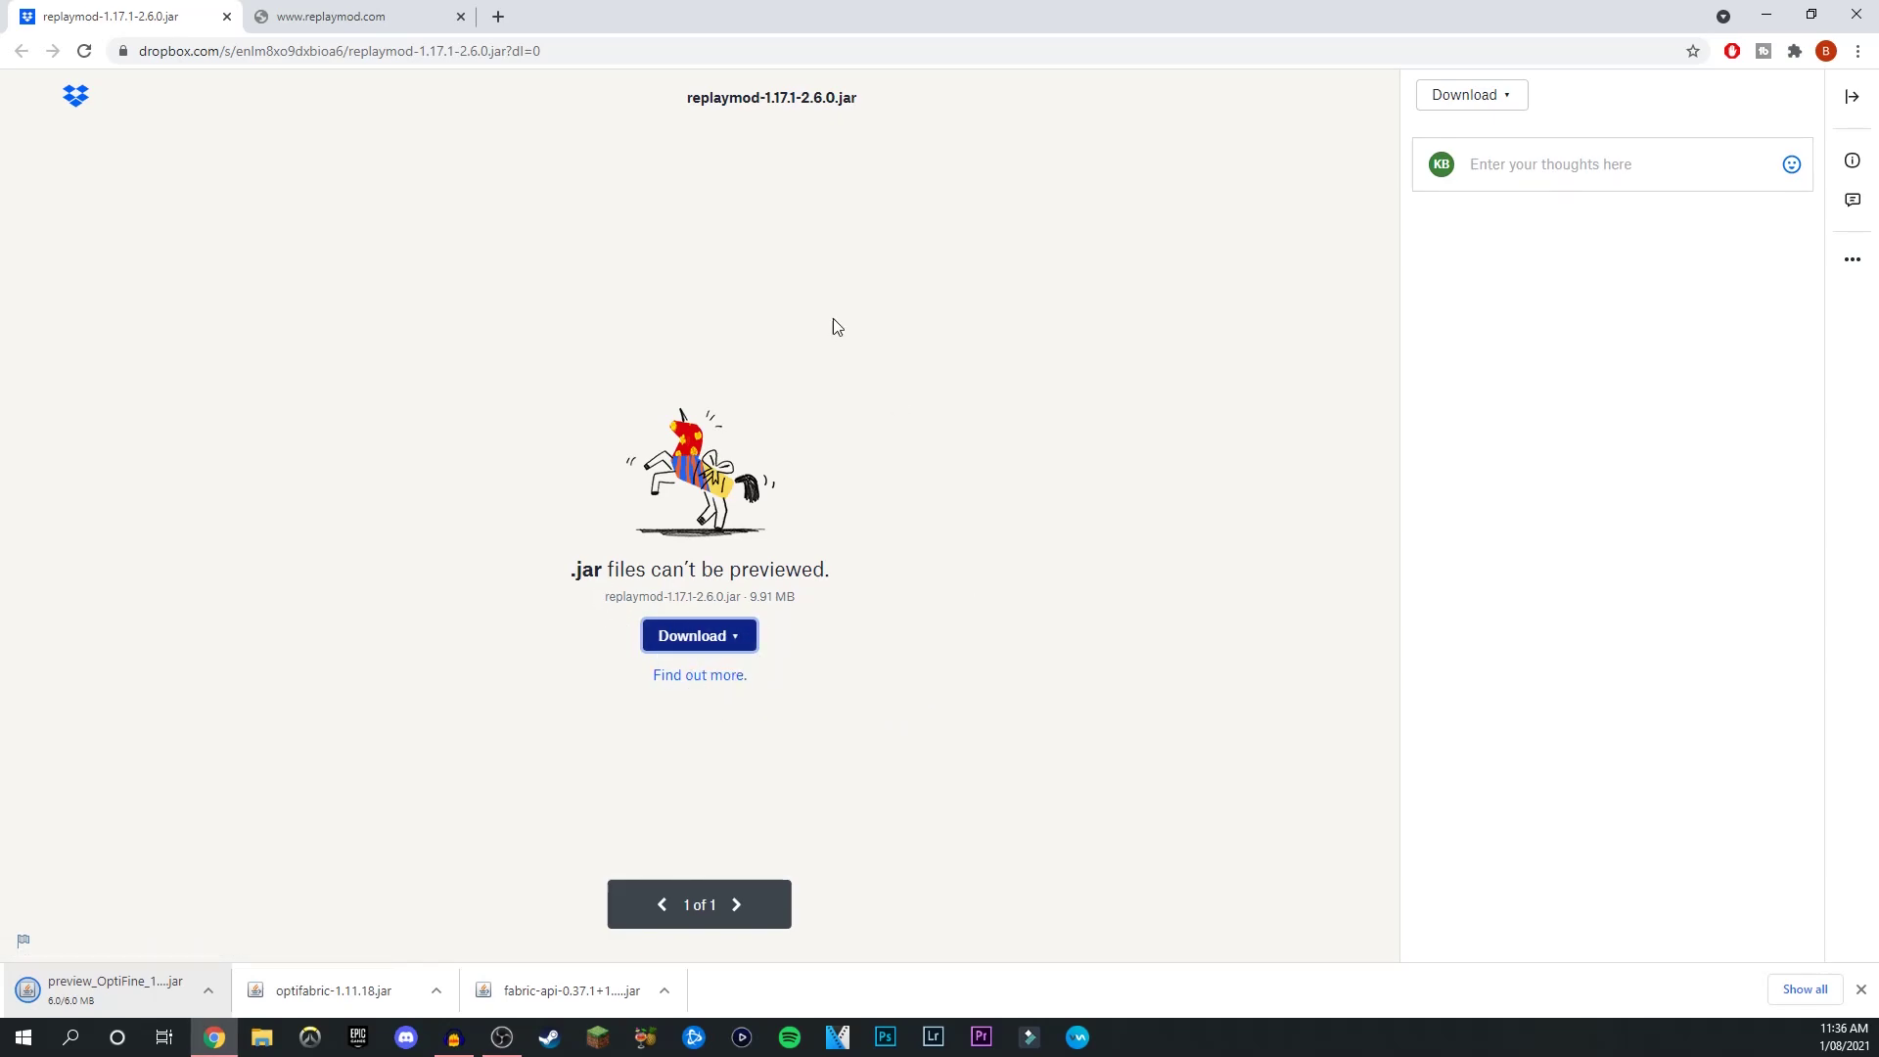
pyautogui.click(413, 31)
pyautogui.click(460, 17)
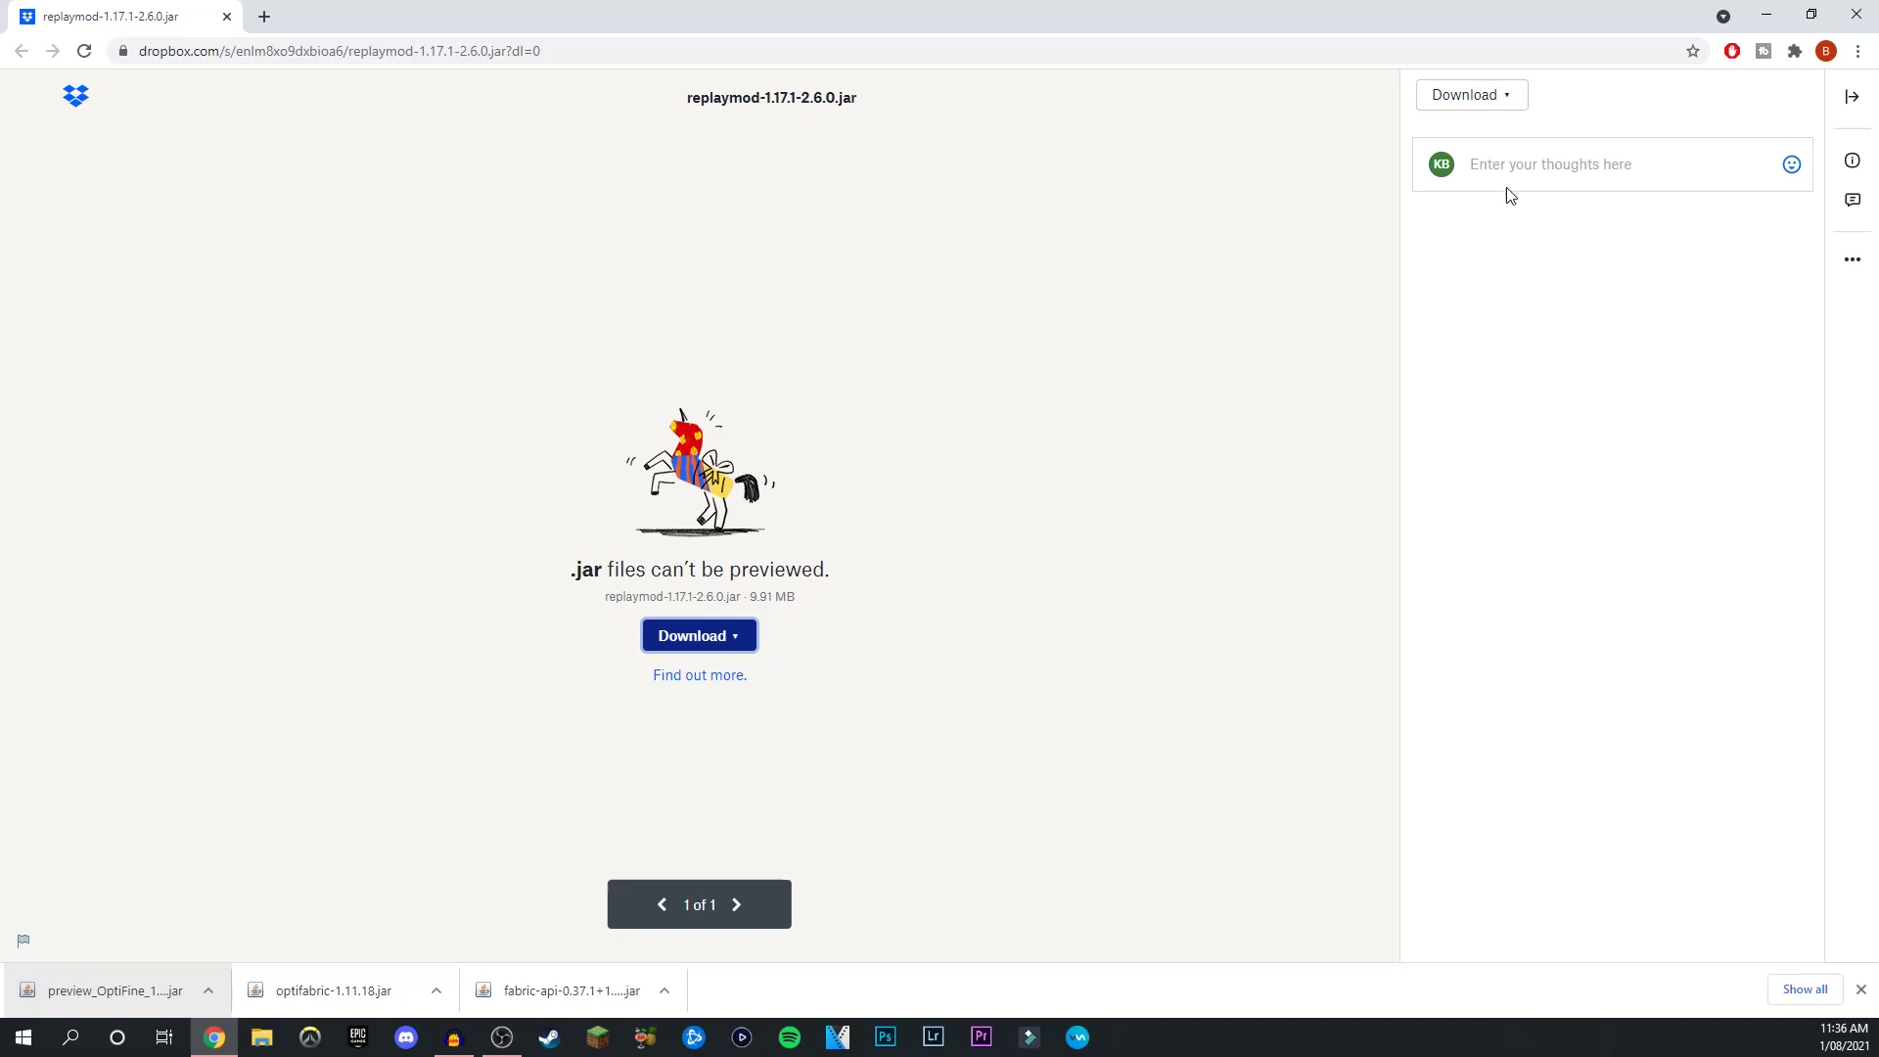
pyautogui.click(1843, 32)
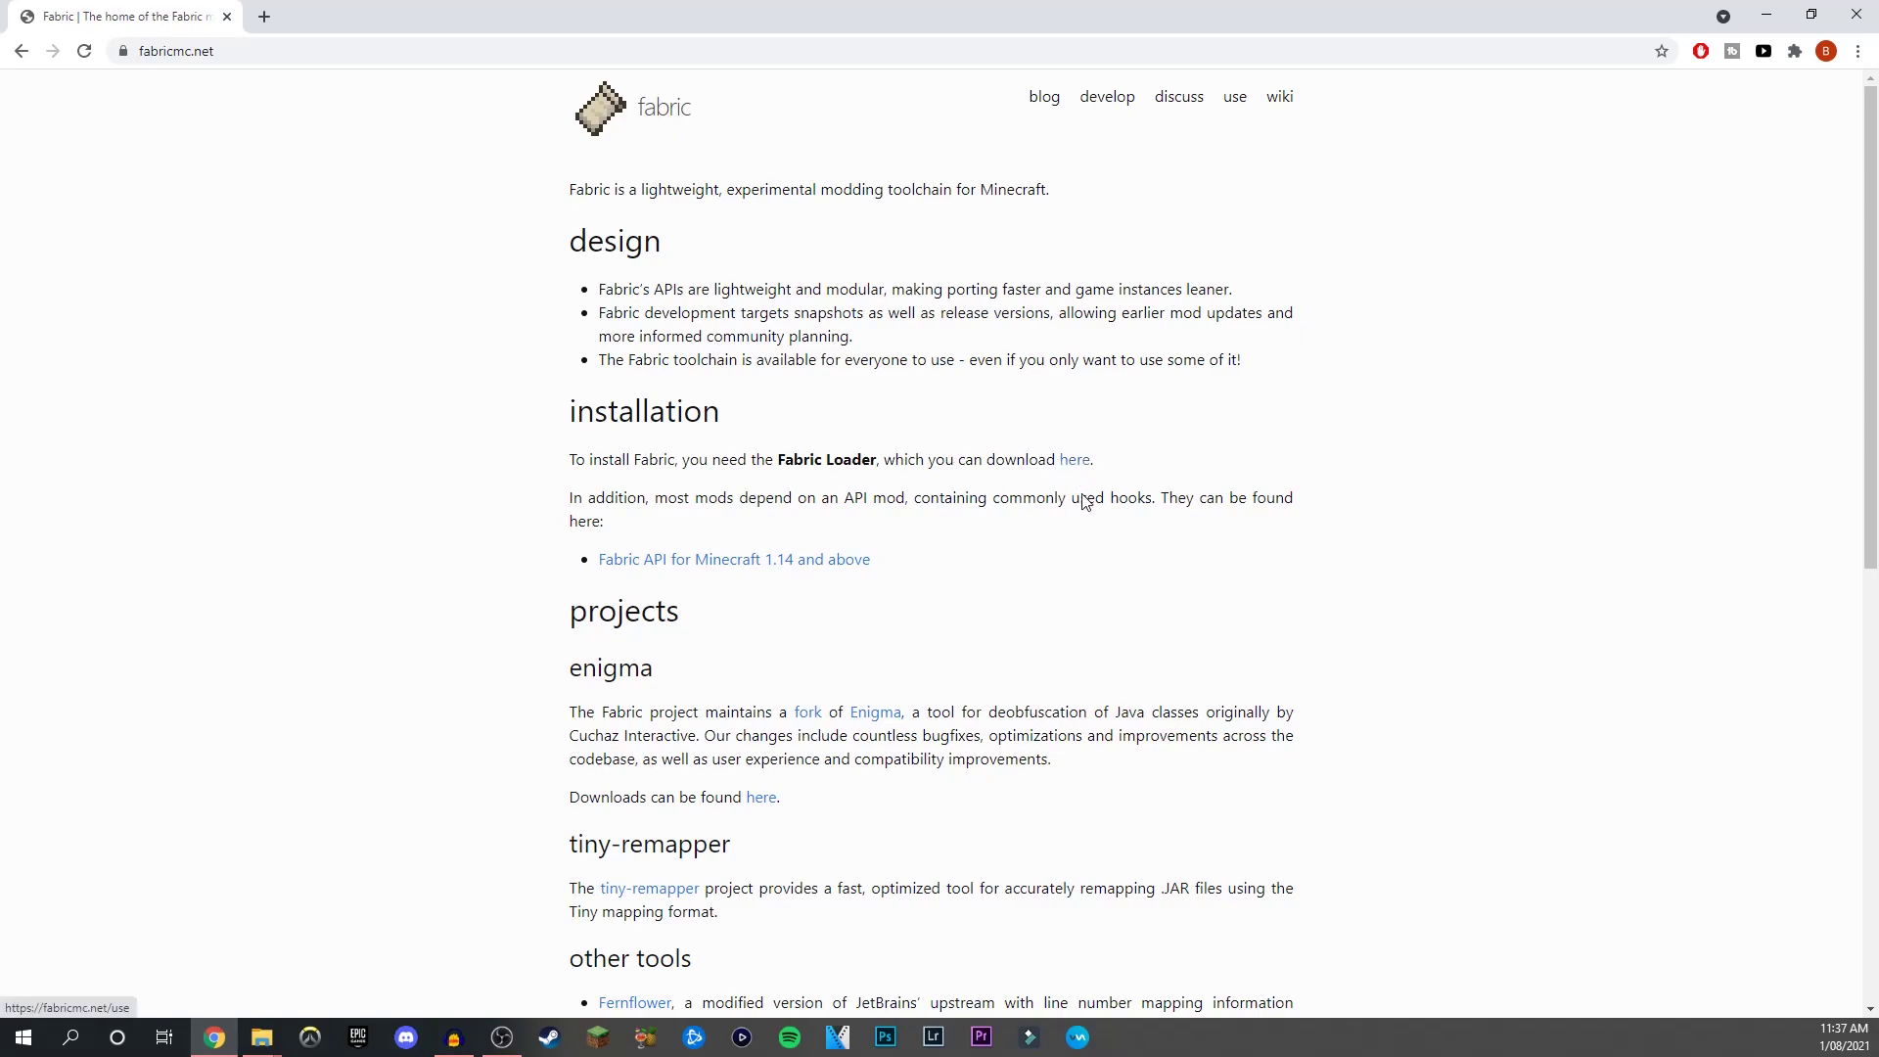
# - Download the Windows .EXE version of the Fabric installer from fabricmc.net and run it
pyautogui.click(1076, 468)
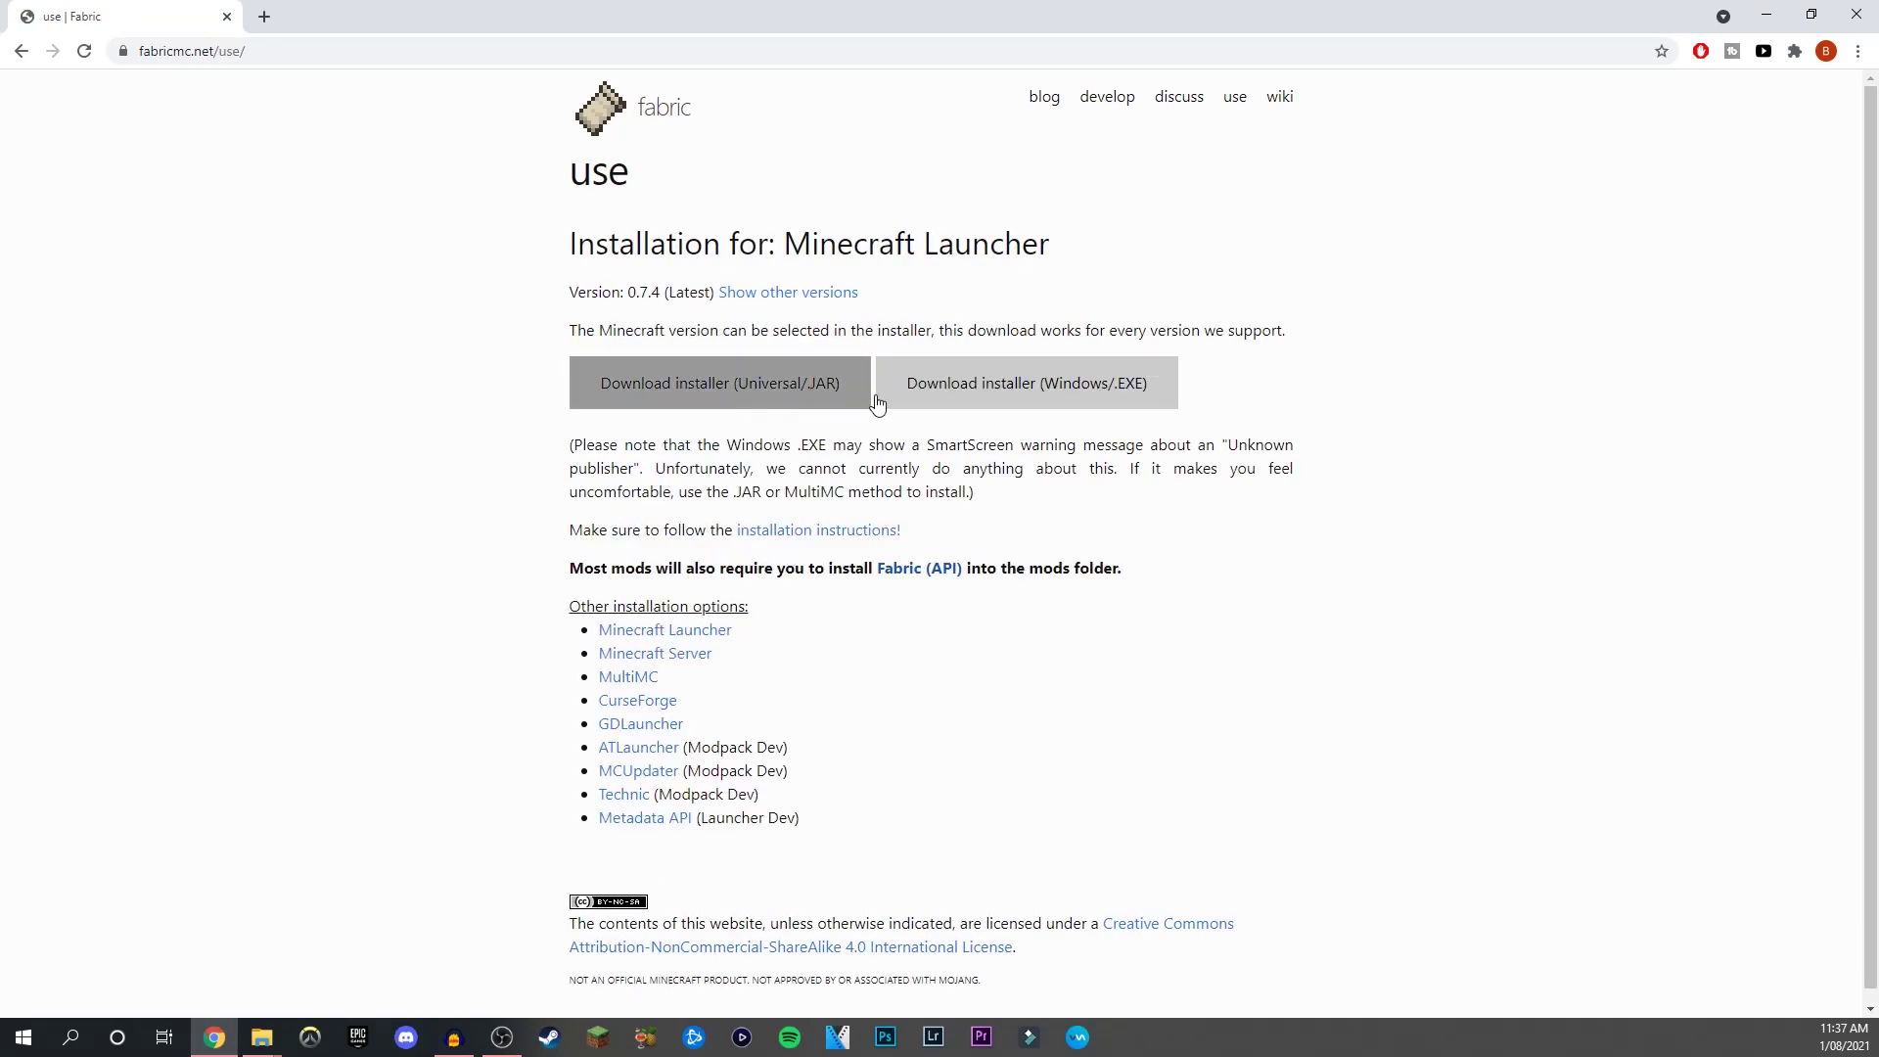
pyautogui.click(1038, 390)
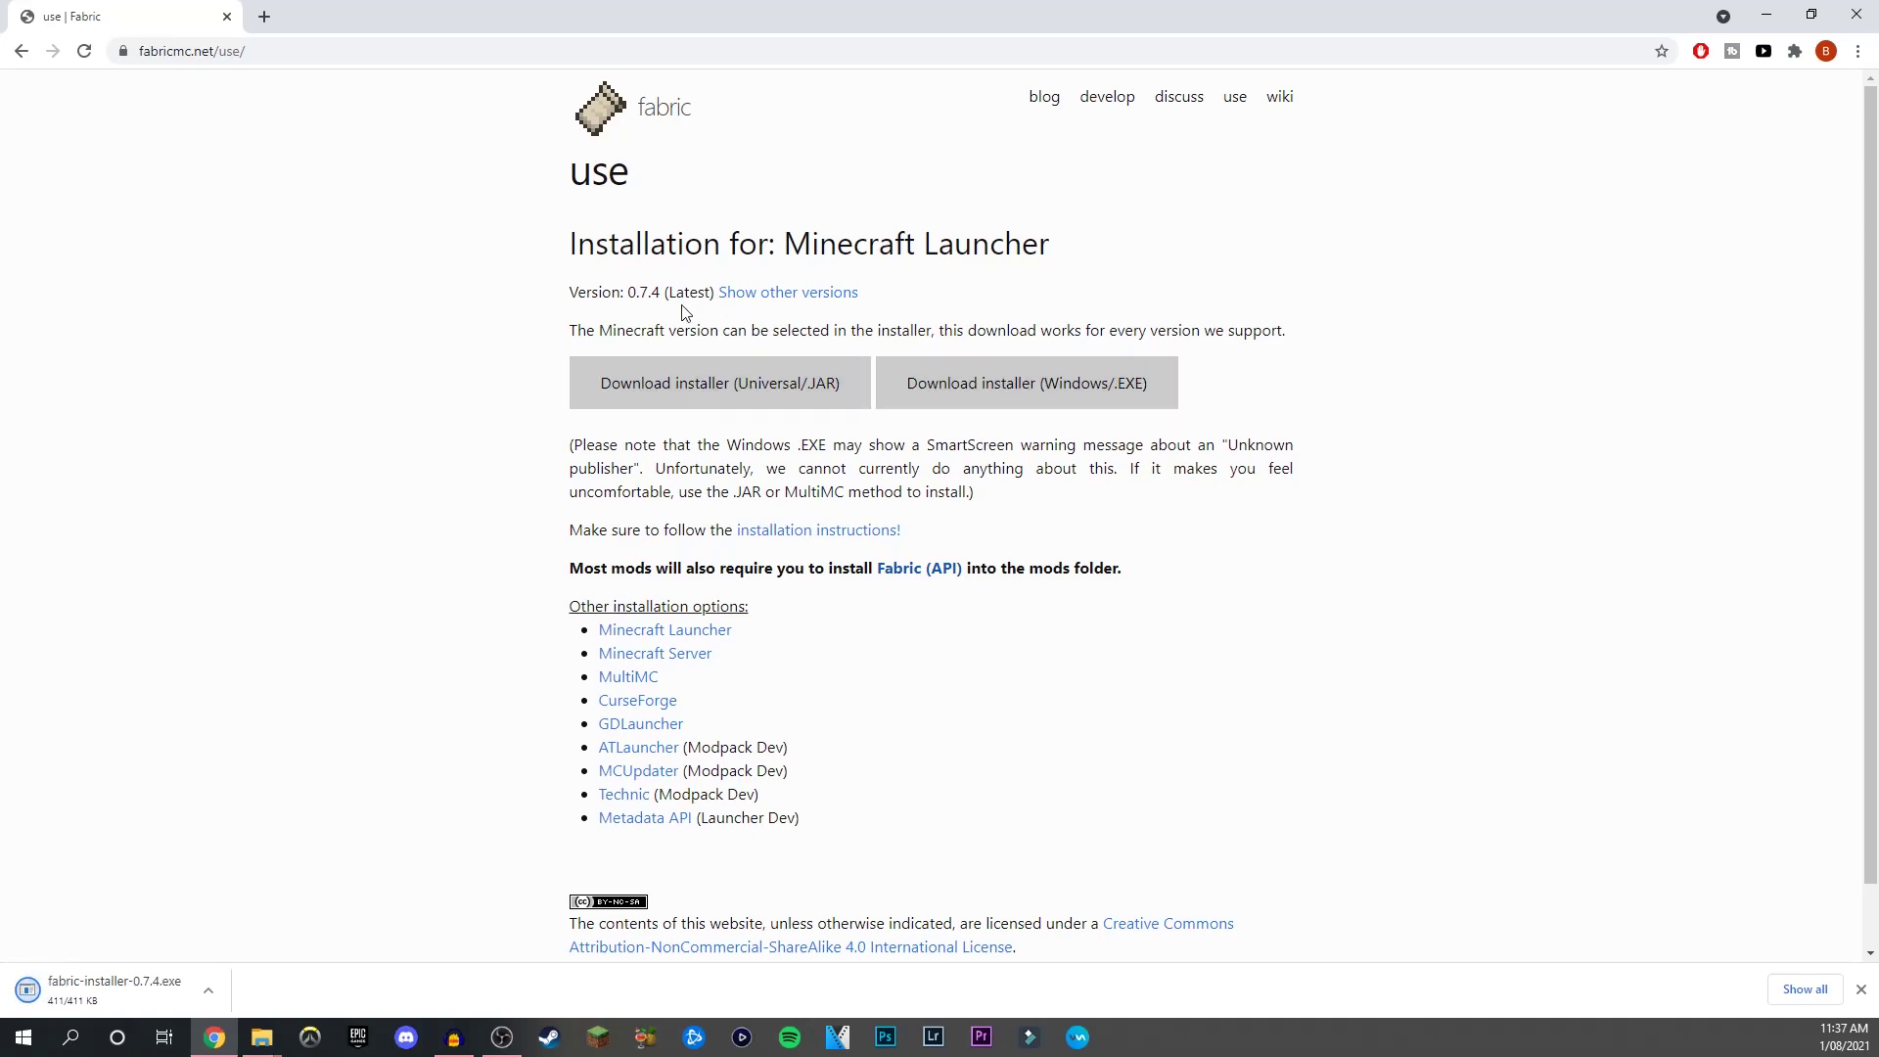
pyautogui.click(176, 987)
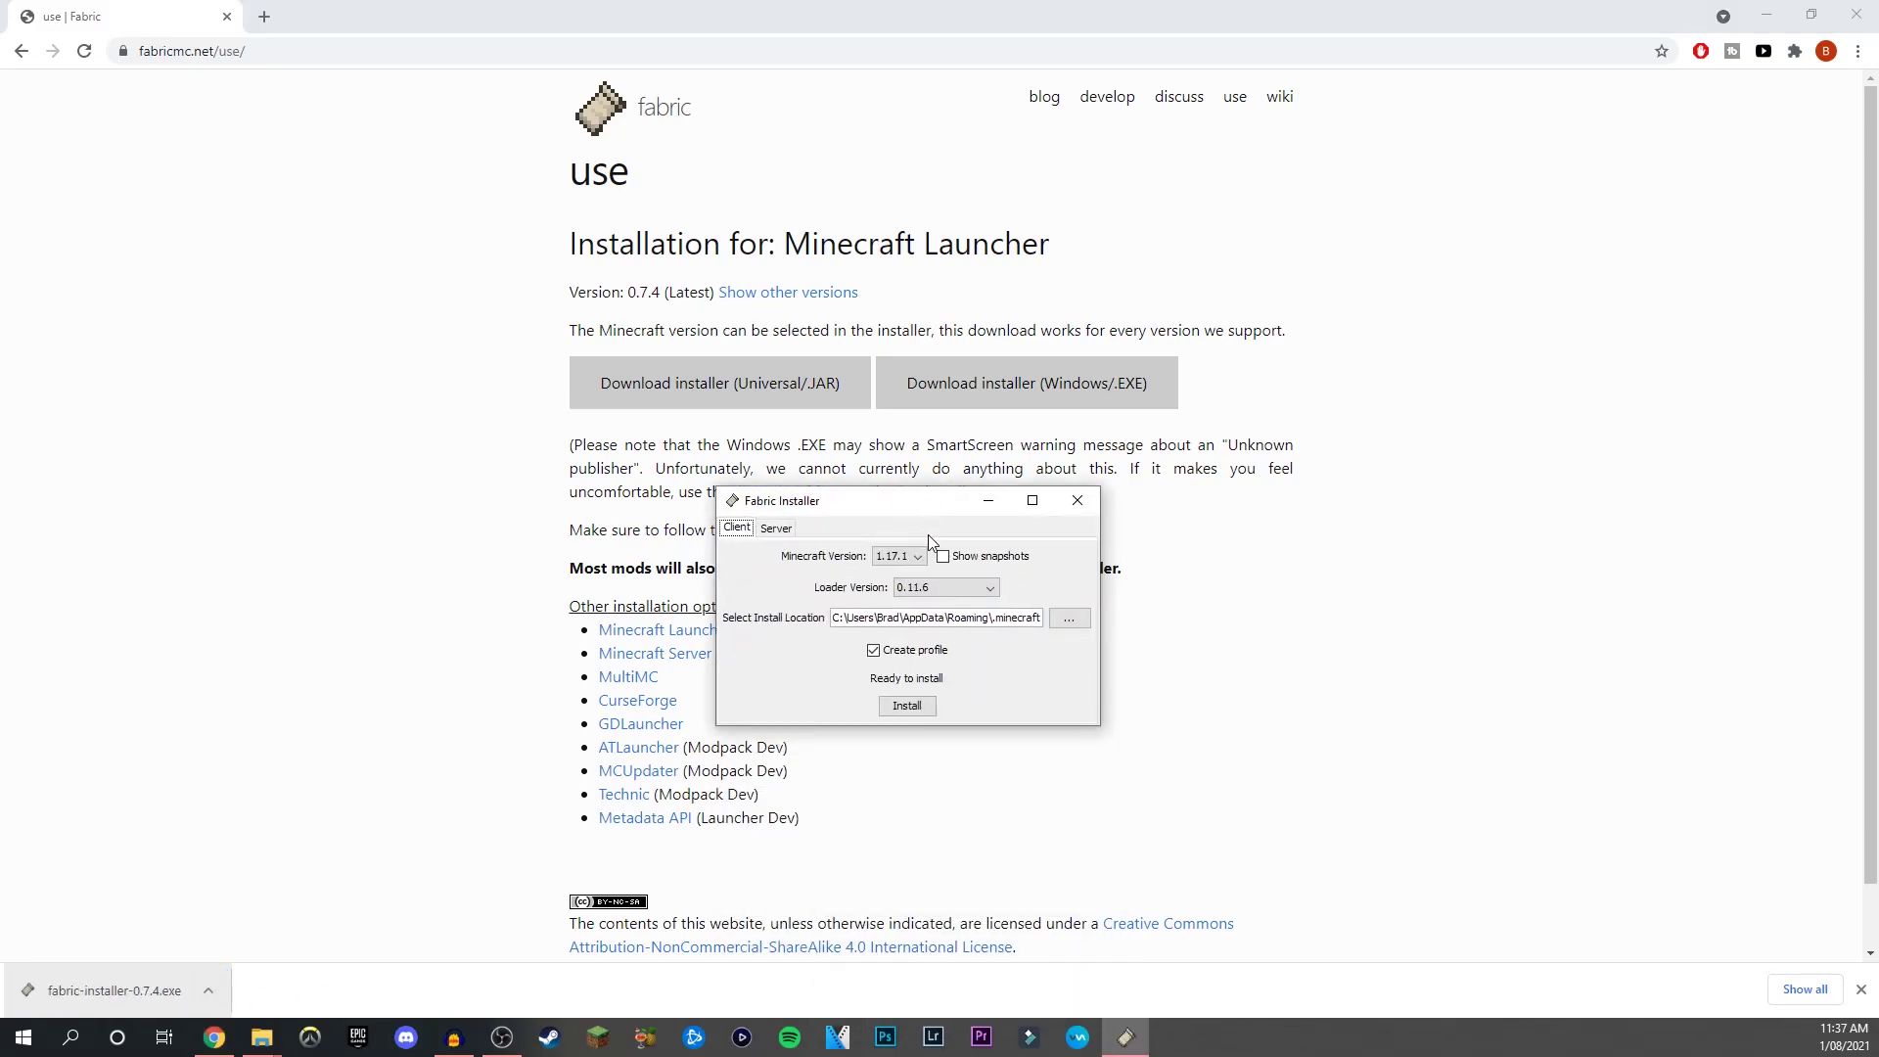
# - Choose Minecraft version 1.17.1 in the Fabric Installer, and close the installer and the browser without installing
pyautogui.click(910, 556)
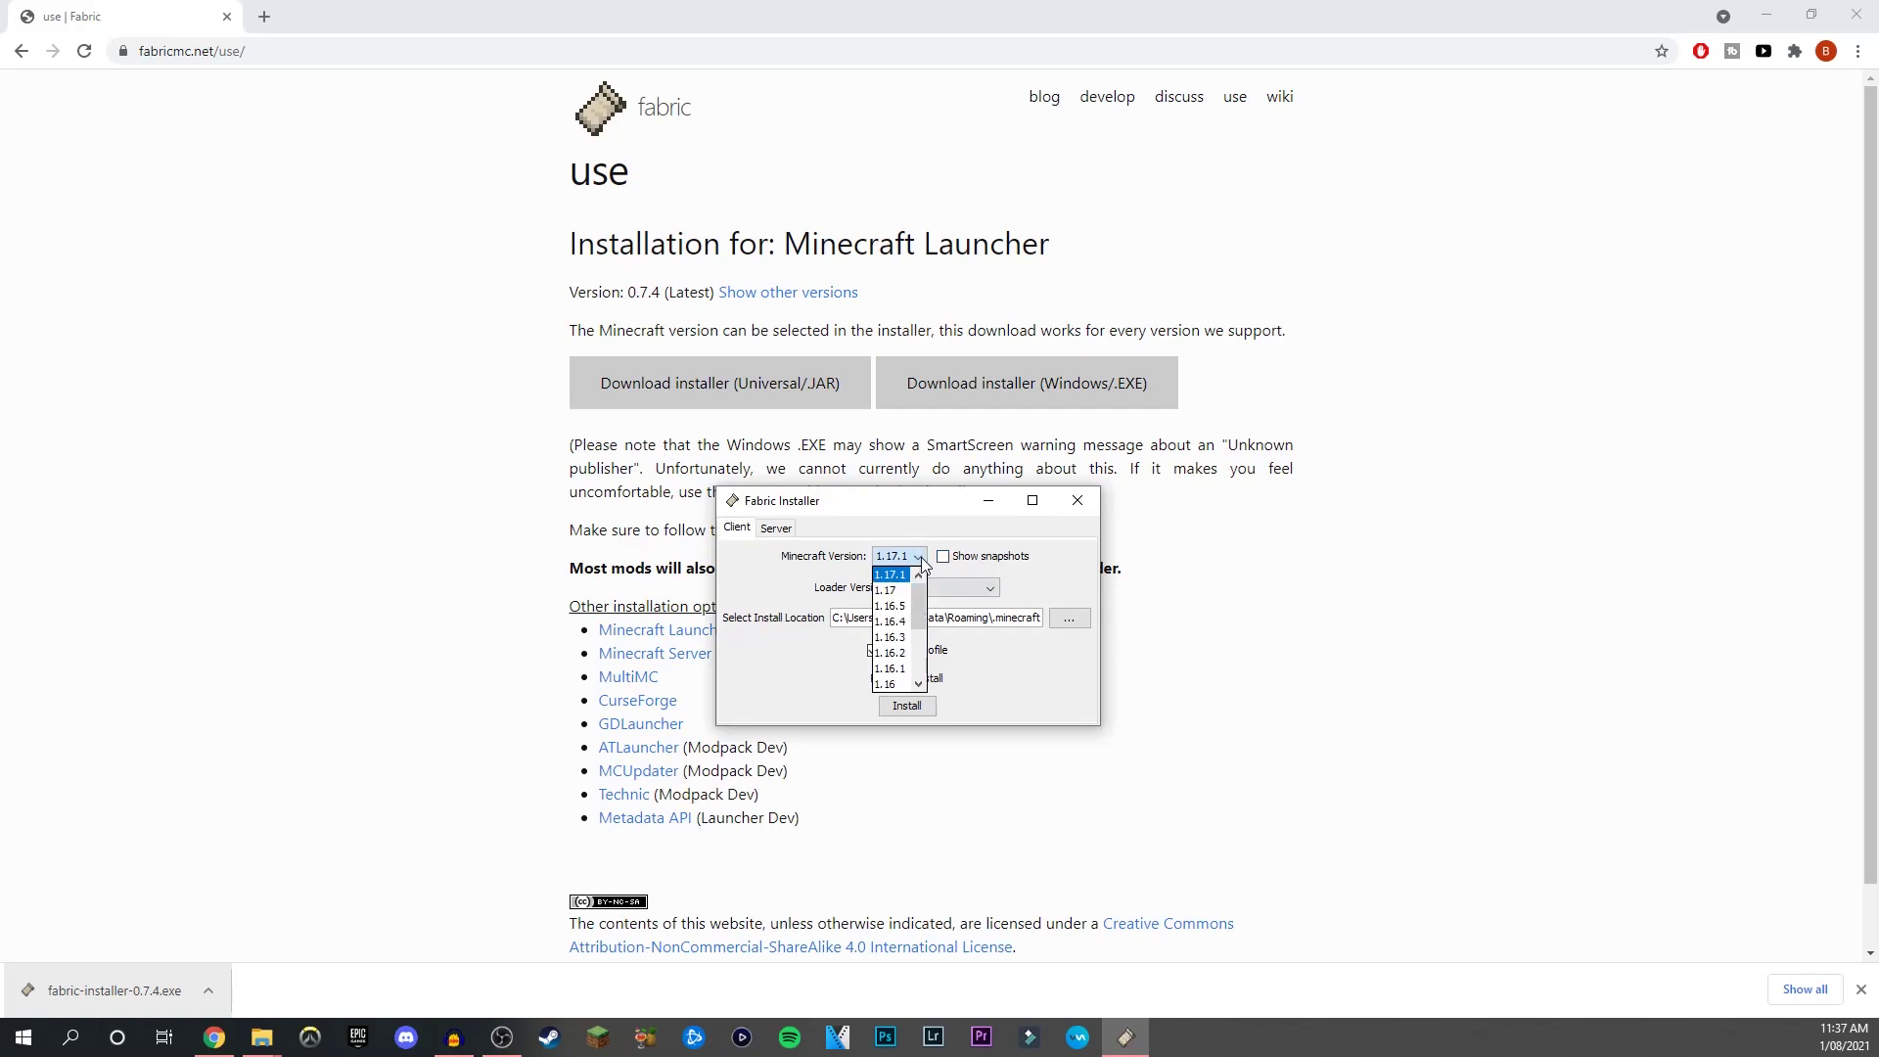
pyautogui.click(893, 572)
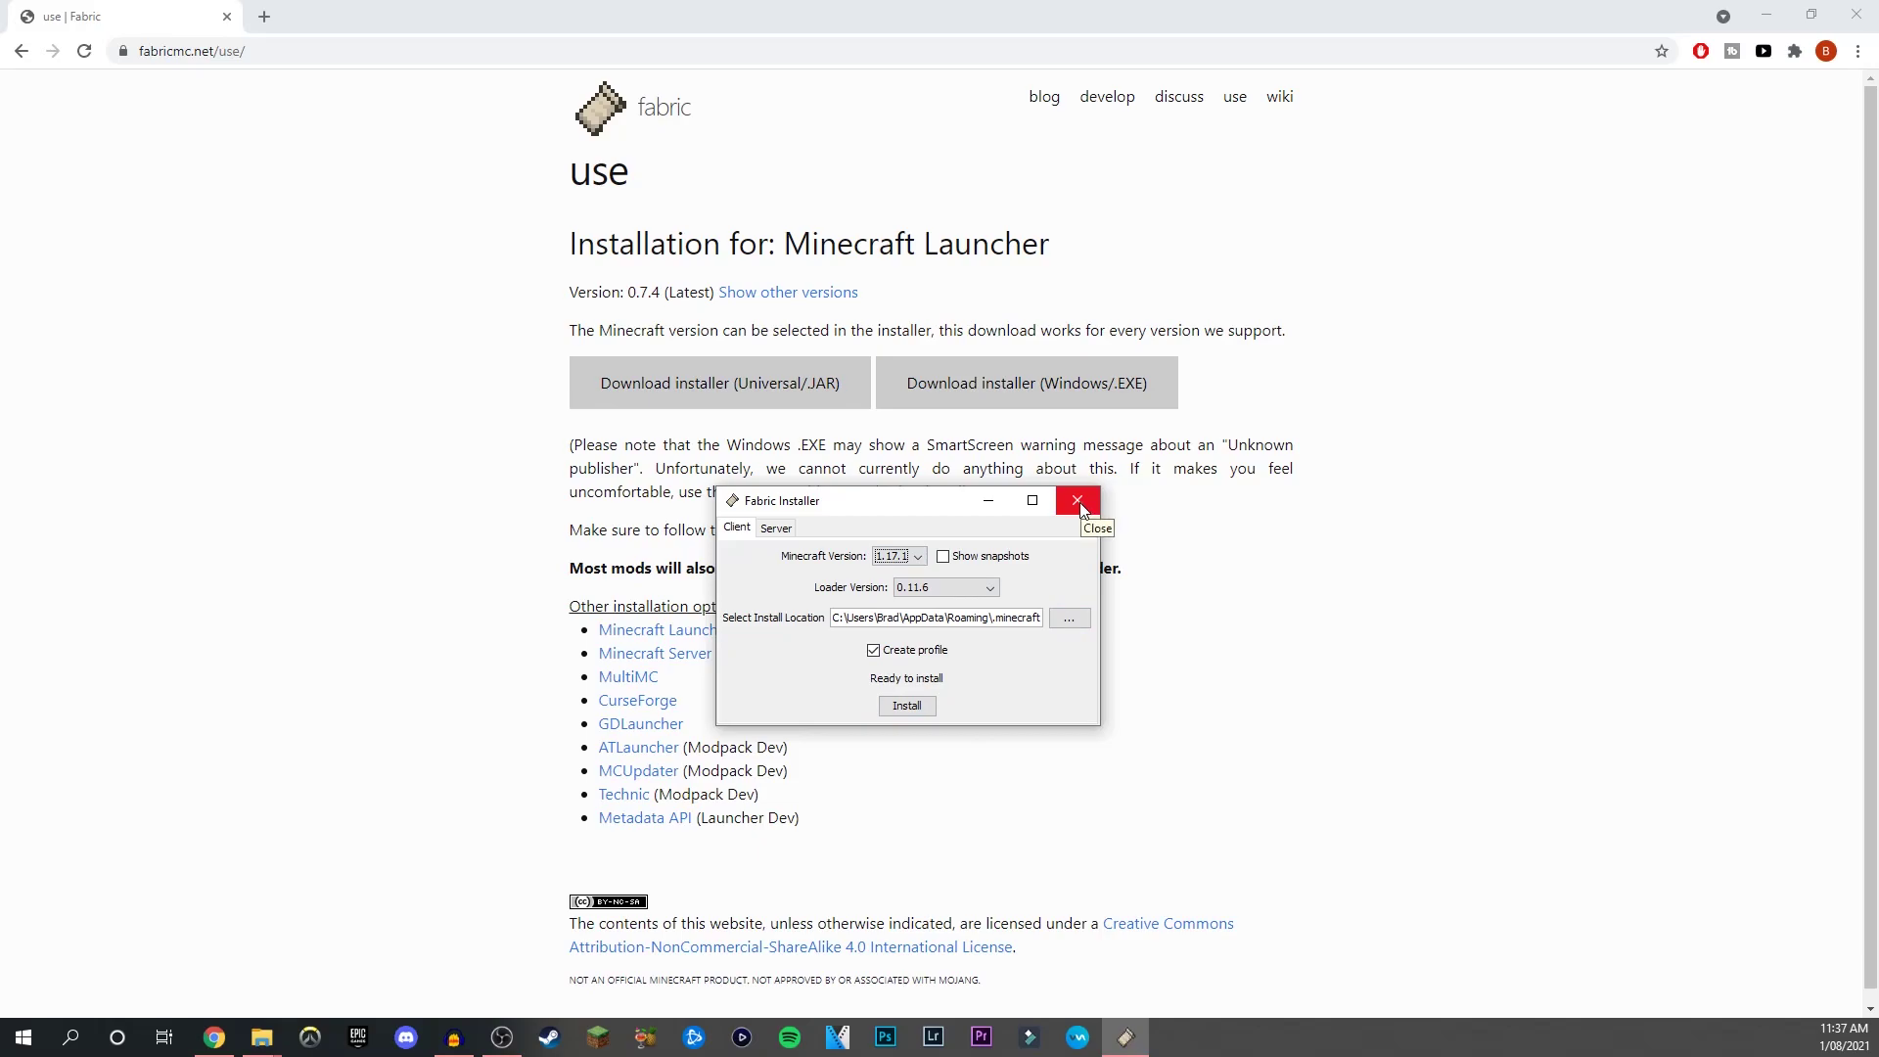
pyautogui.click(1078, 501)
pyautogui.click(1857, 14)
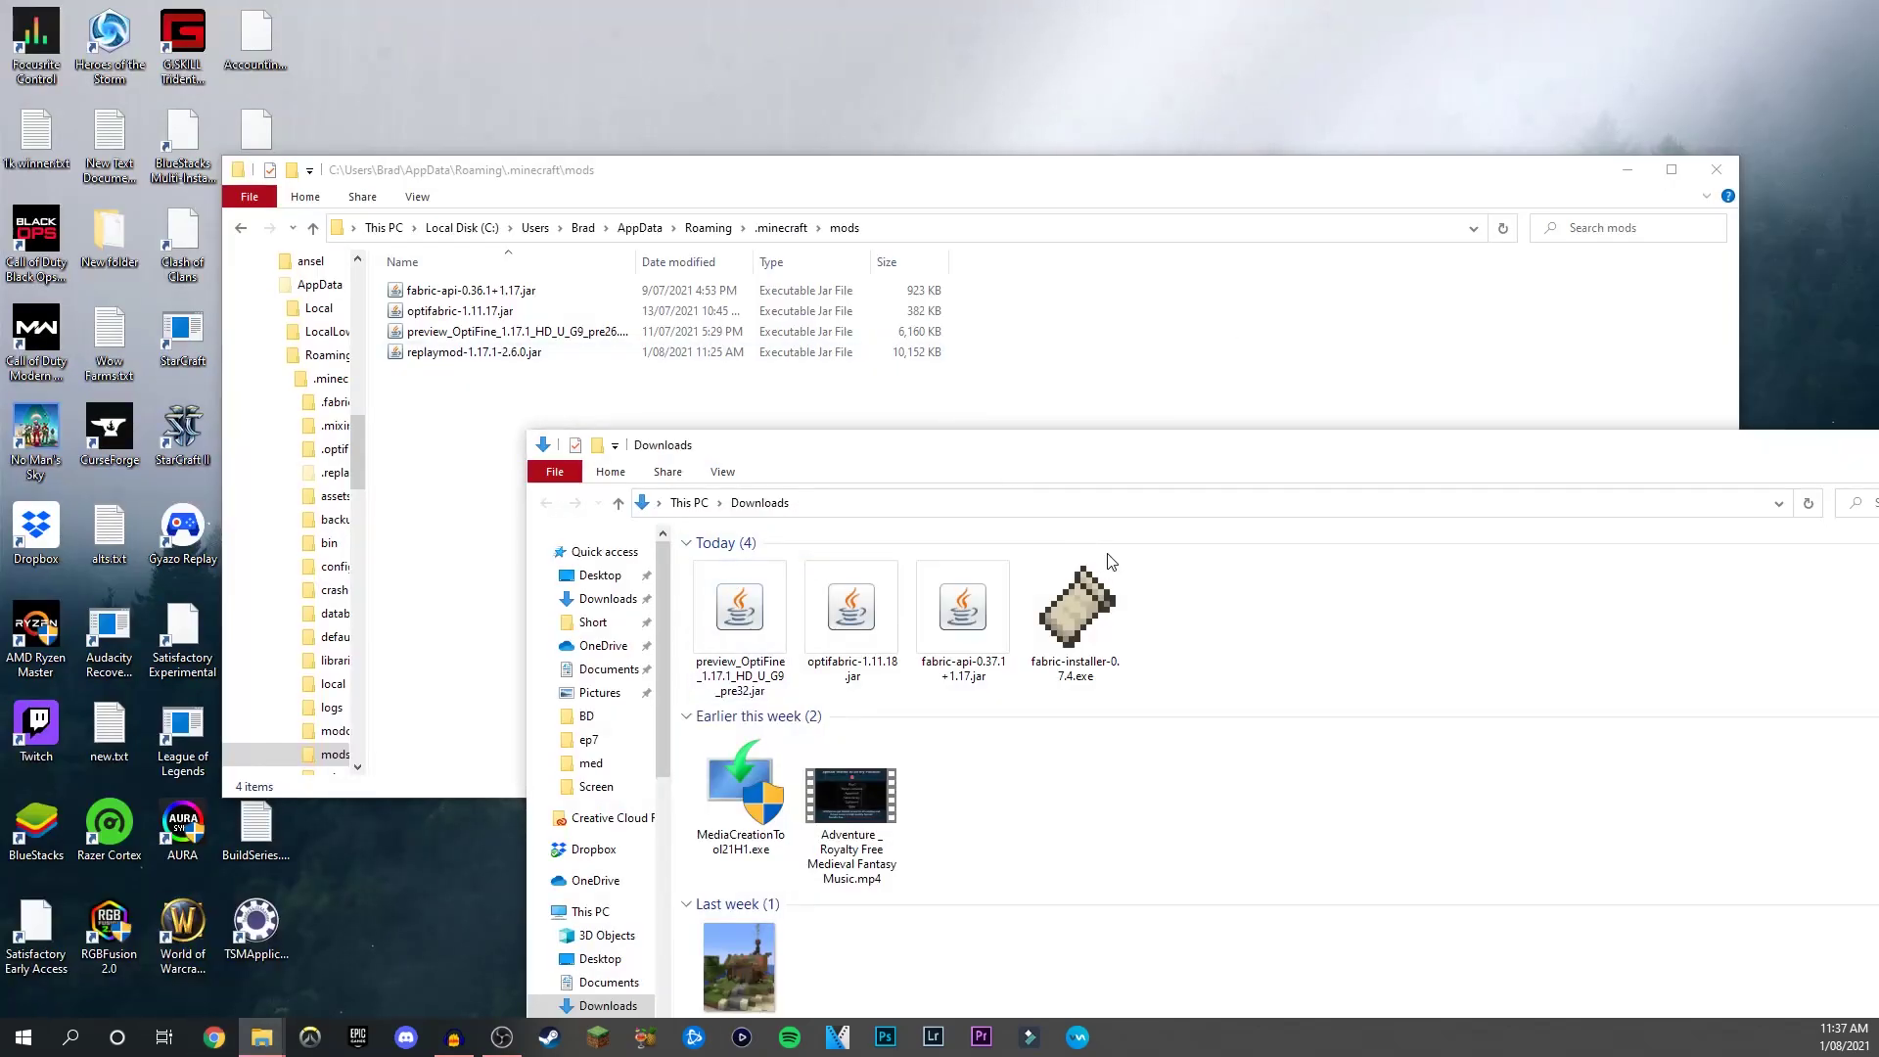
# - Select the OptiFine, OptiFabric and Fabric API jars in Downloads, view the .minecraft mods folder, and close both folder windows
pyautogui.click(952, 628)
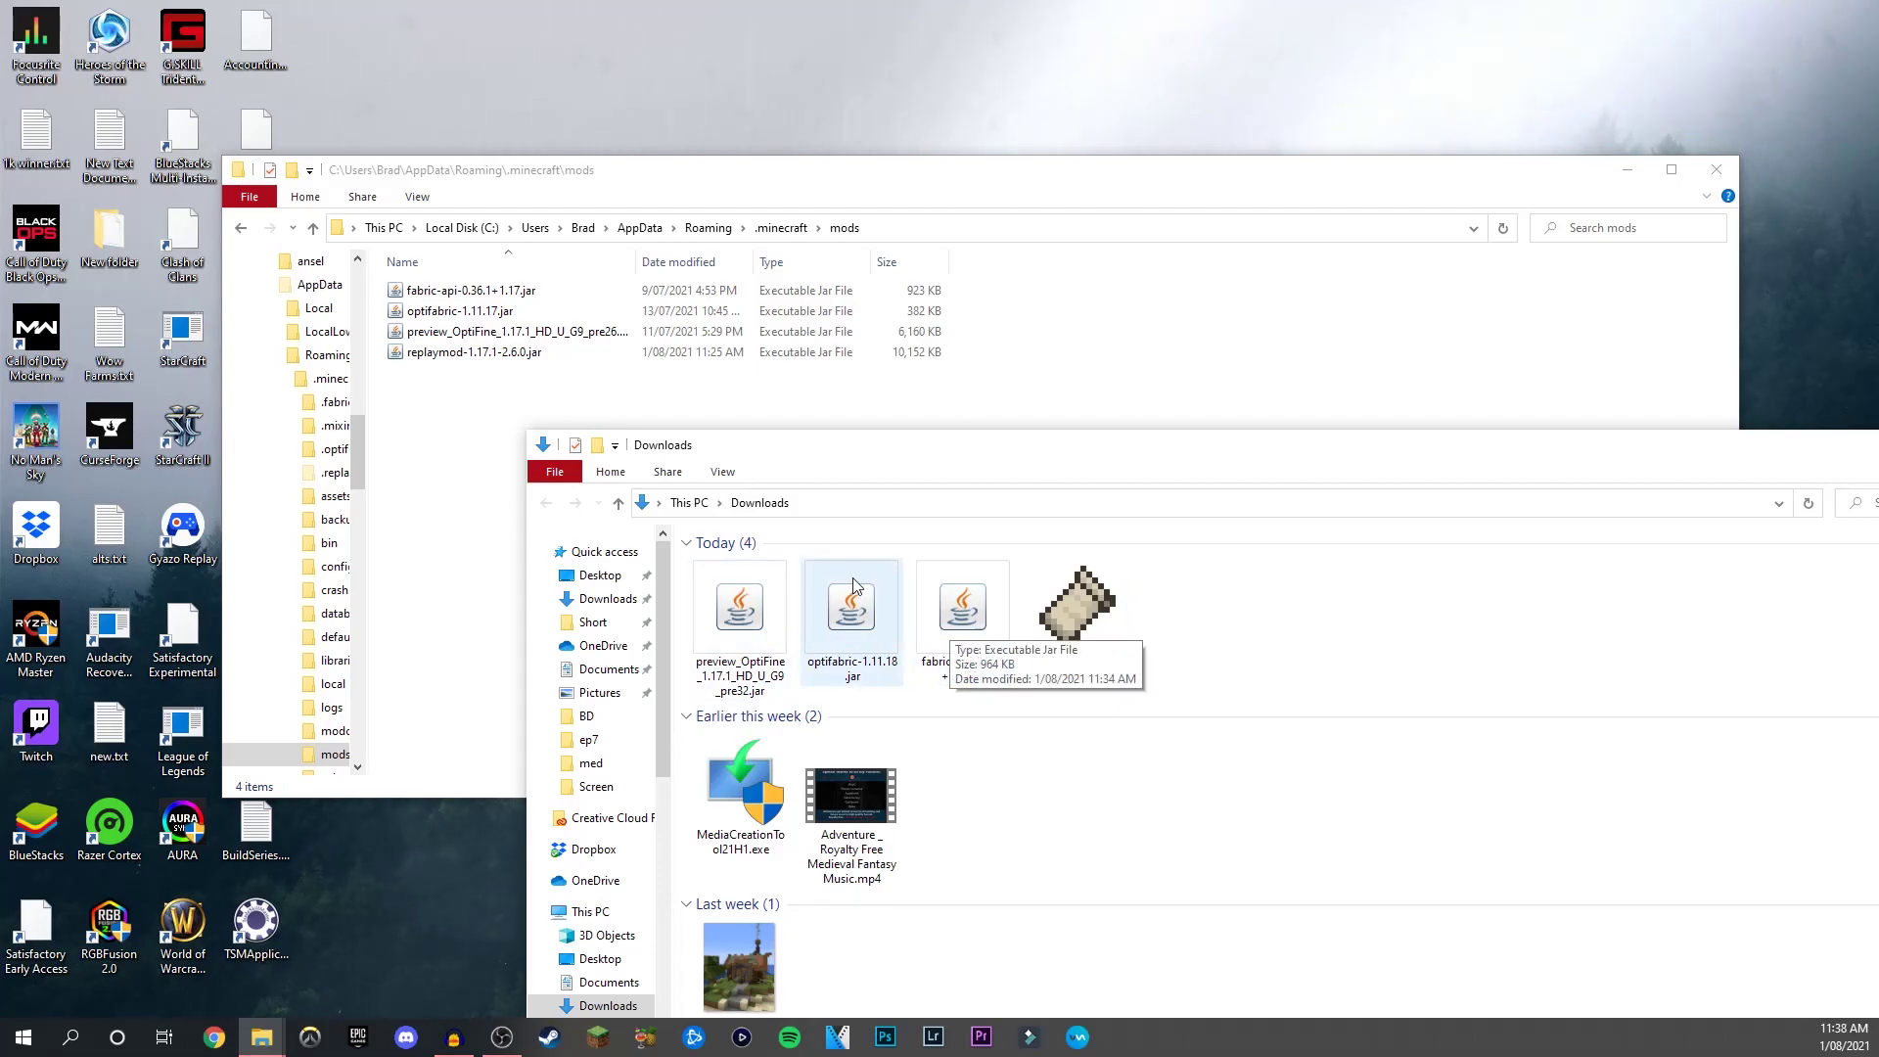
pyautogui.keyDown('shift'); pyautogui.click(719, 641); pyautogui.keyUp('shift')
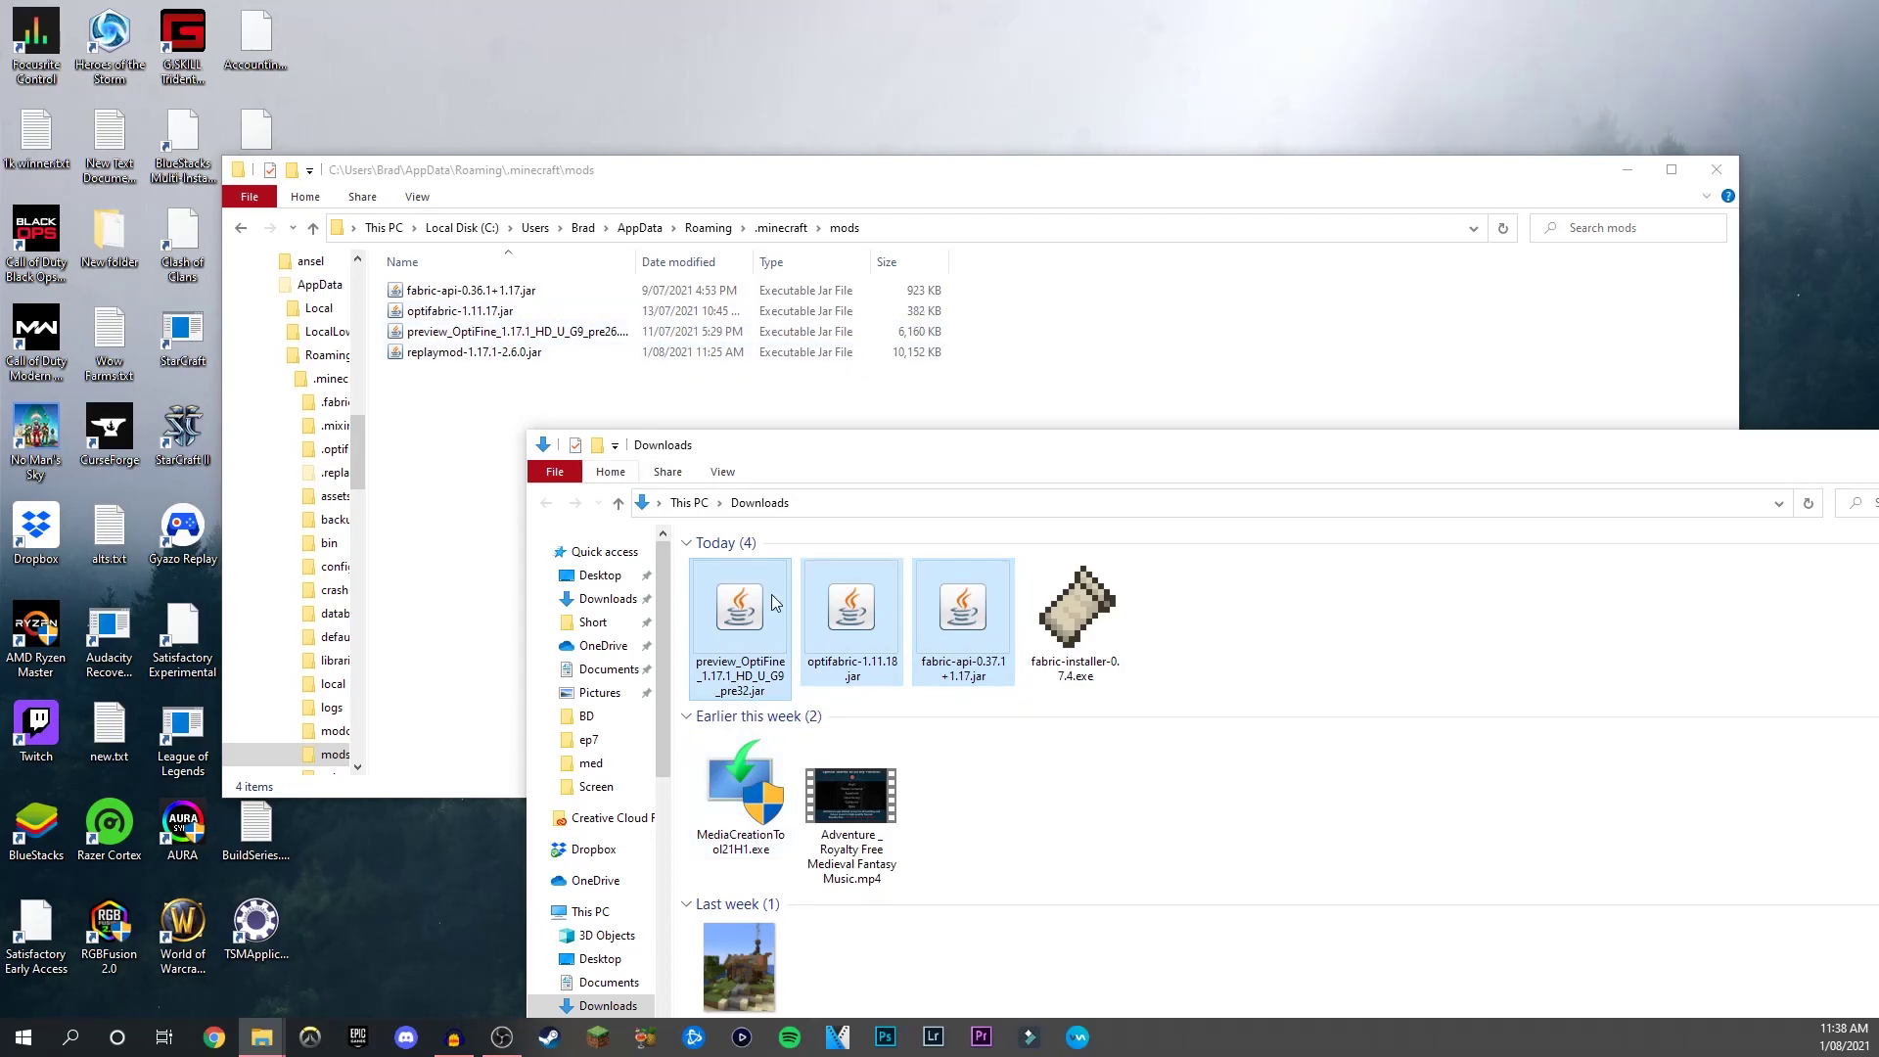
pyautogui.click(480, 439)
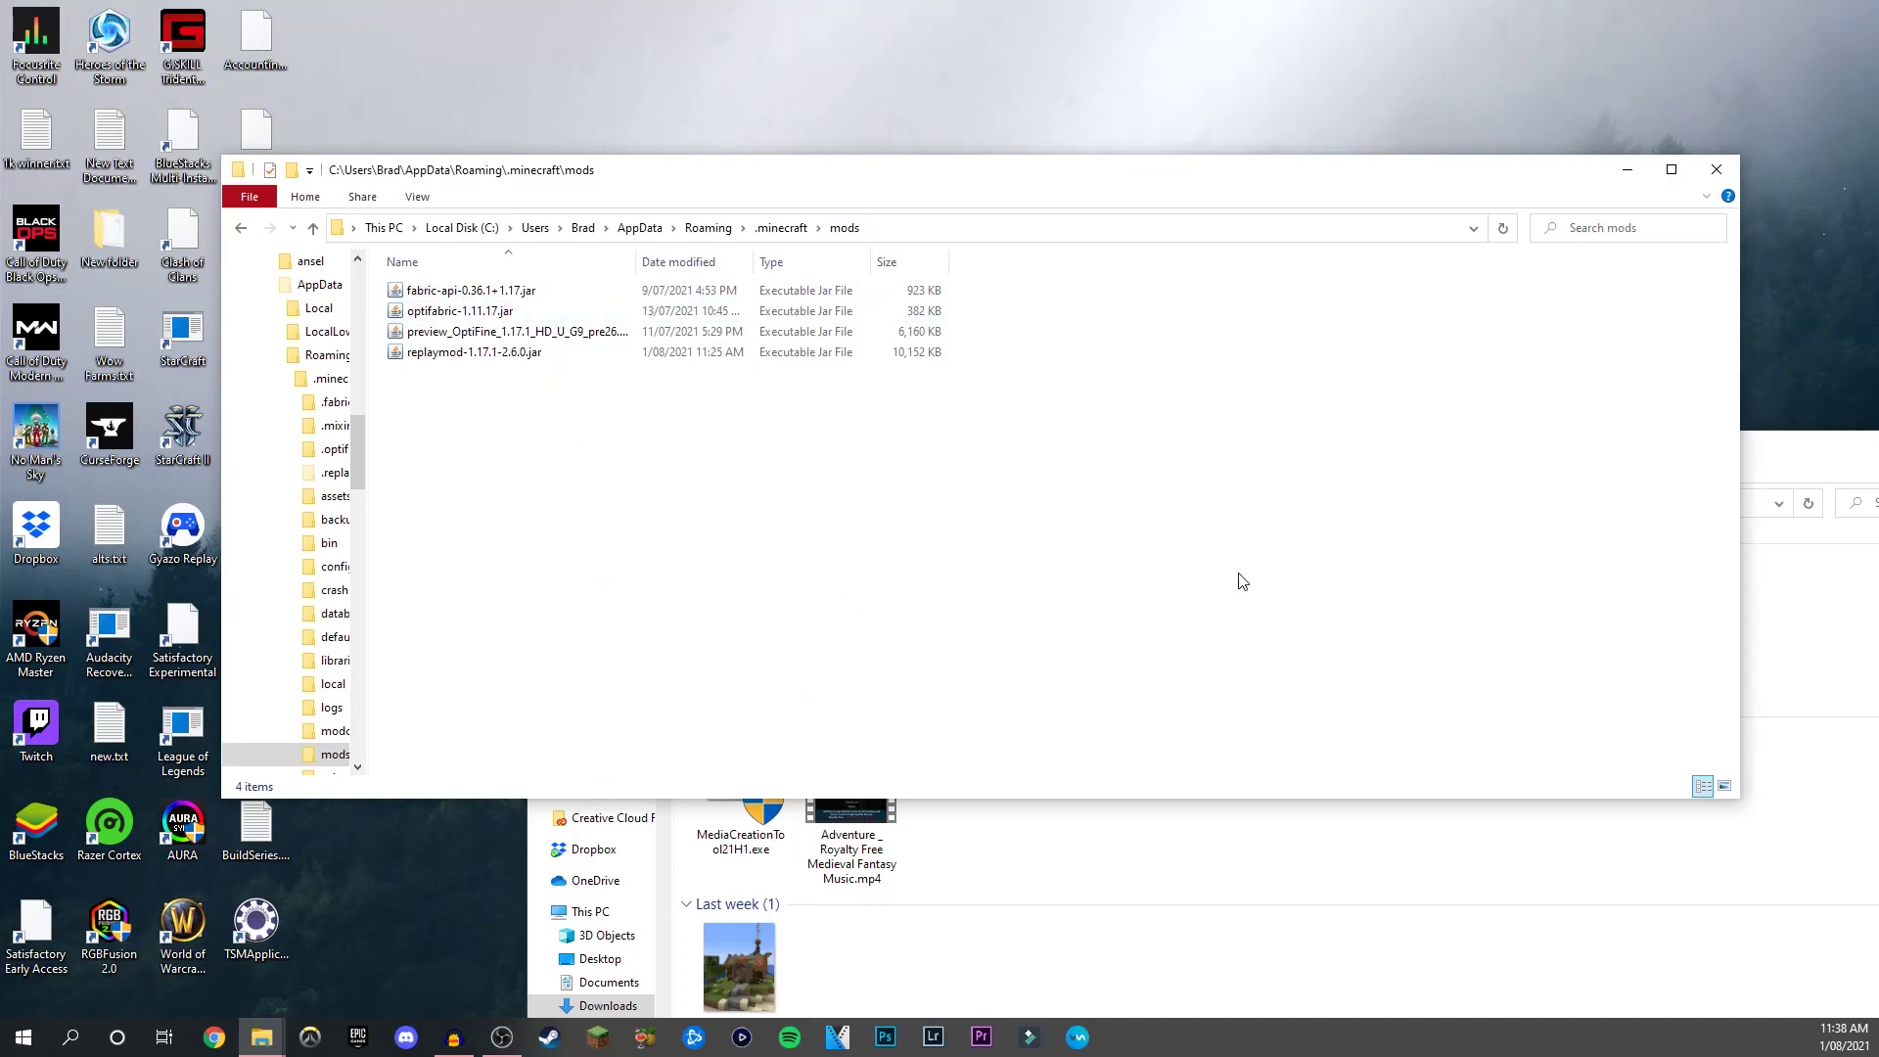
pyautogui.moveTo(1820, 450); pyautogui.dragTo(1508, 431)
pyautogui.click(1716, 438)
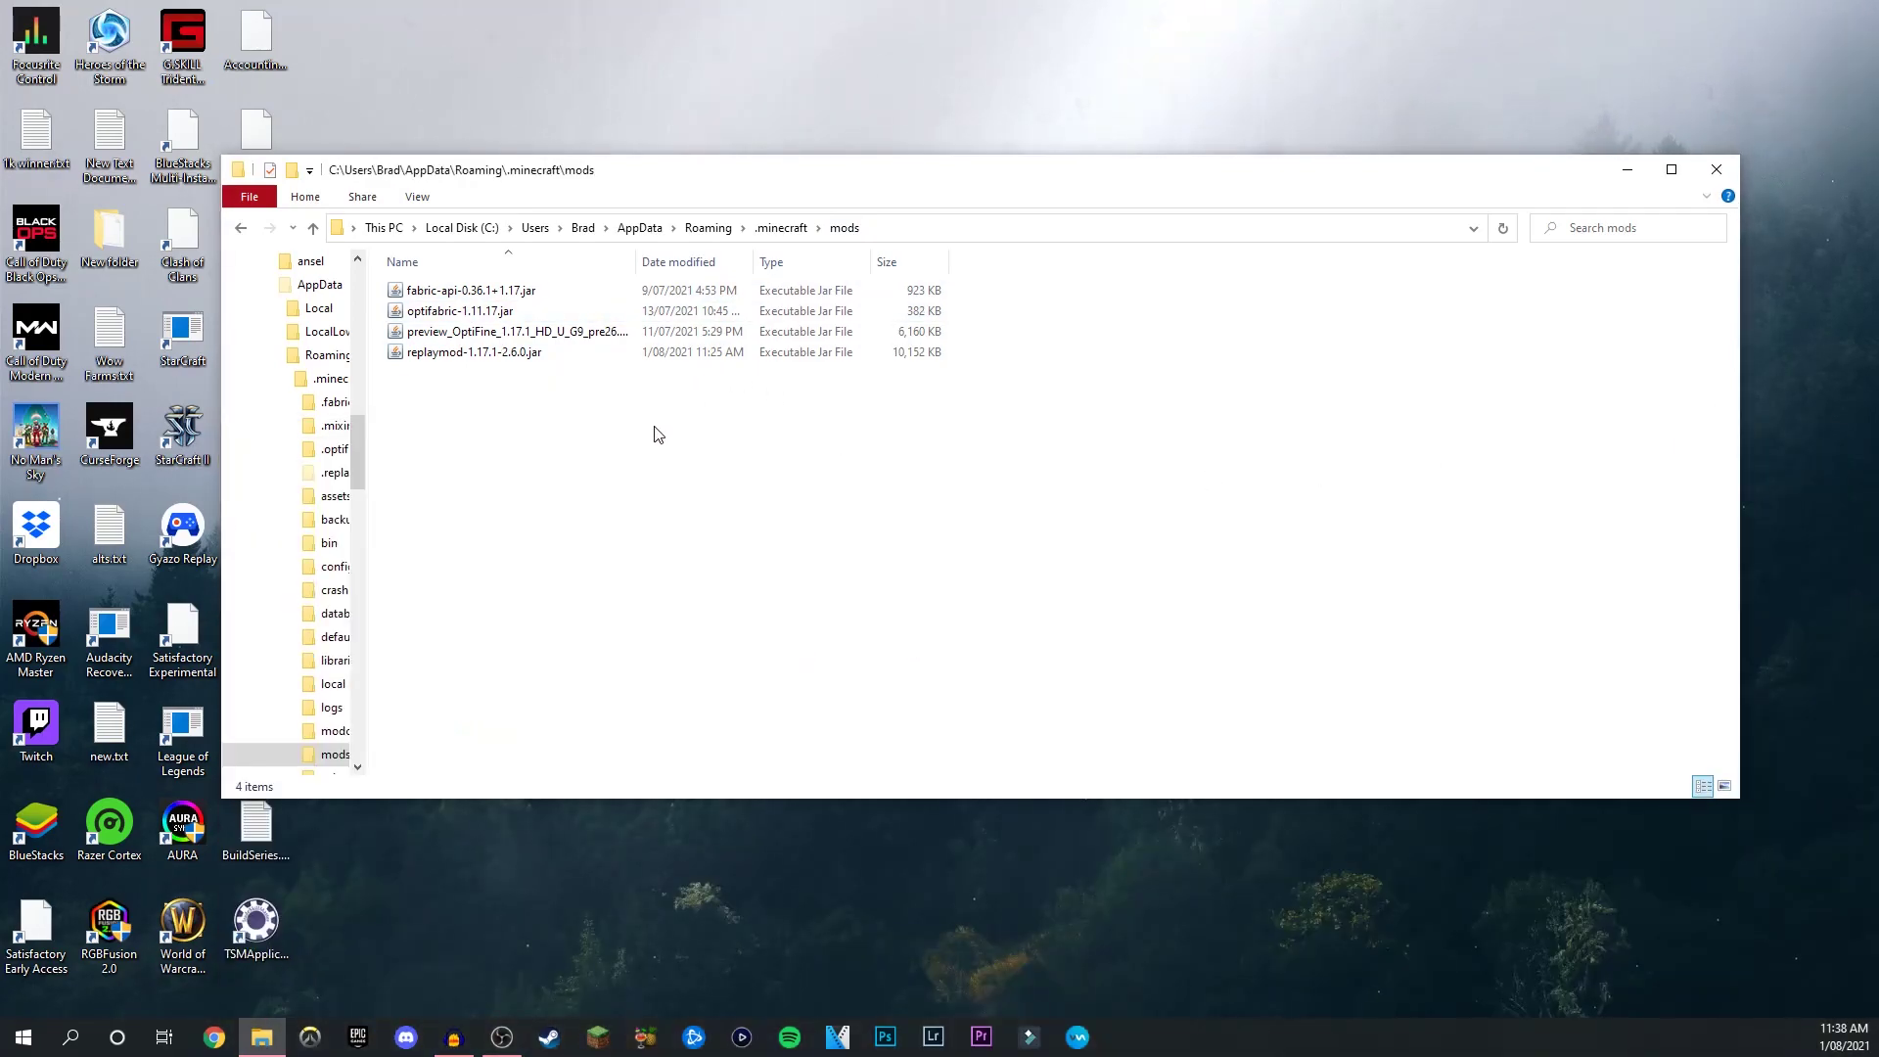
pyautogui.click(1716, 170)
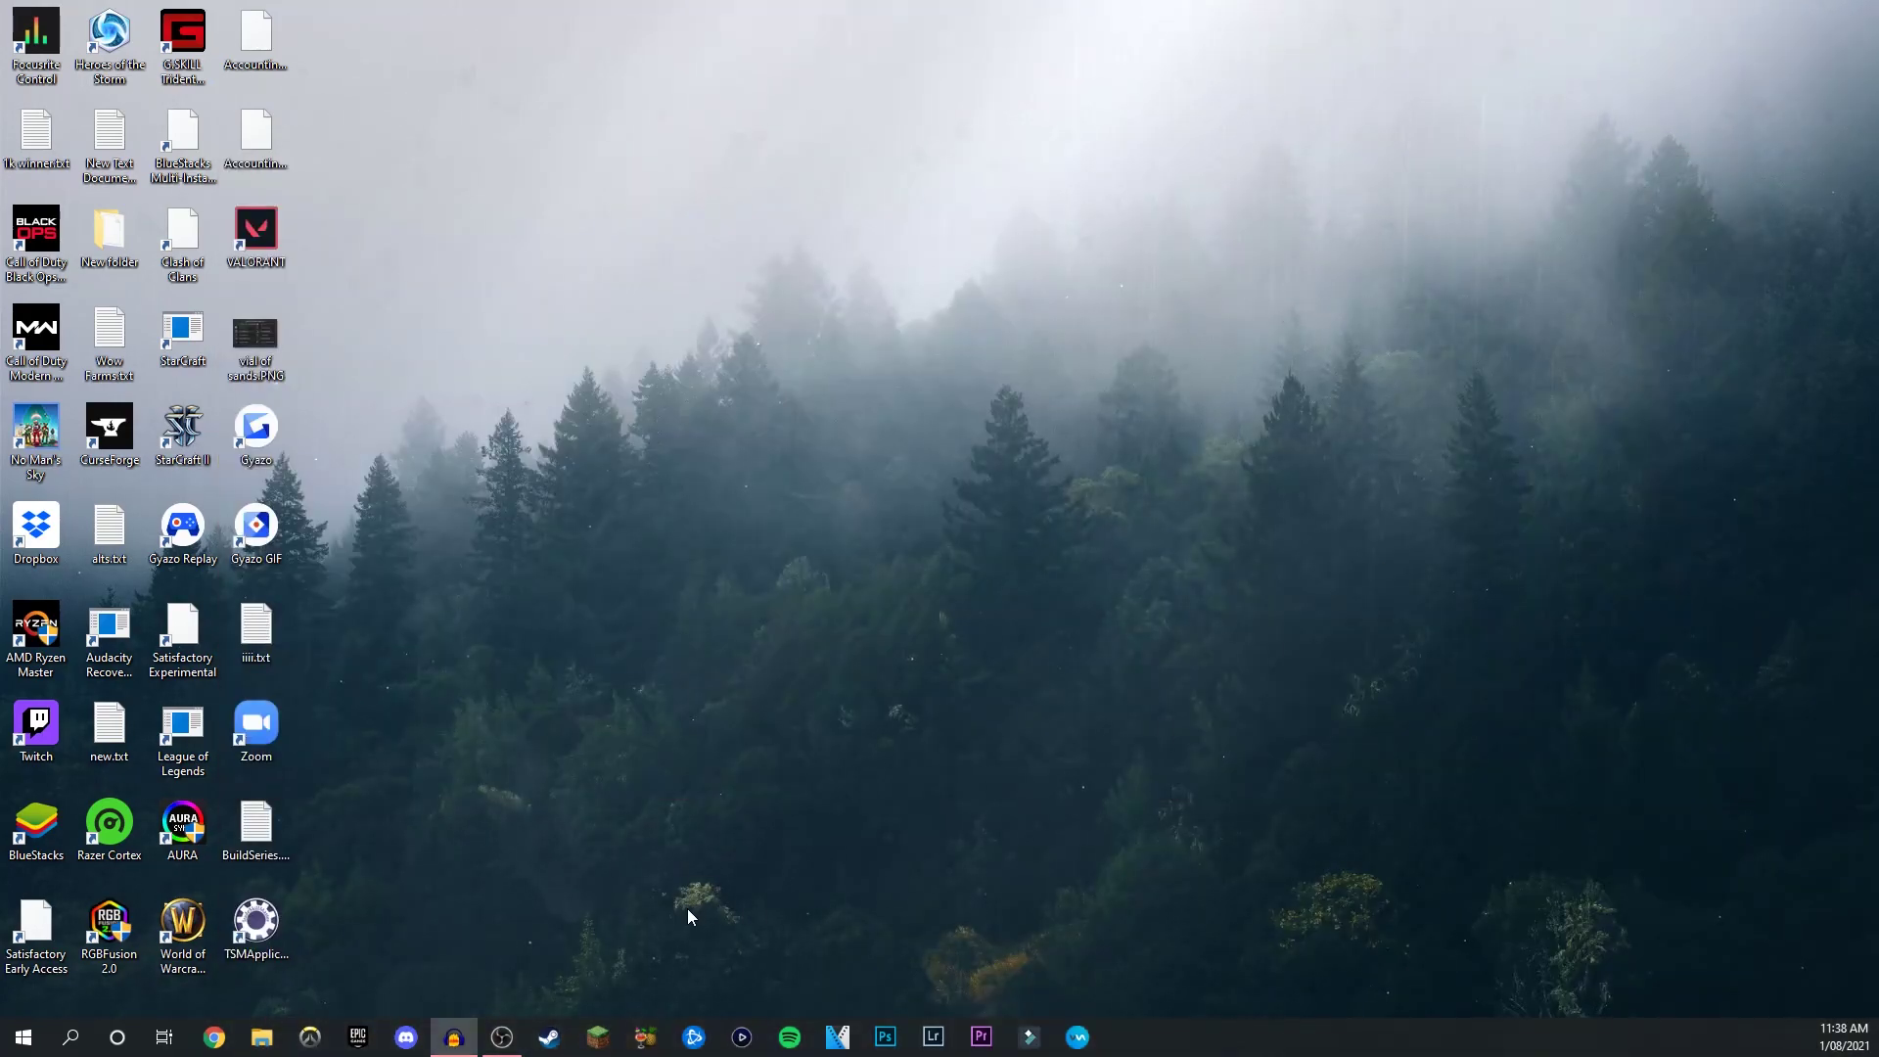
# - Open the Minecraft Launcher and choose the fabric-loader-1.17.1 installation
pyautogui.click(595, 1035)
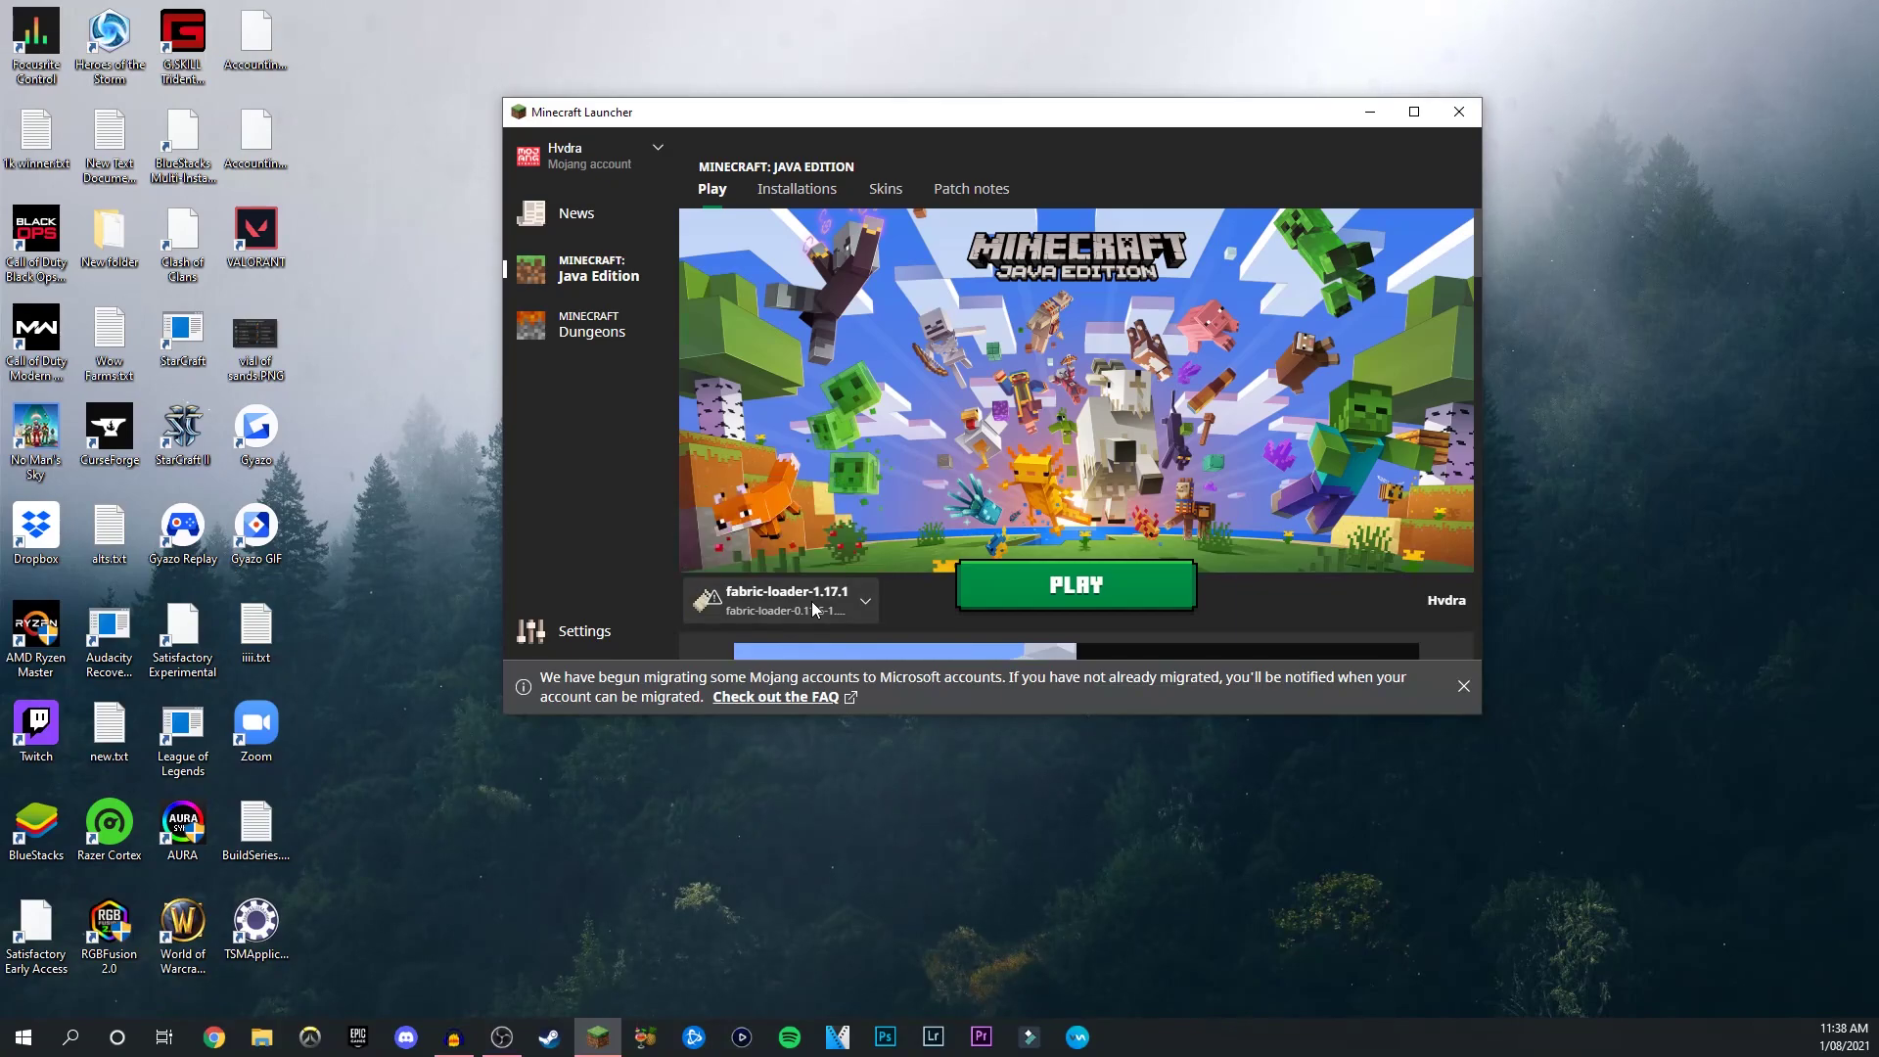
pyautogui.click(813, 608)
pyautogui.click(818, 274)
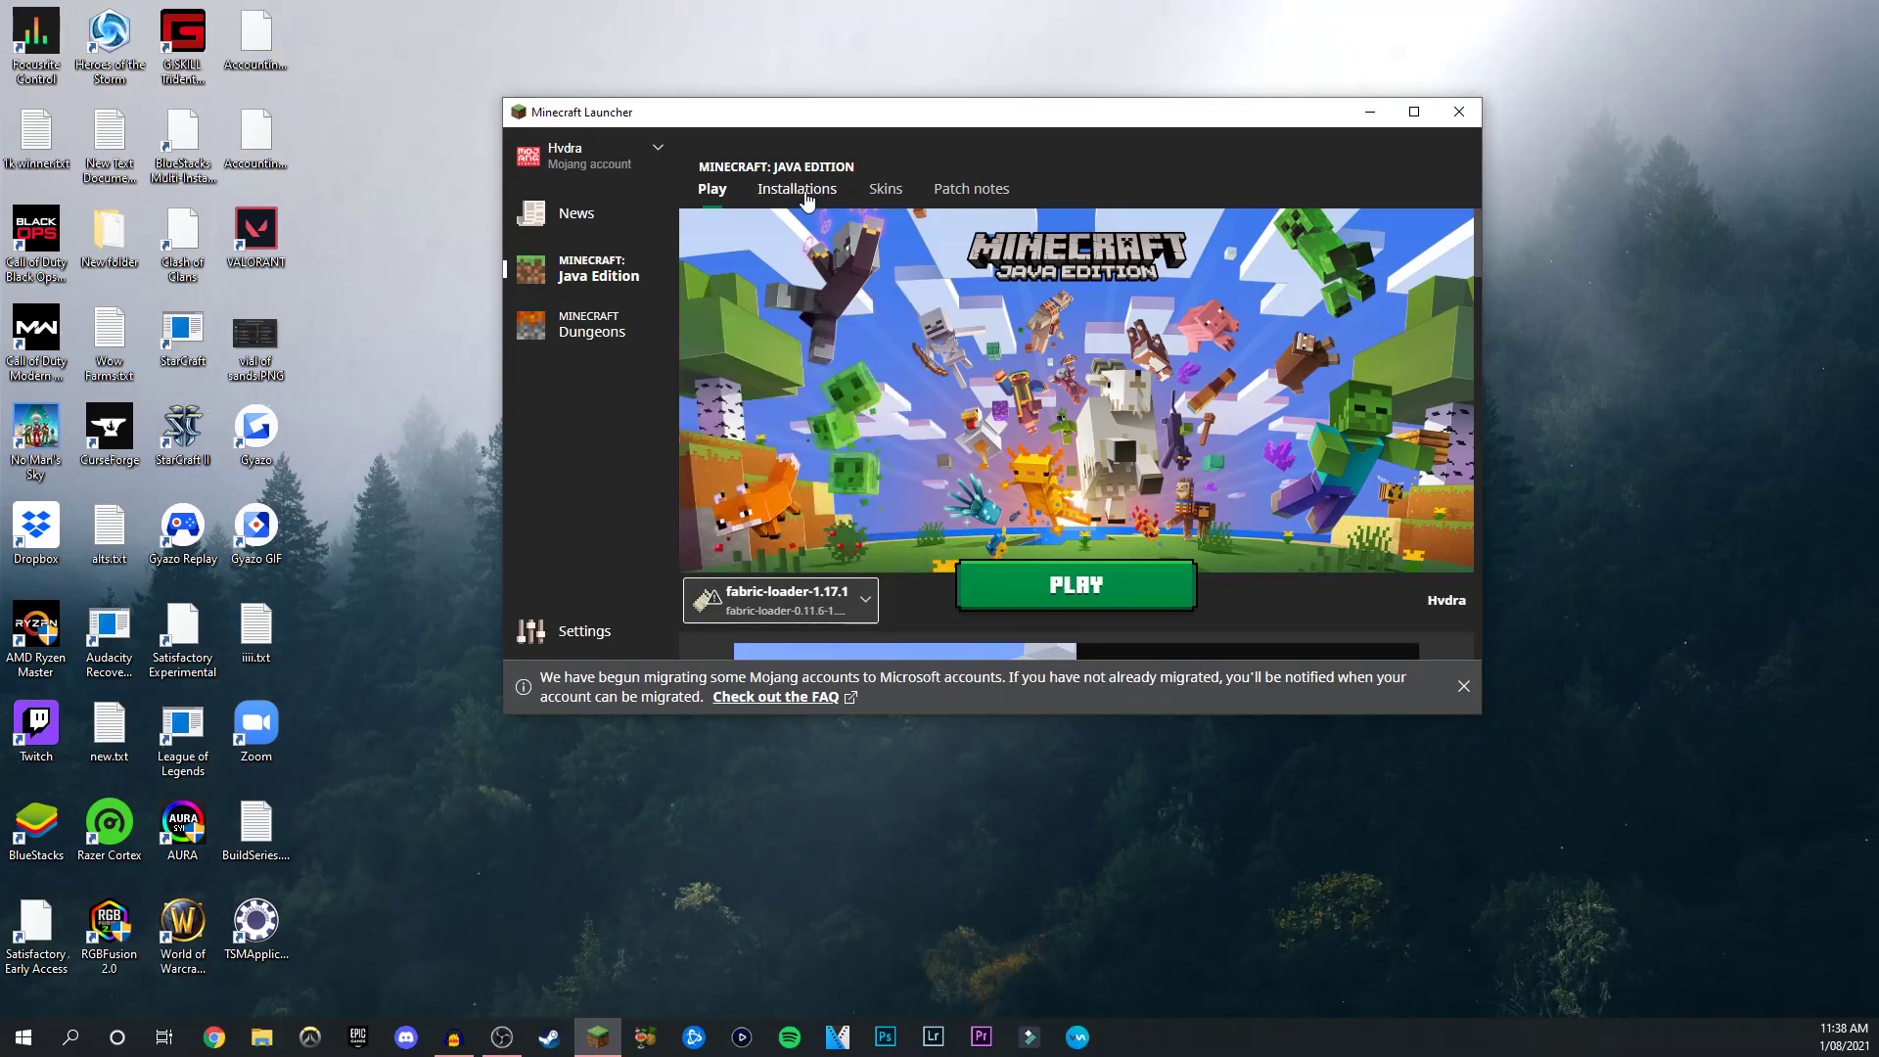
pyautogui.click(801, 192)
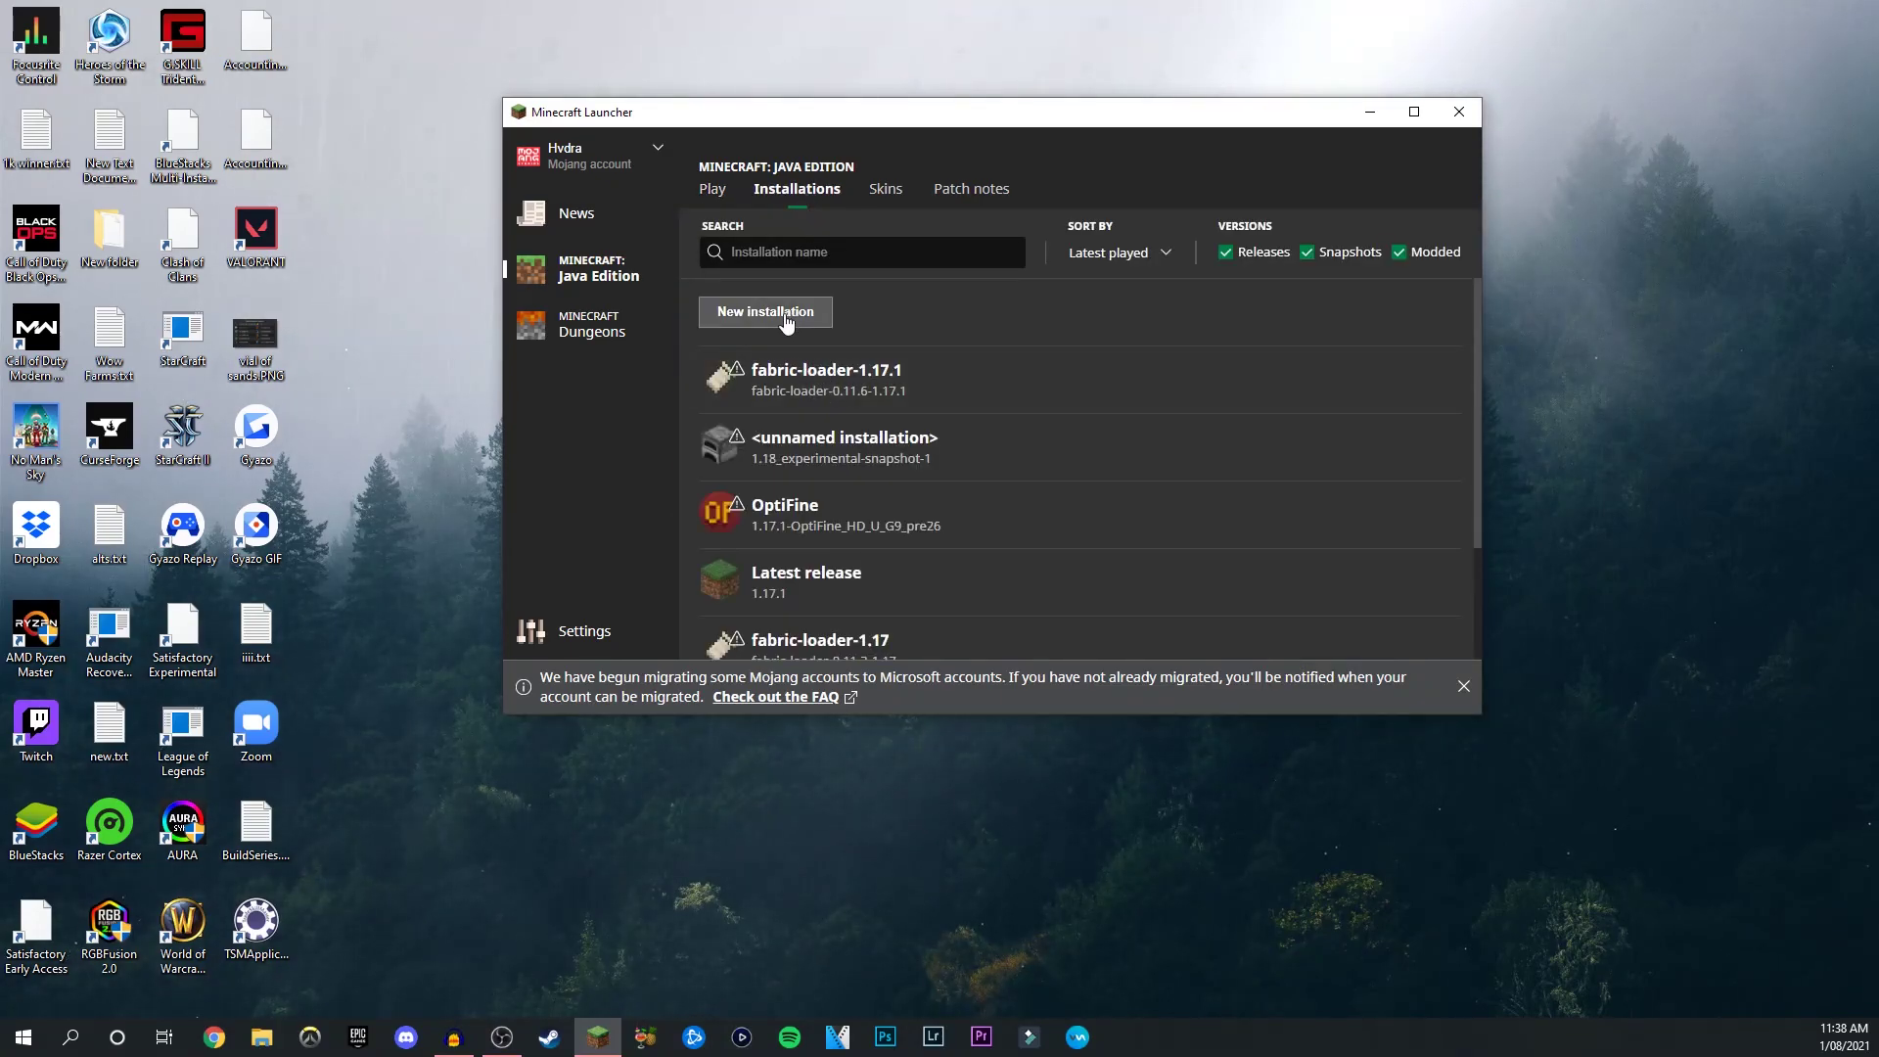
pyautogui.click(788, 321)
pyautogui.click(1008, 405)
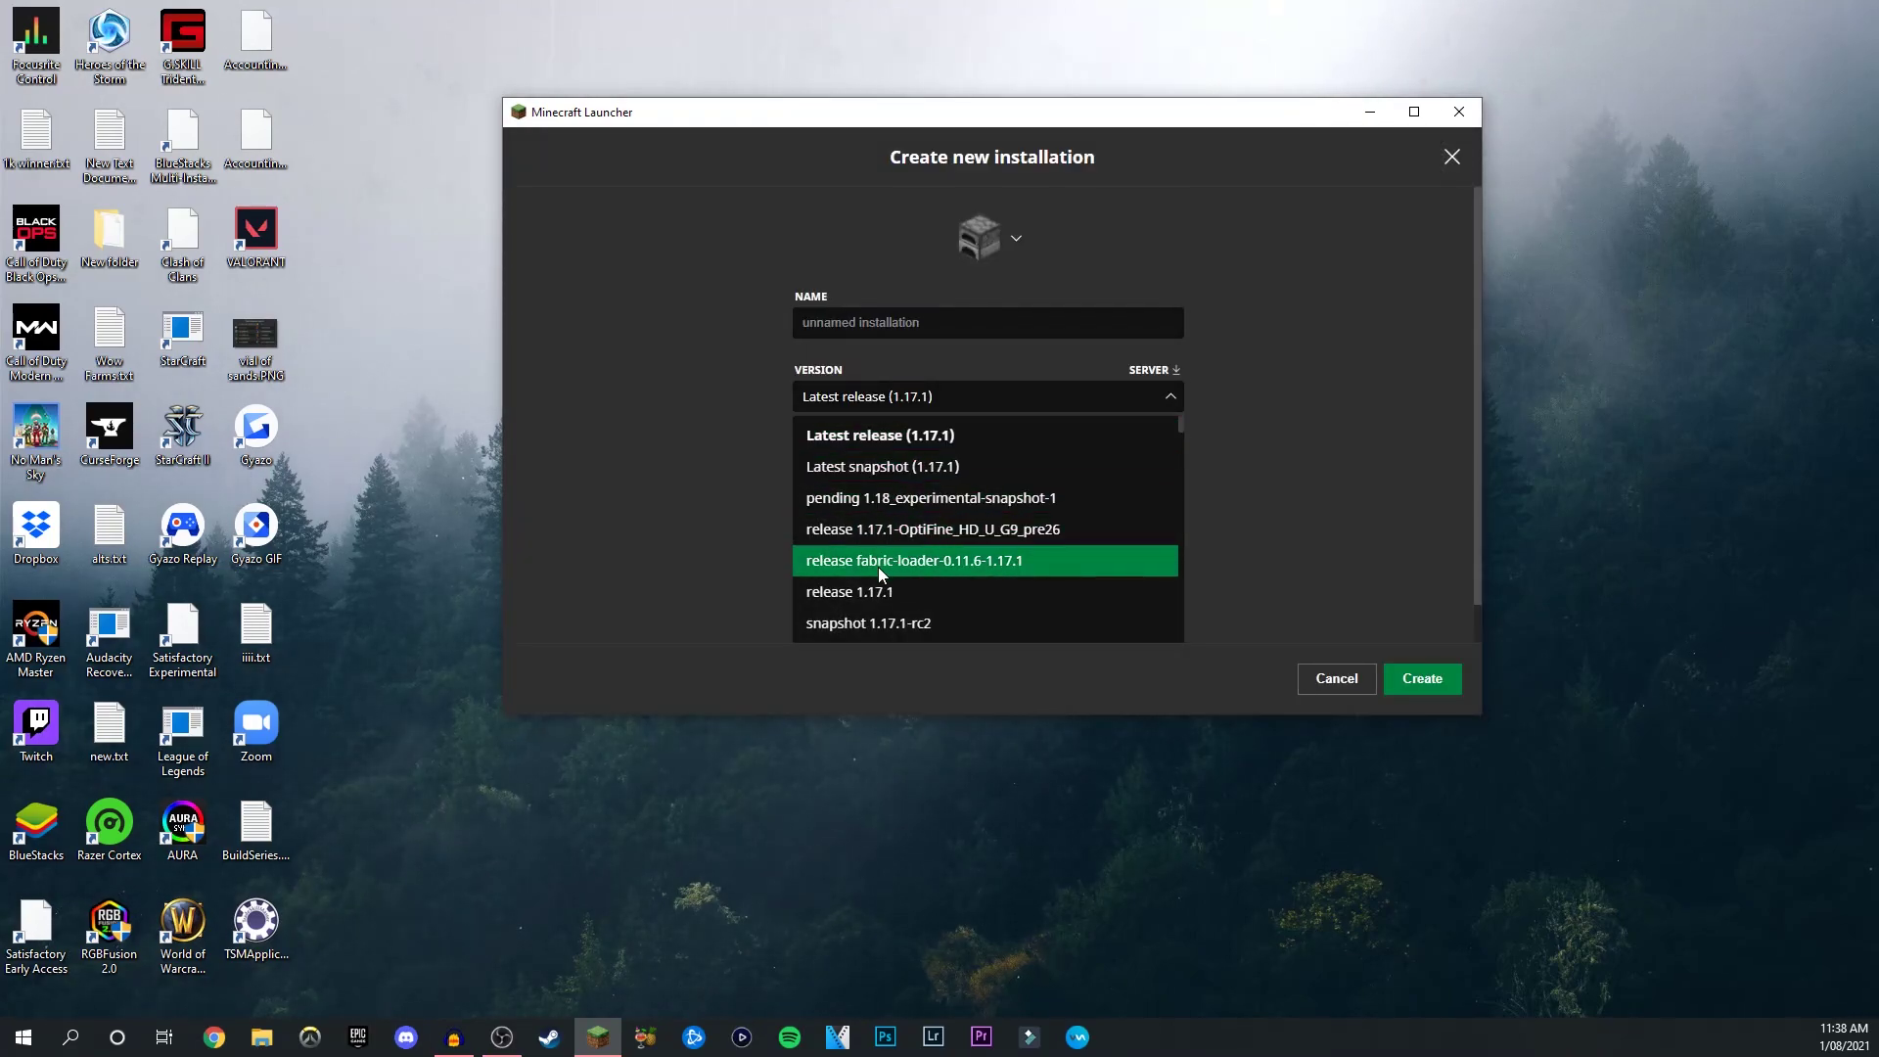
pyautogui.click(1079, 571)
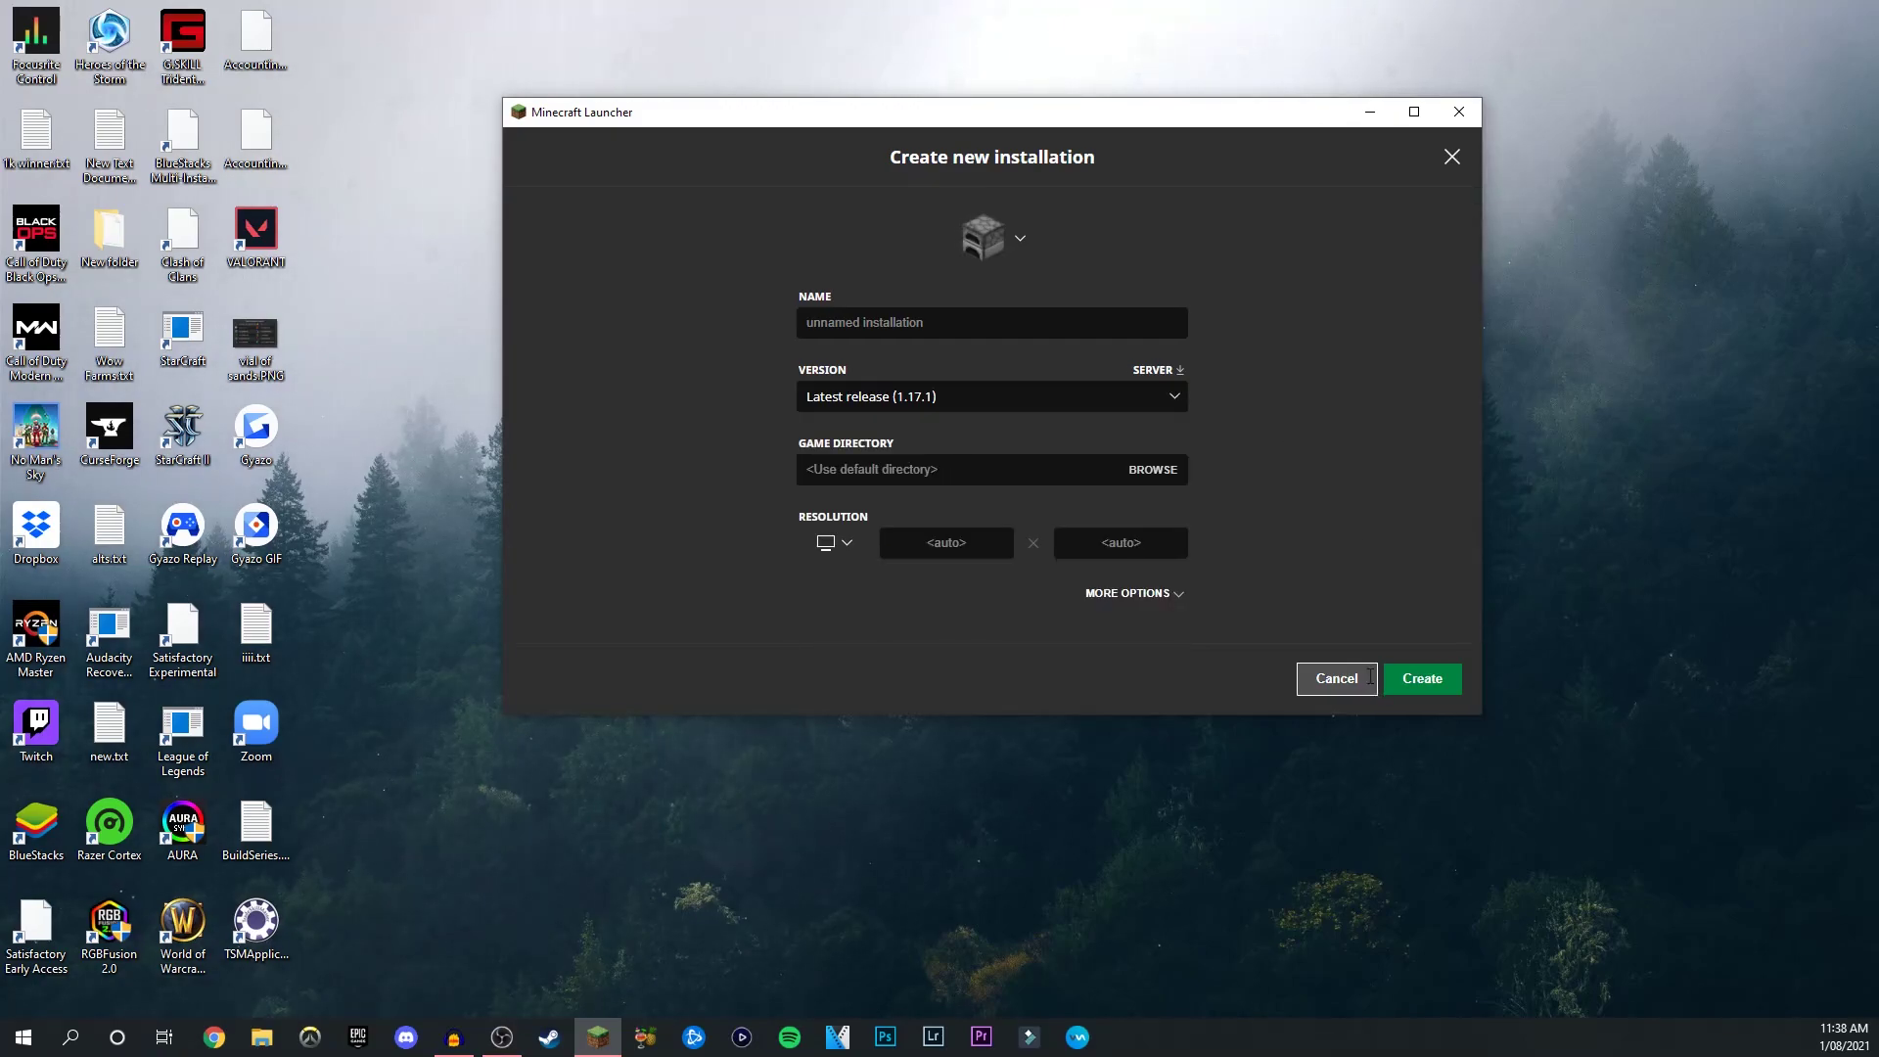
pyautogui.click(1337, 678)
# - Return to the Java Edition play page and launch the game with fabric-loader-1.17.1
pyautogui.click(715, 191)
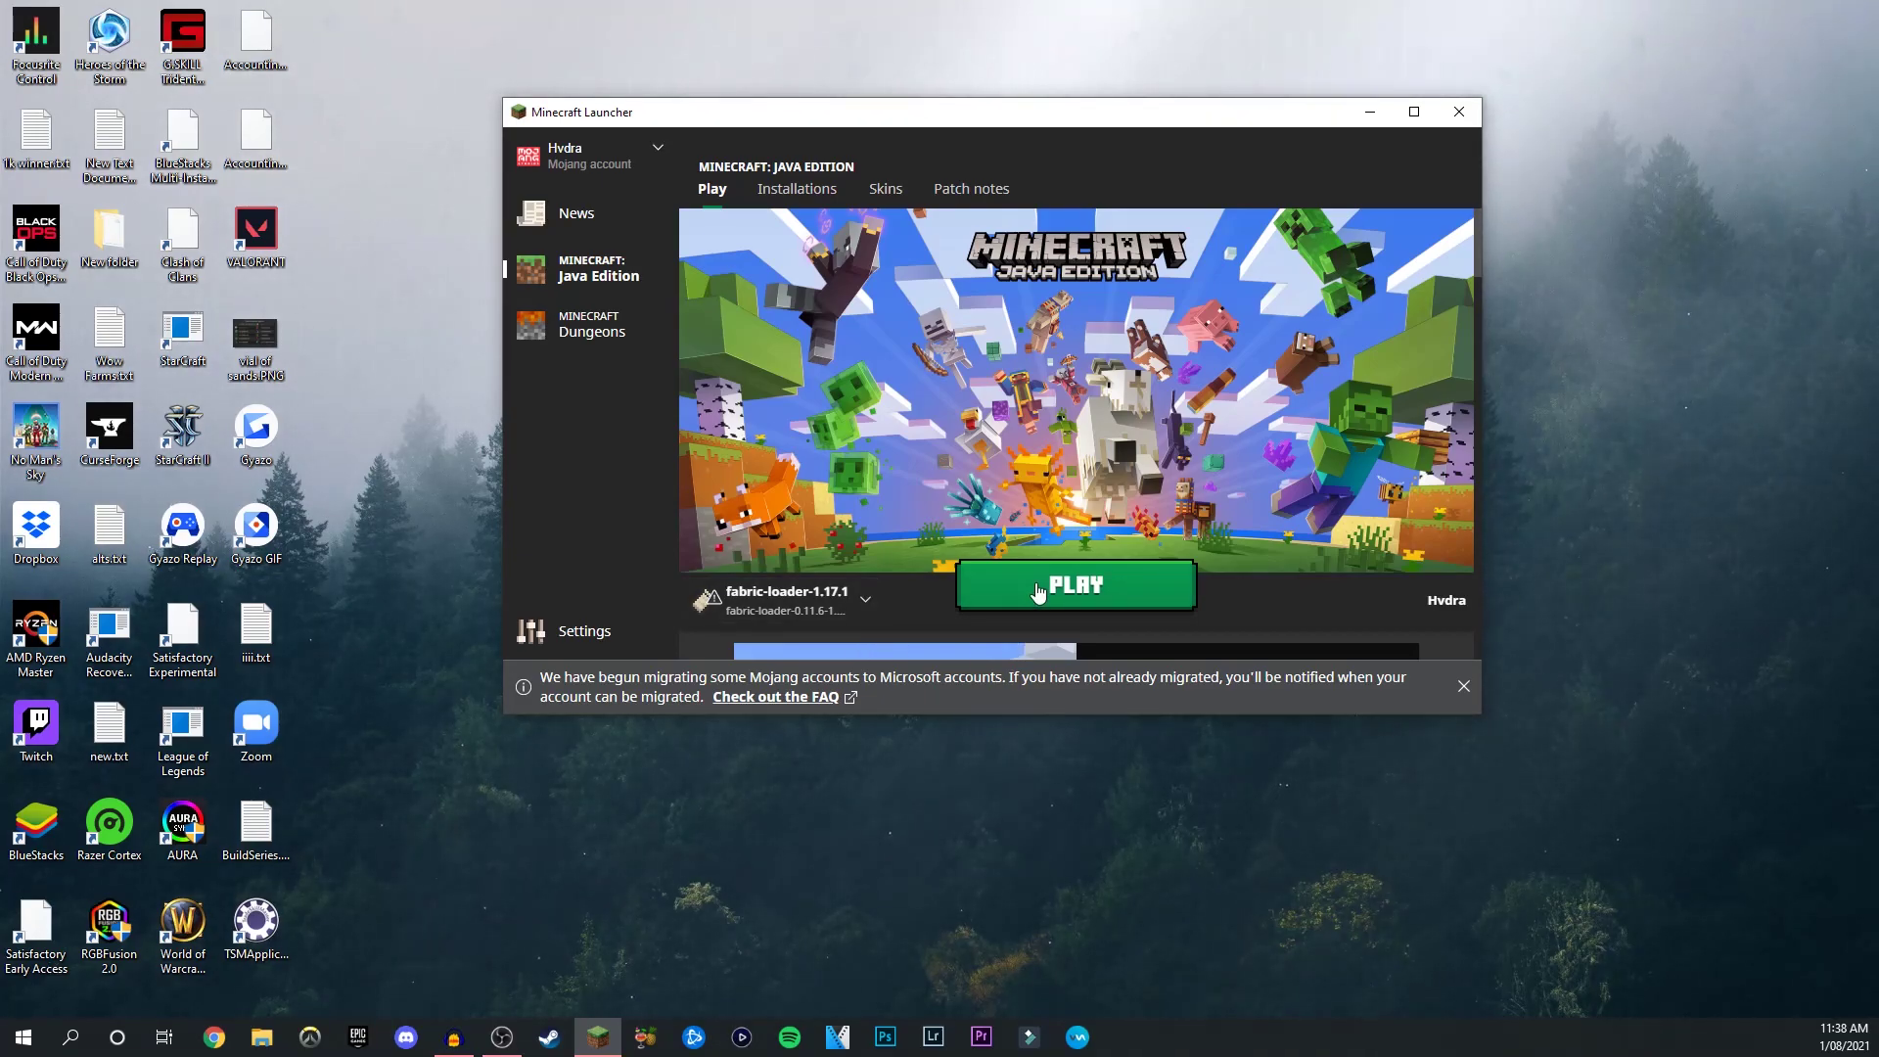
pyautogui.click(1037, 592)
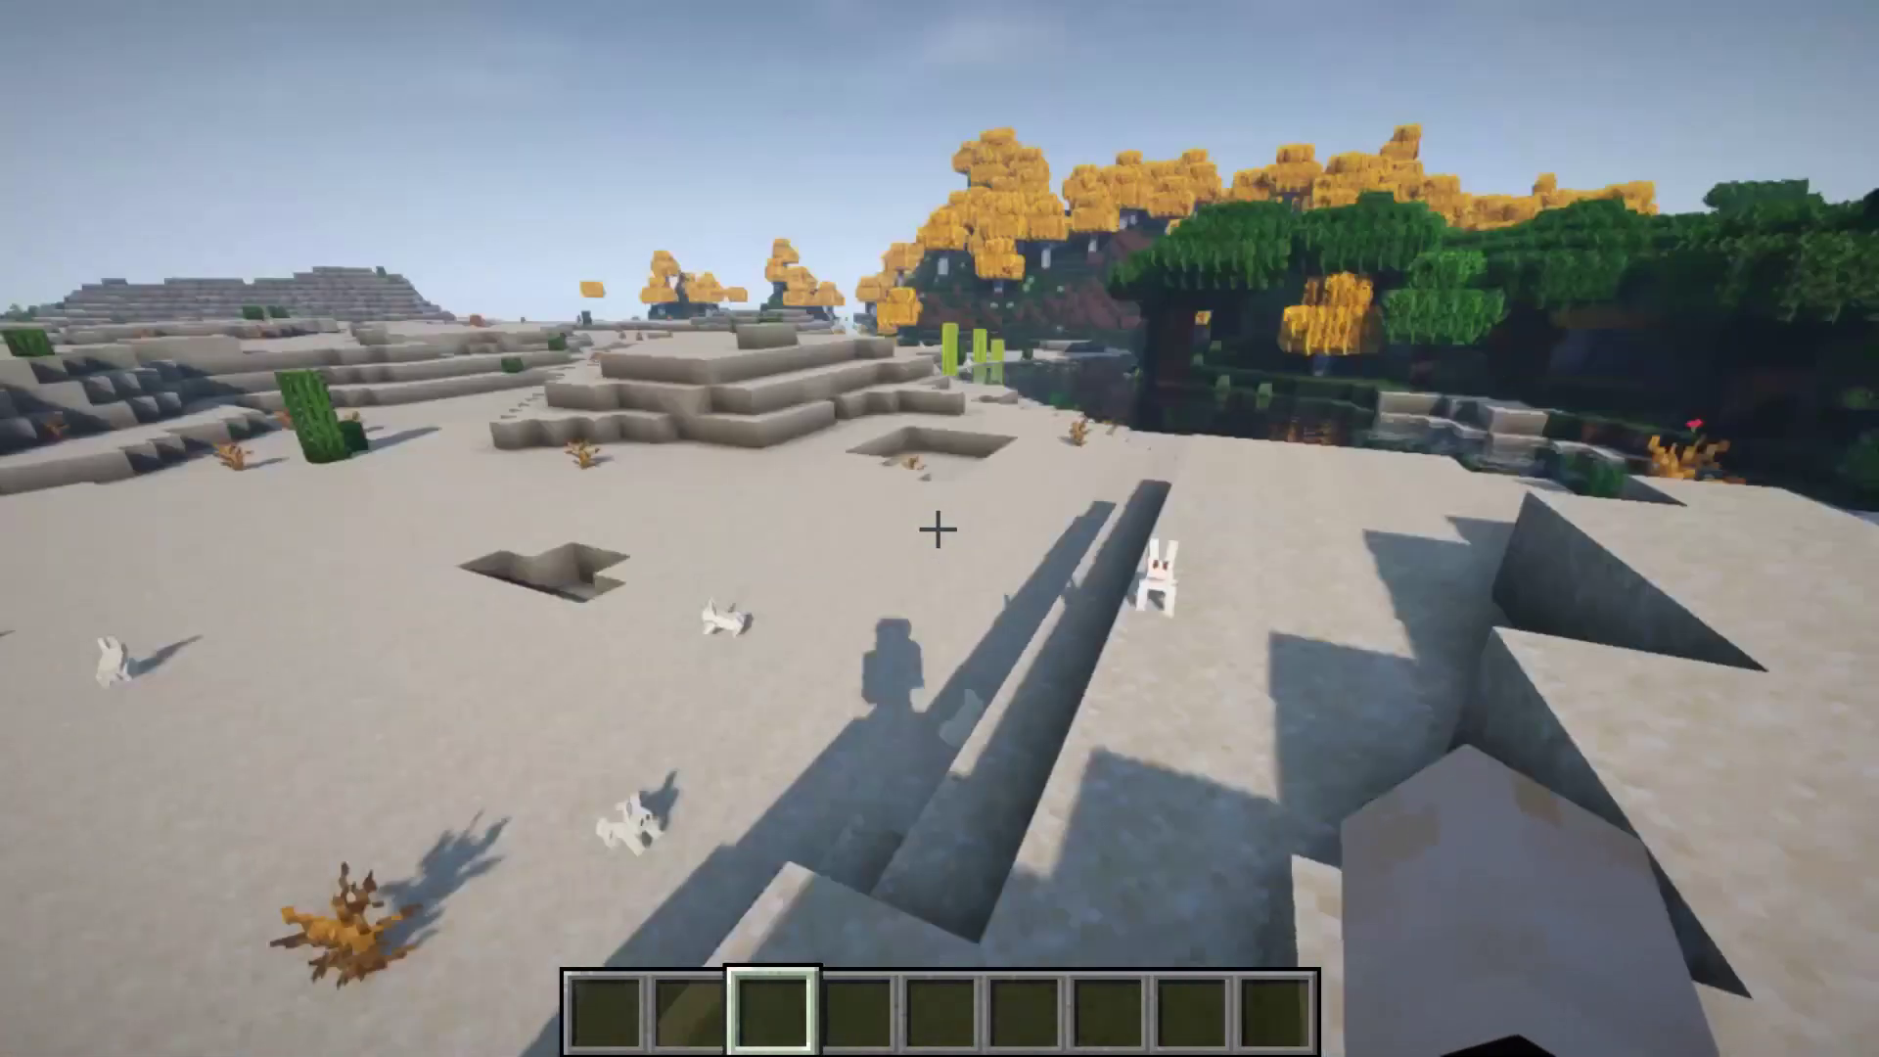
# - Start a Replay Mod recording from the in-game menu and return to the world
pyautogui.press('Escape')
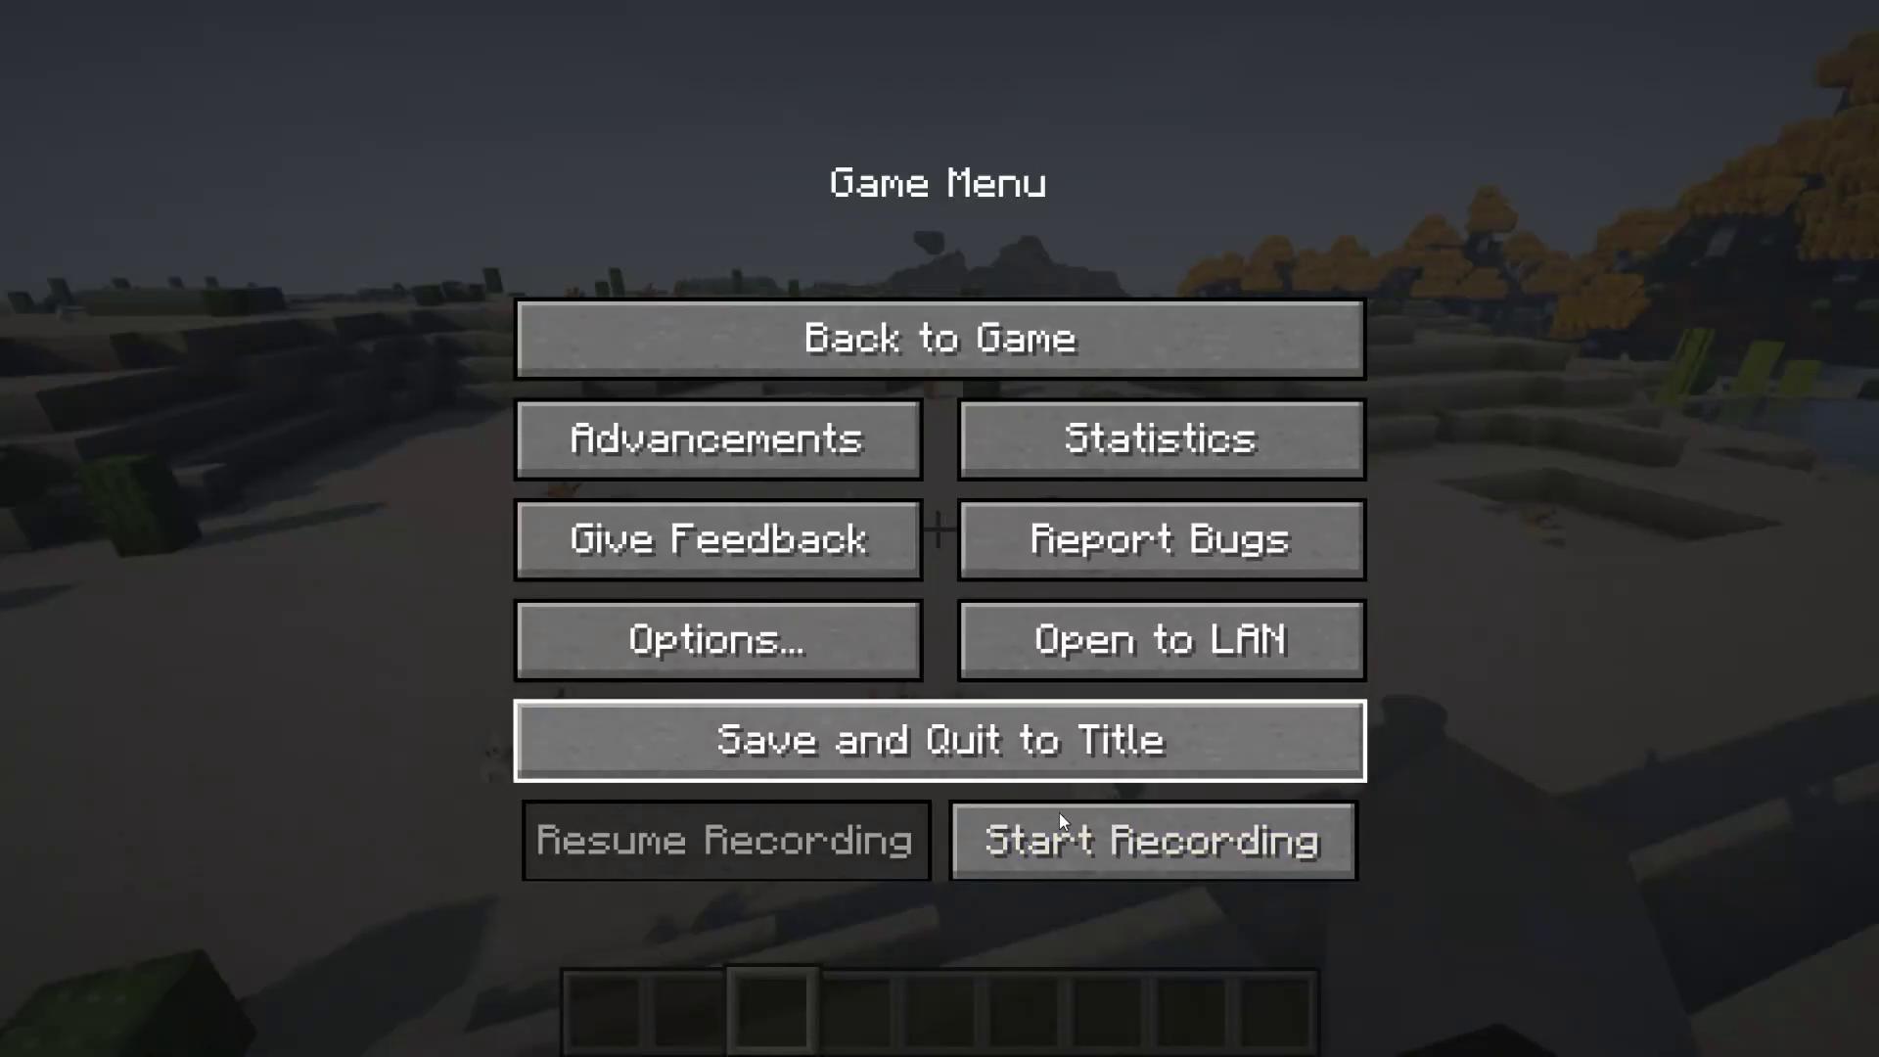
pyautogui.click(1061, 848)
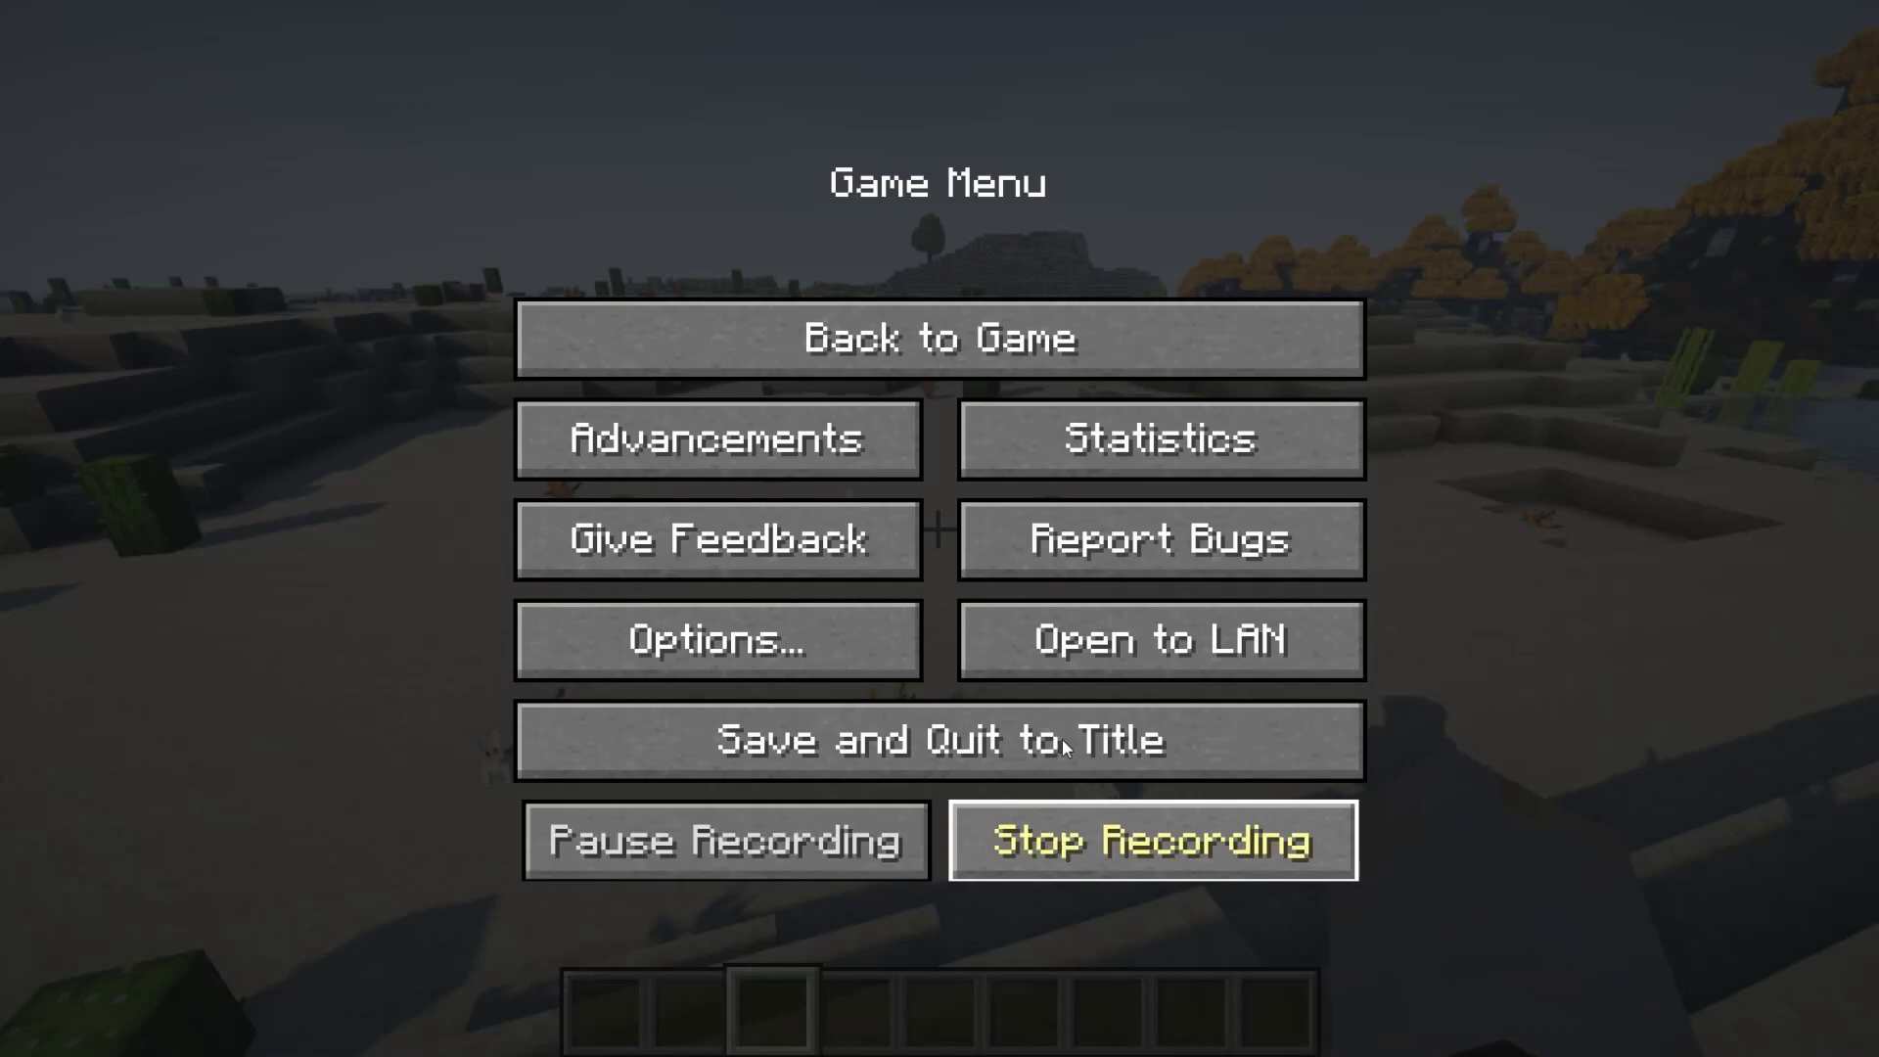
pyautogui.click(947, 338)
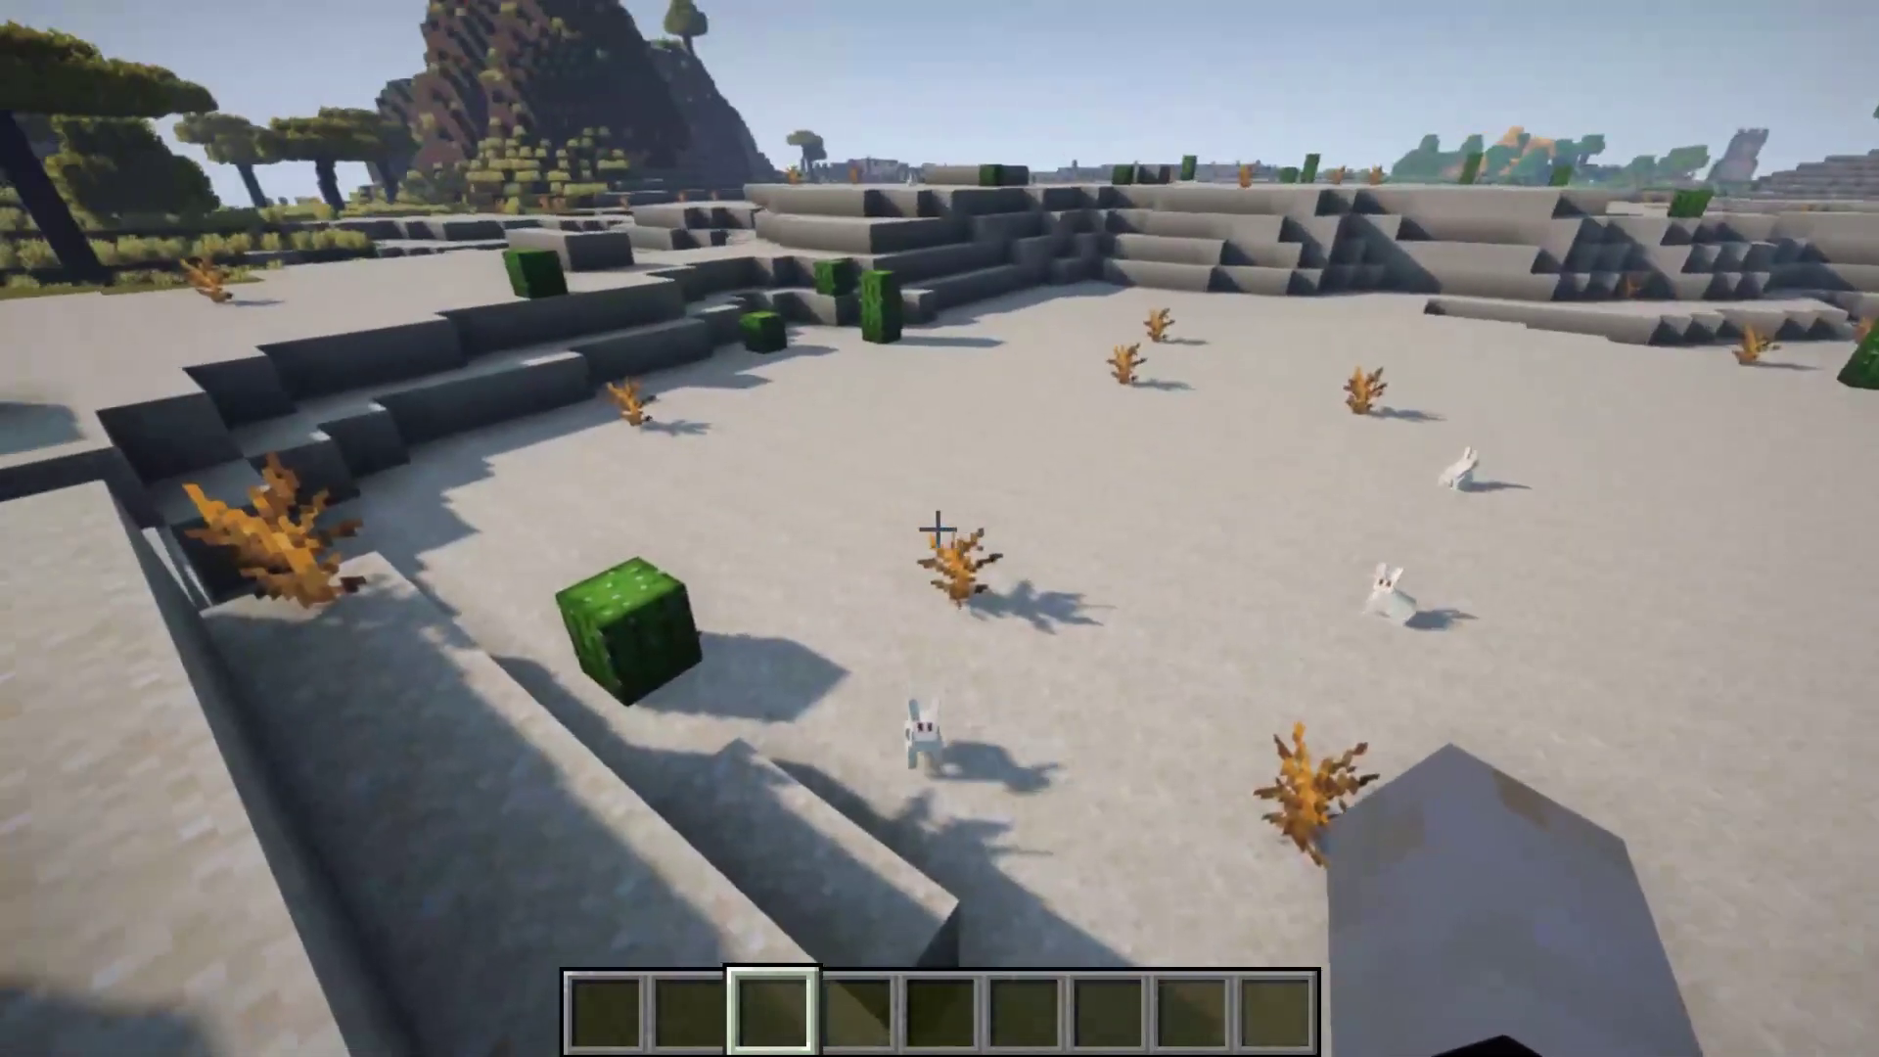
# - Stop the running Replay Mod recording and return to the world
pyautogui.press('Escape')
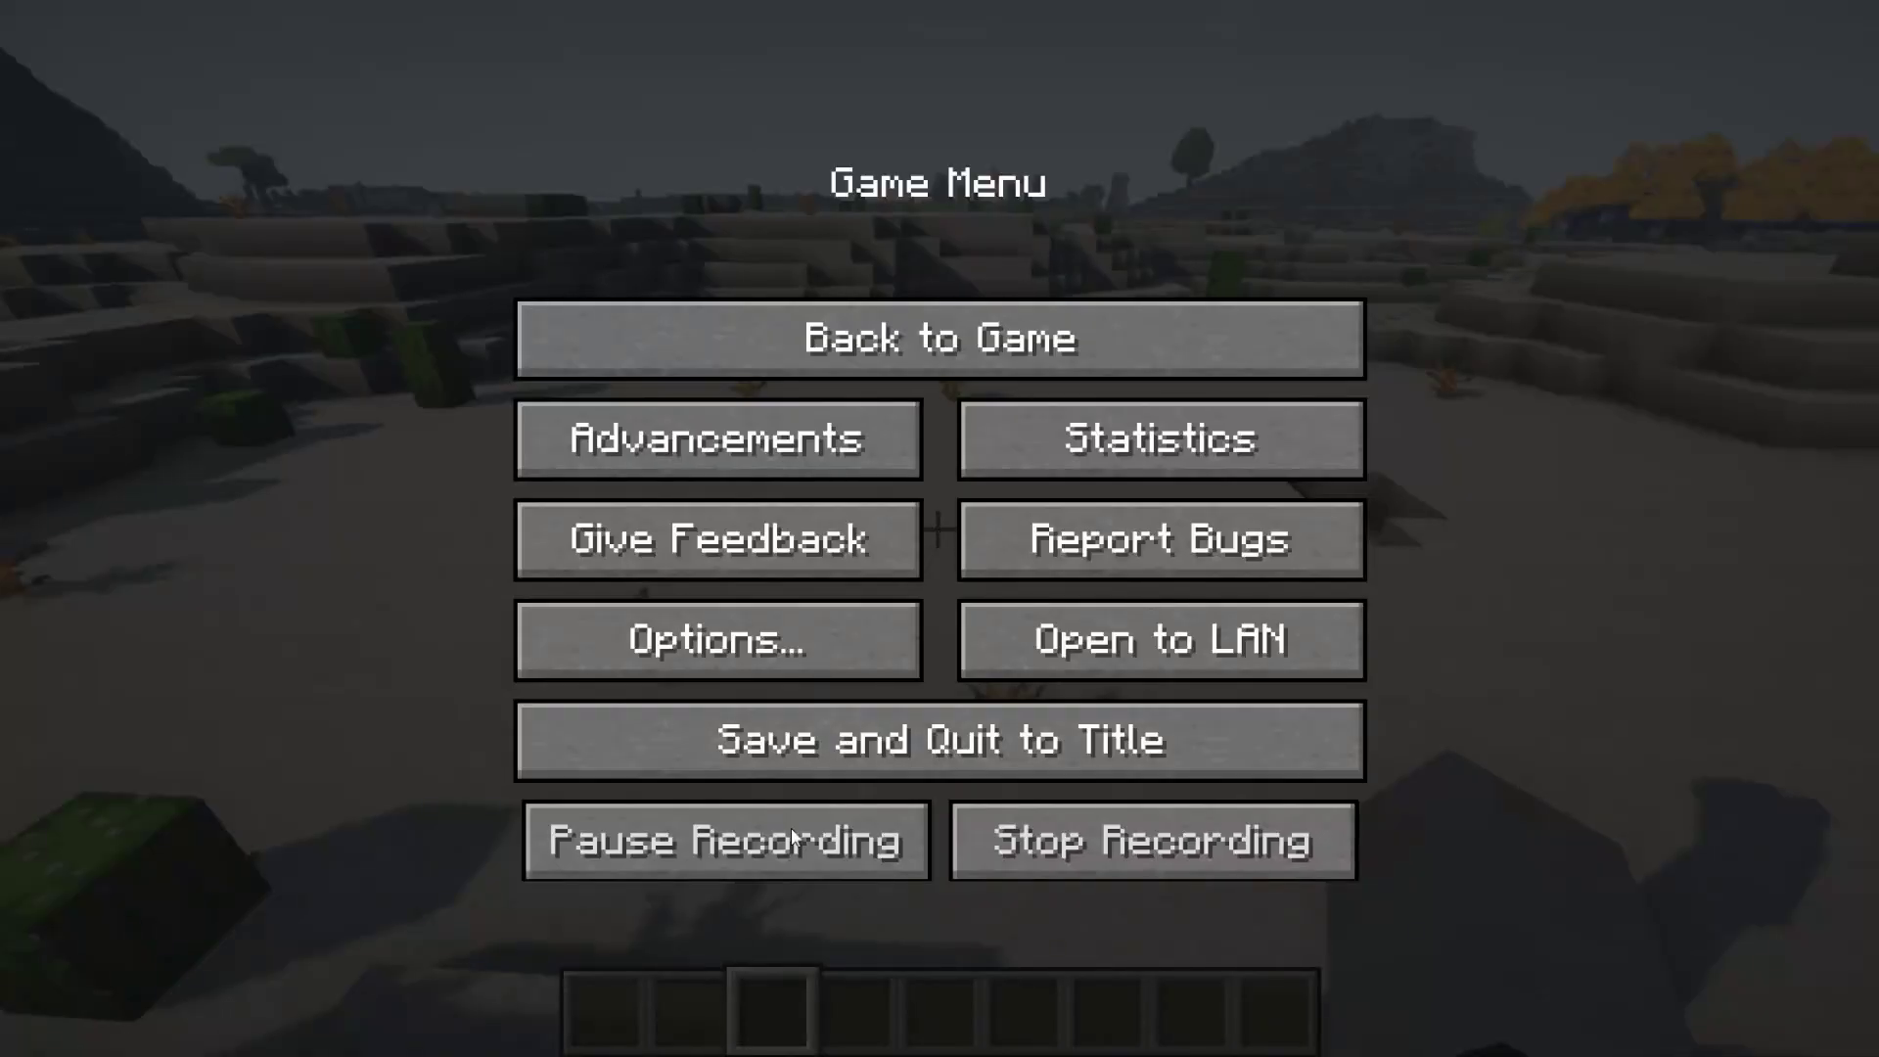
pyautogui.click(987, 373)
pyautogui.press('Escape')
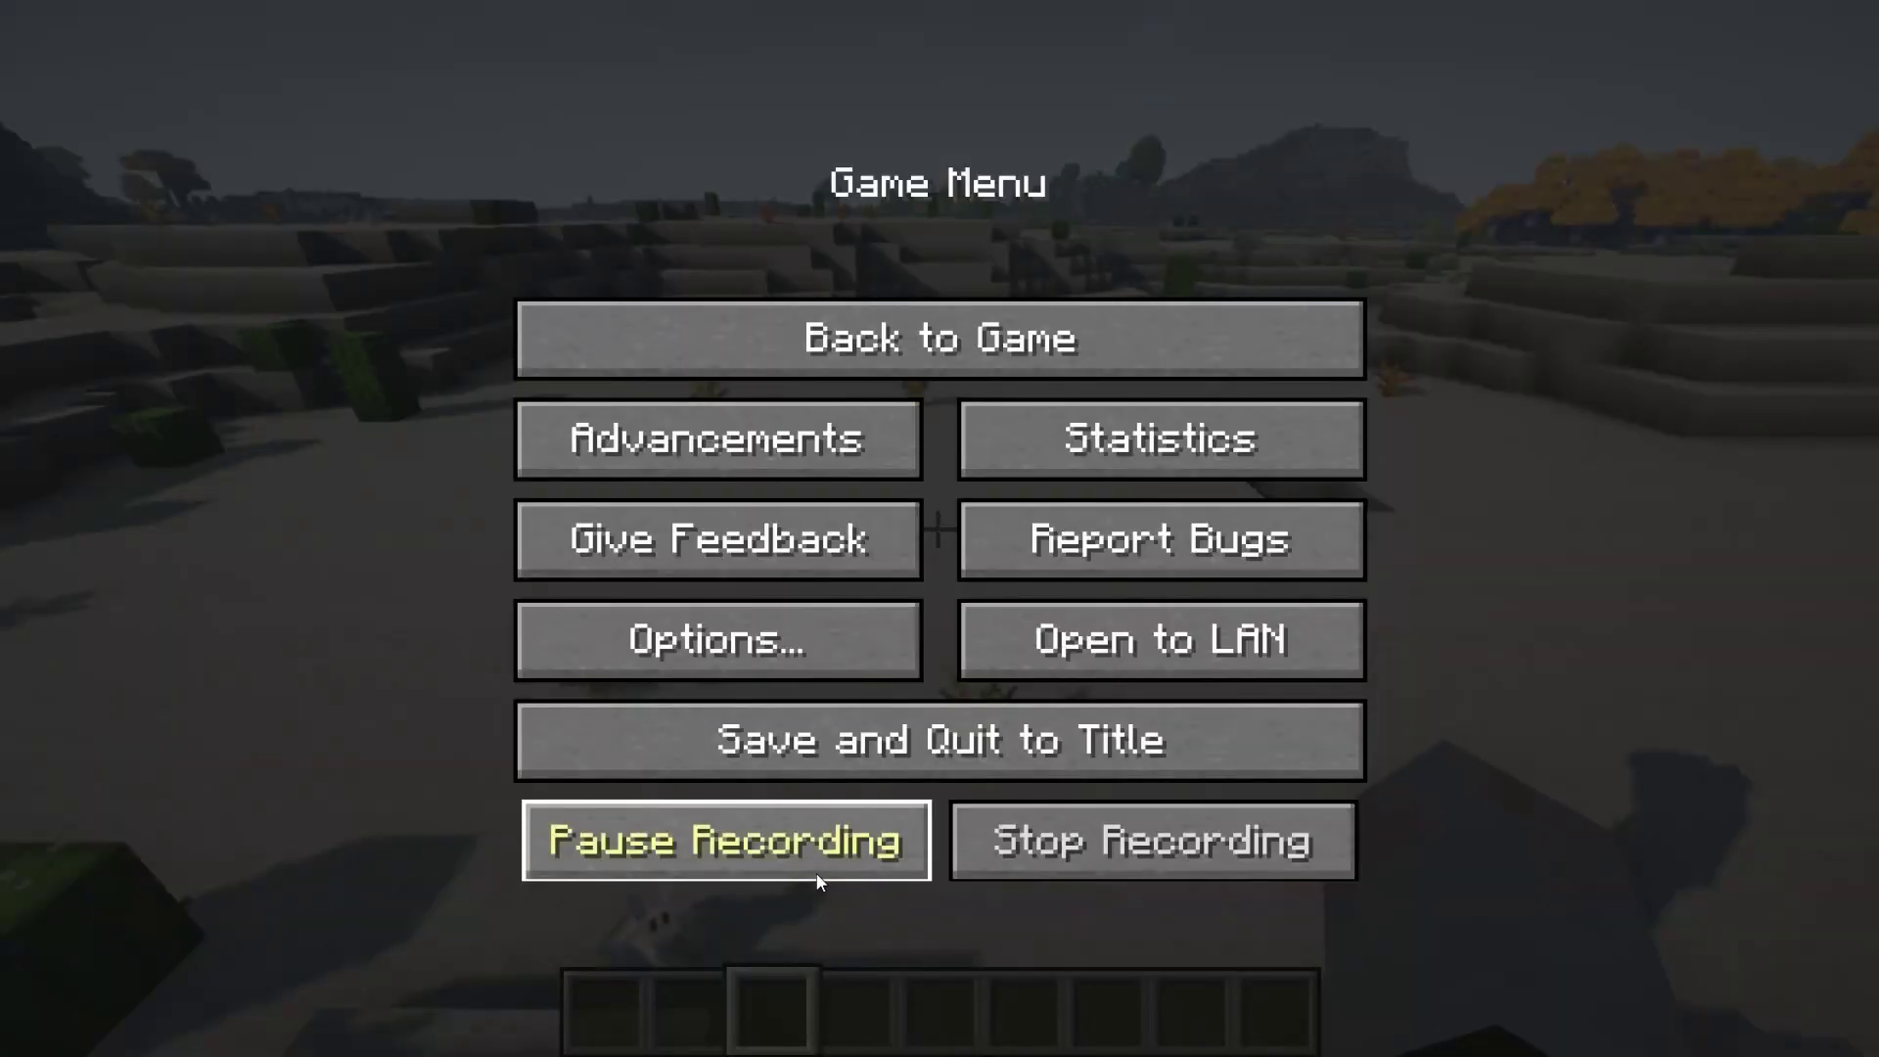
pyautogui.click(1096, 842)
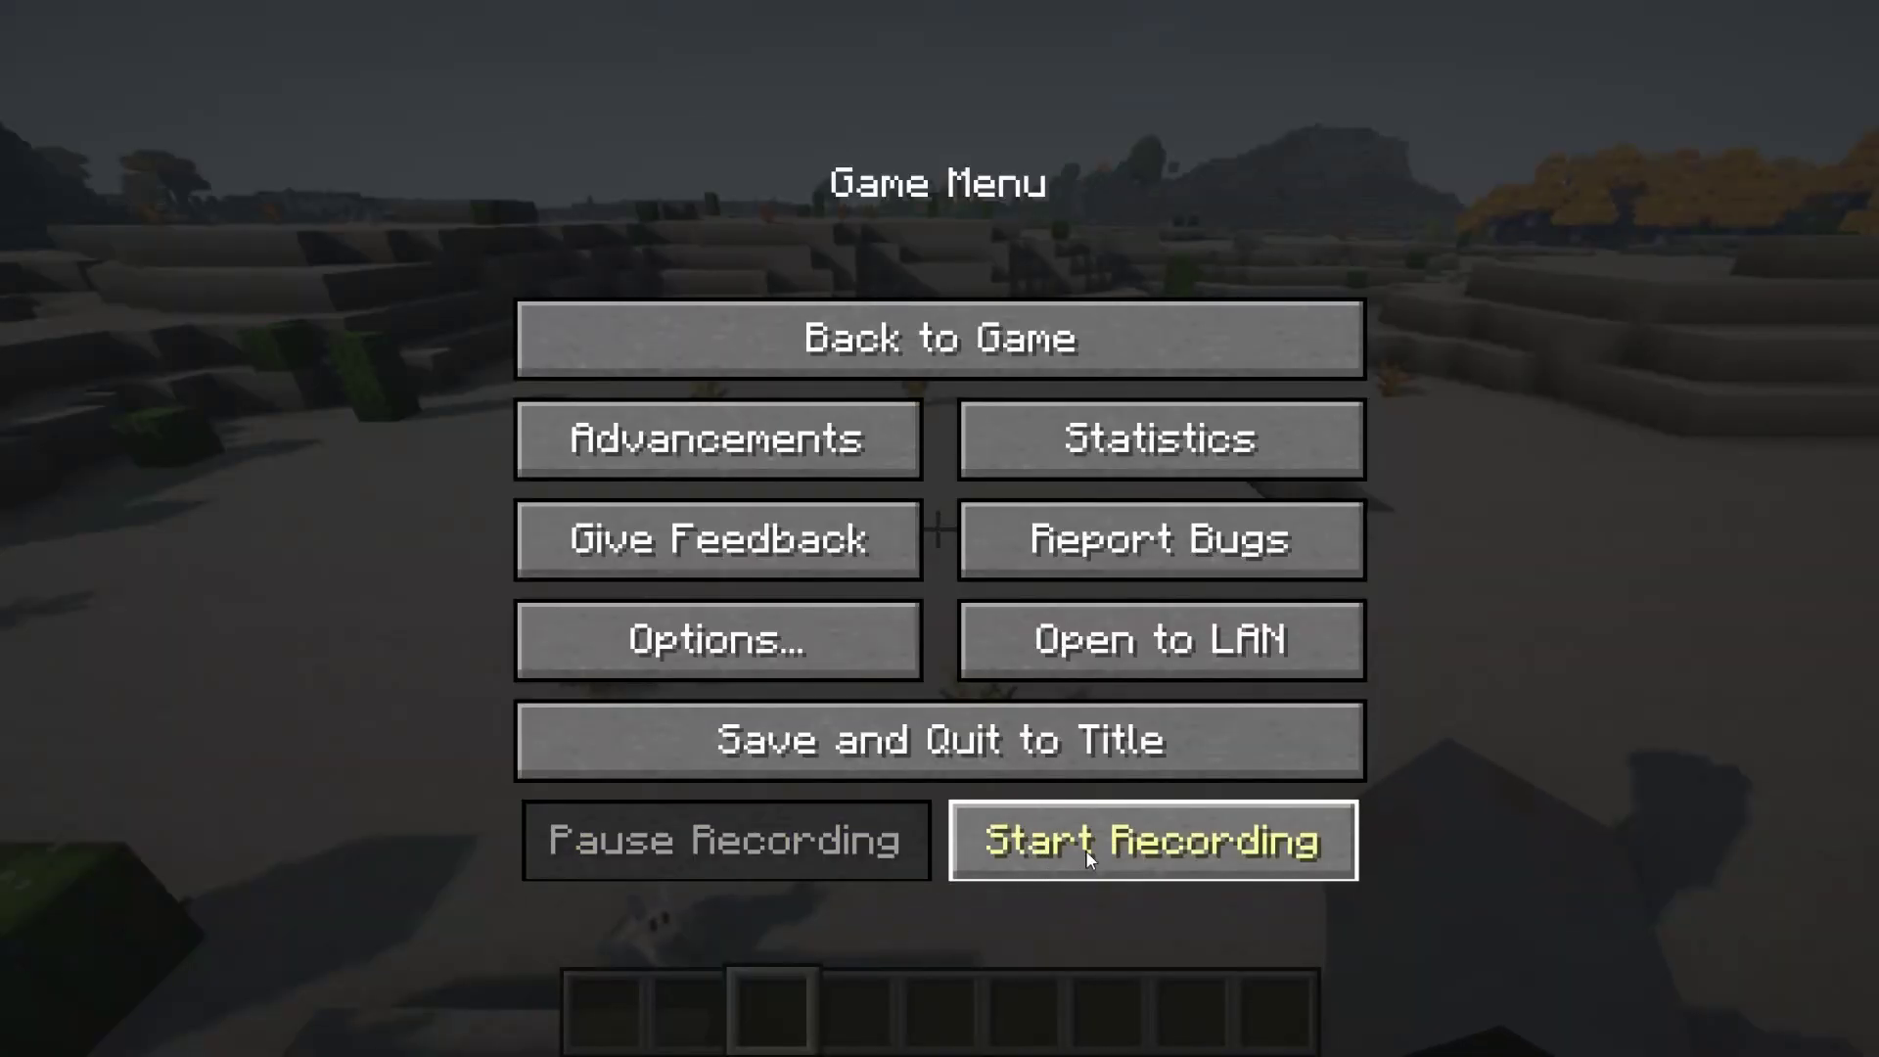
pyautogui.click(1120, 372)
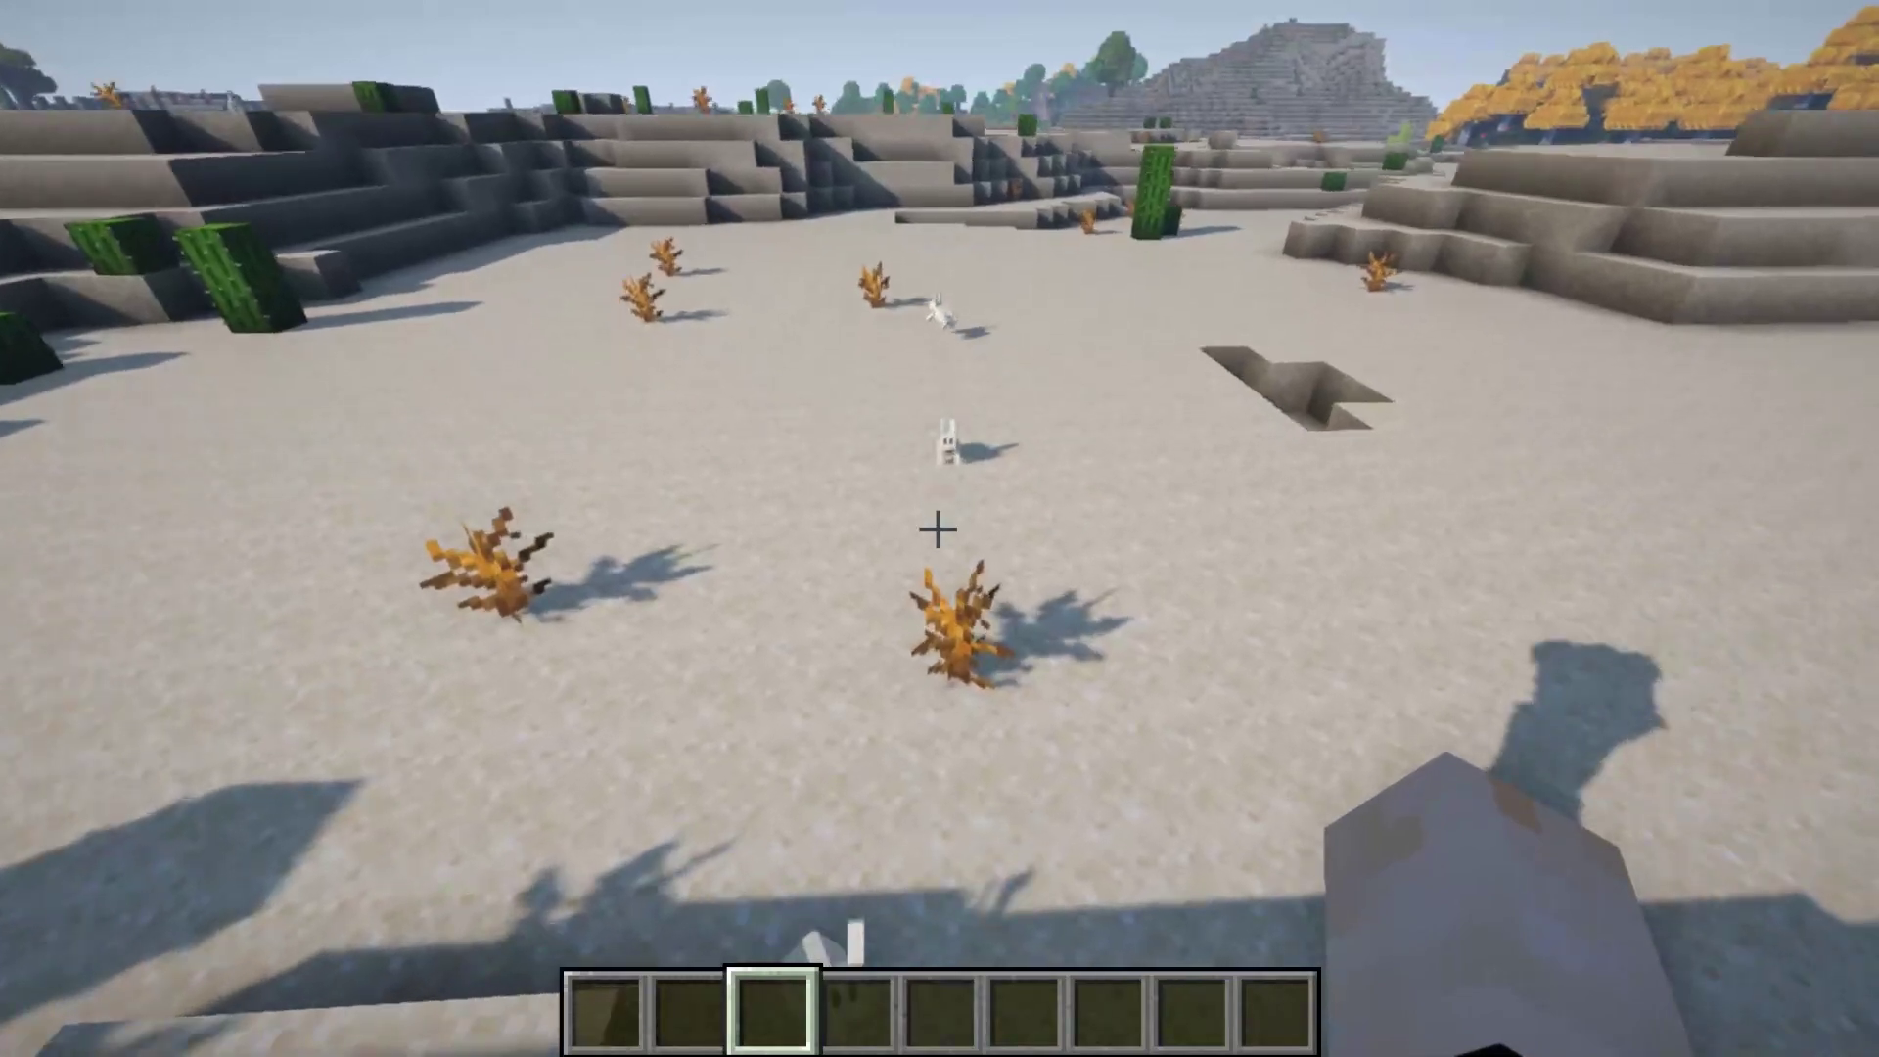
# - Save and quit the world to the title screen, keeping the replay file name 2021_08_01_11_42_19
pyautogui.press('Escape')
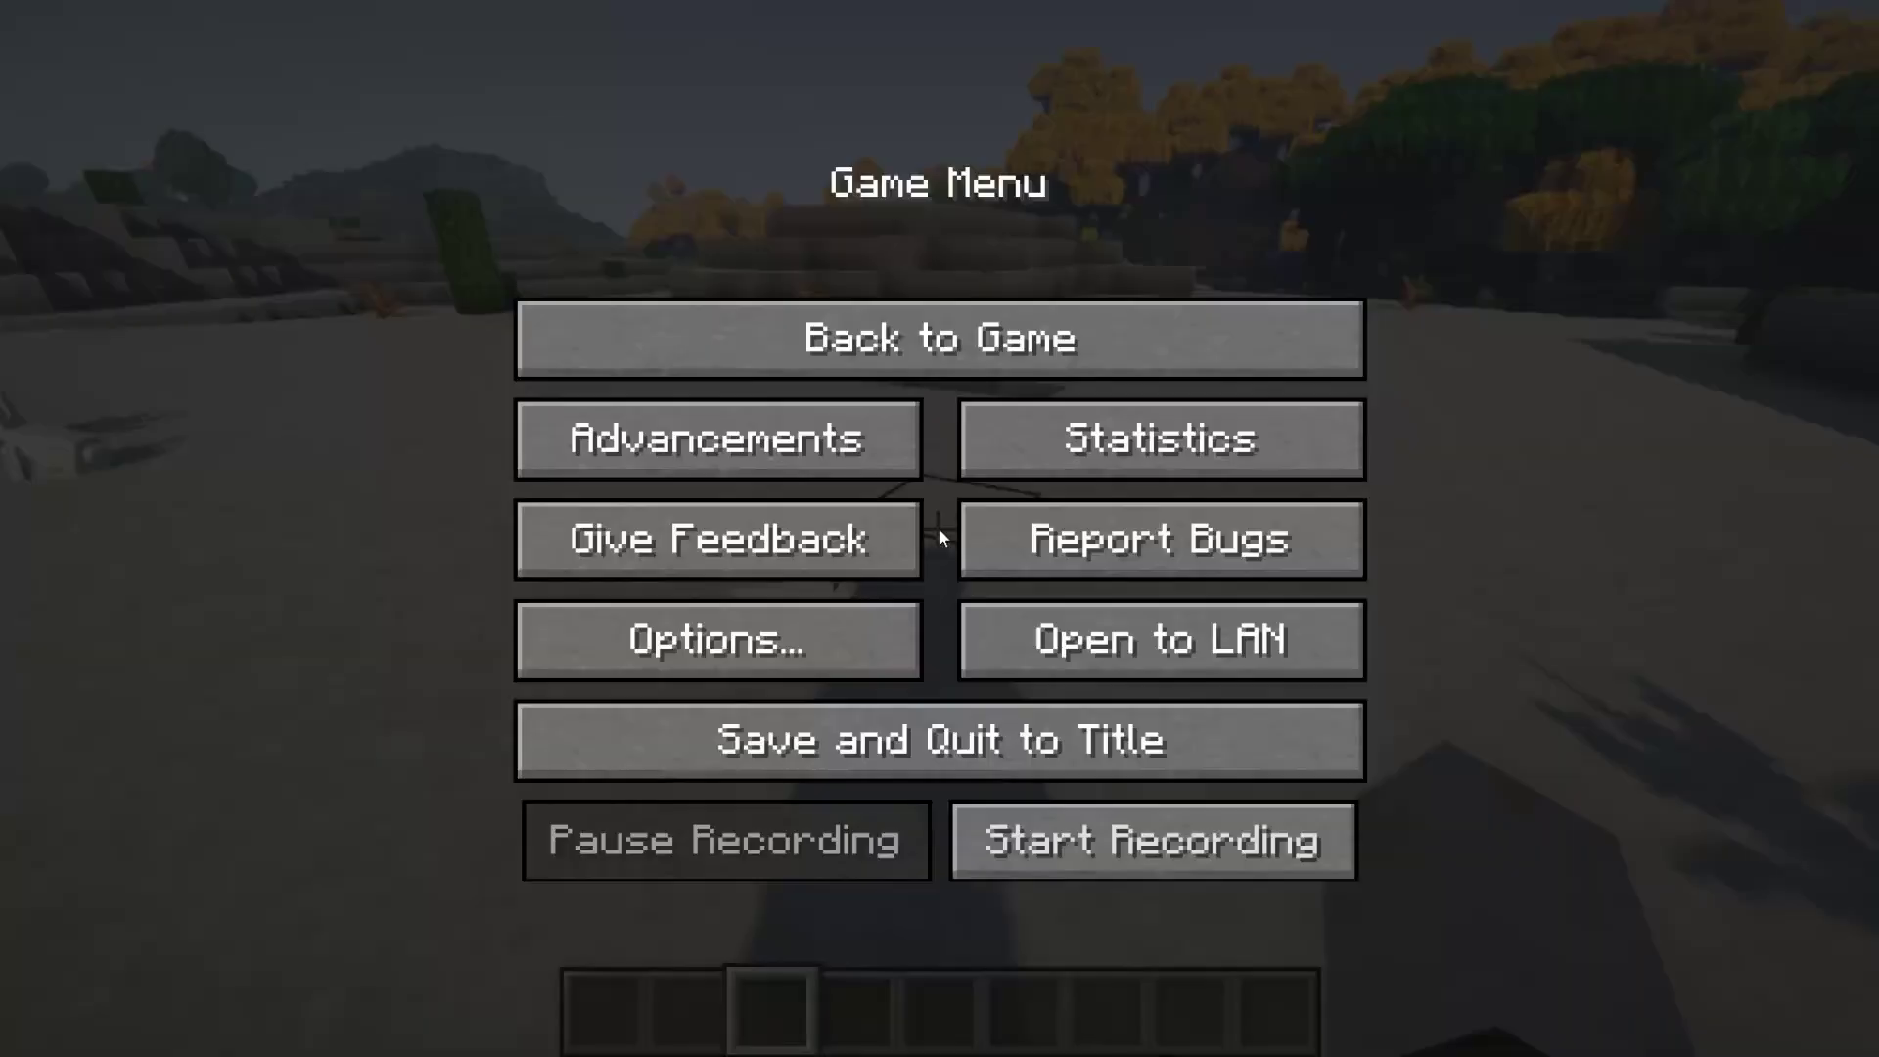
pyautogui.click(1006, 726)
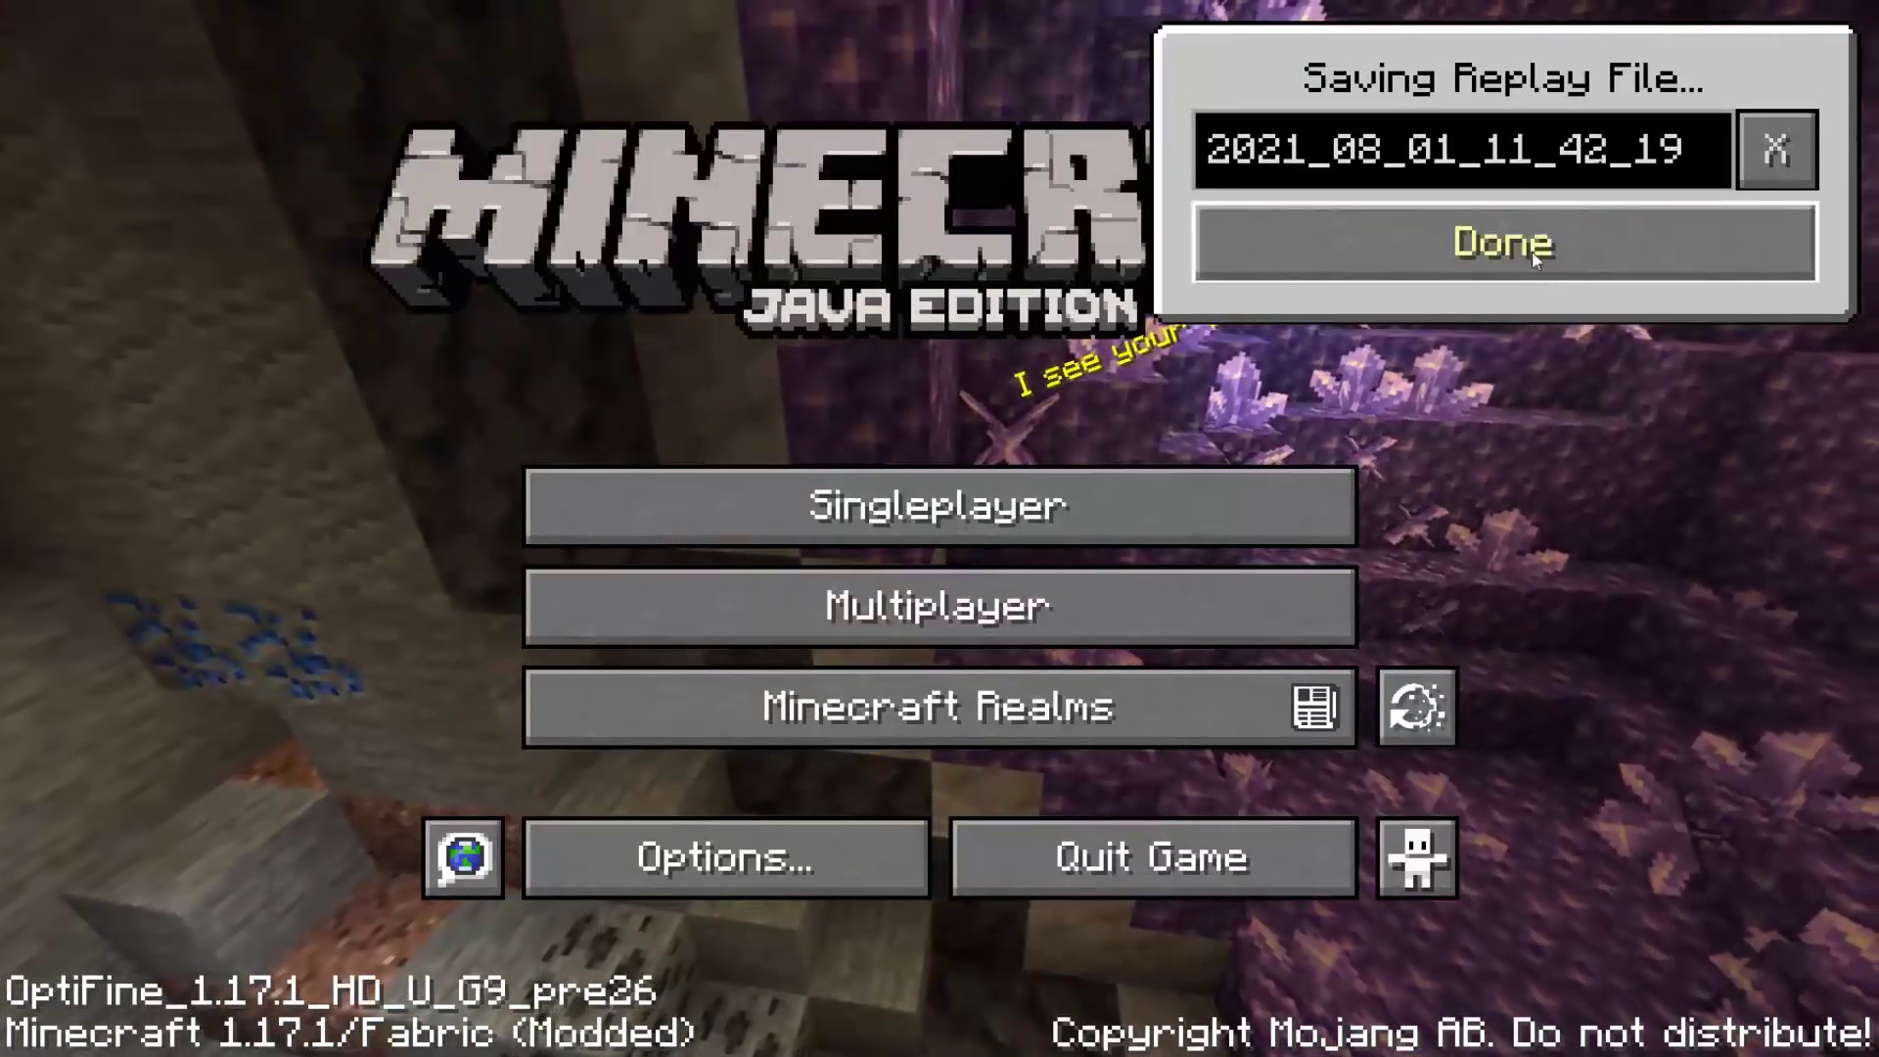
pyautogui.click(1531, 249)
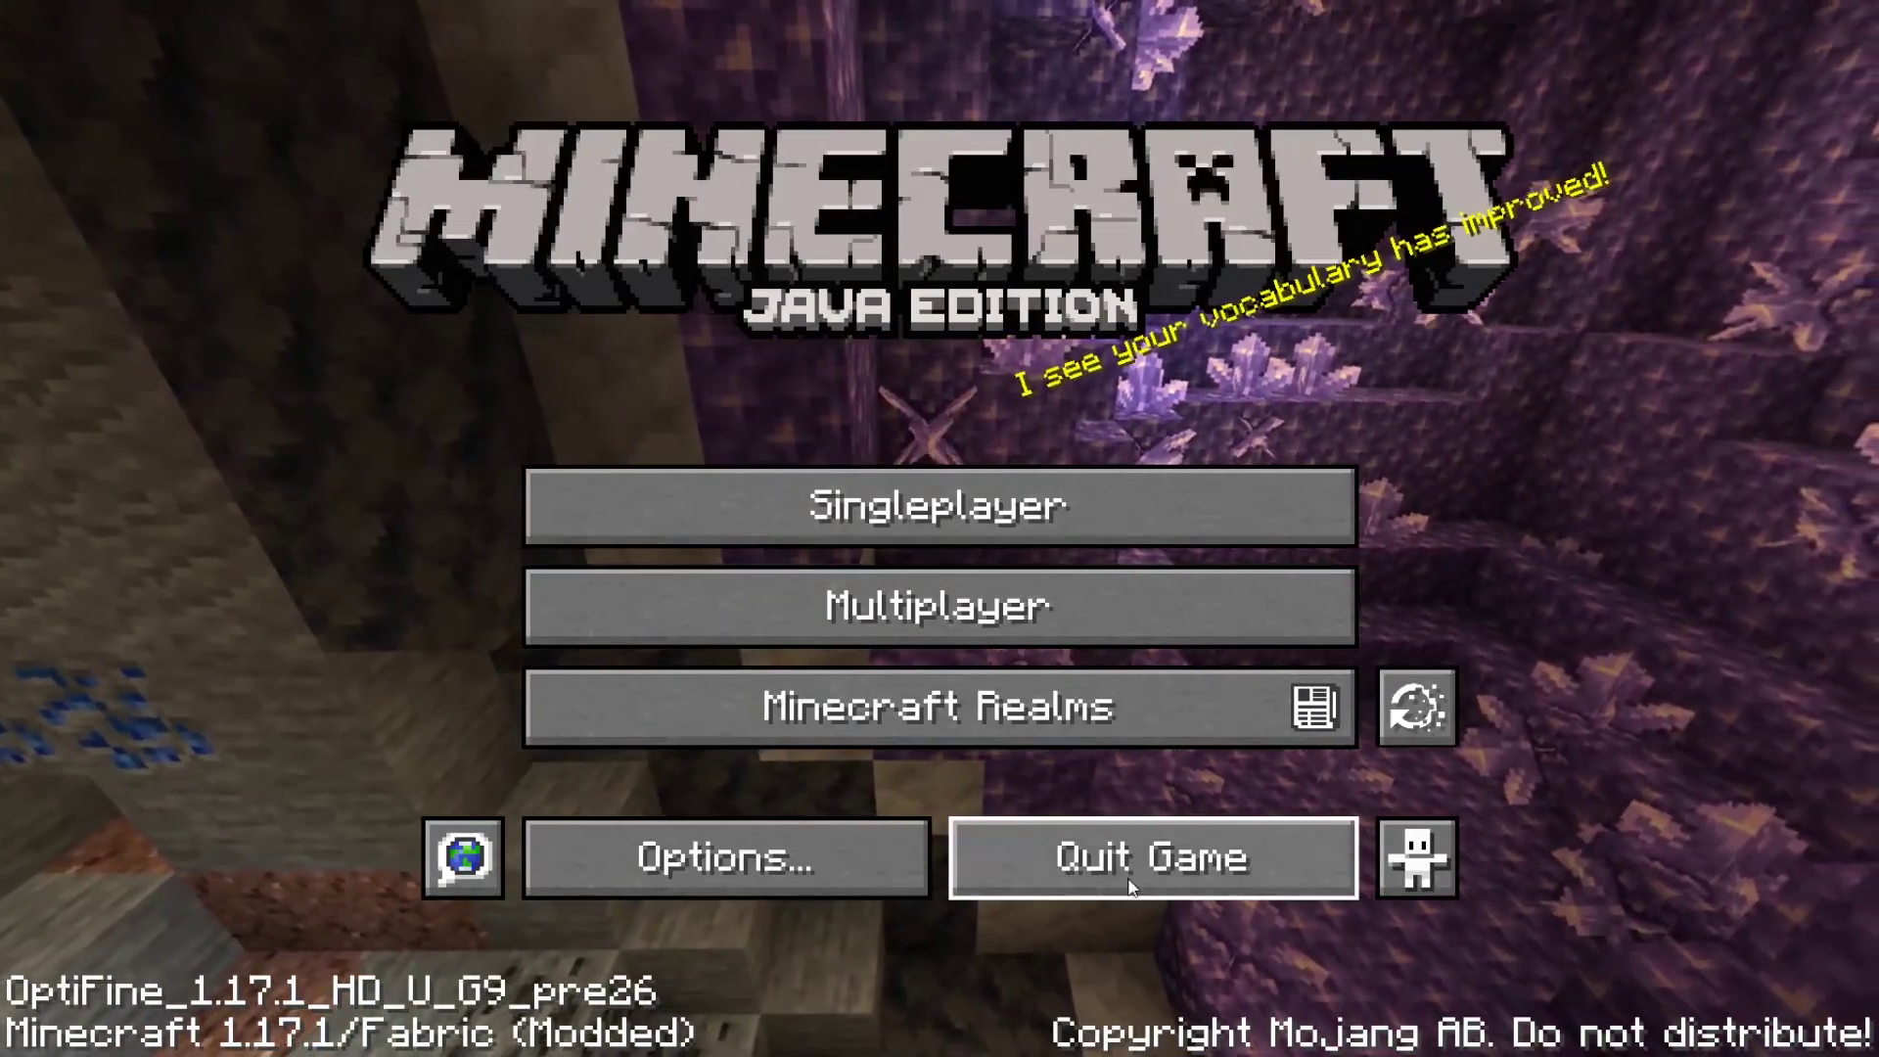
# - Load the replay 2021_08_01_11_42_19 from the Replay Viewer and rewind it to the start
pyautogui.click(1429, 734)
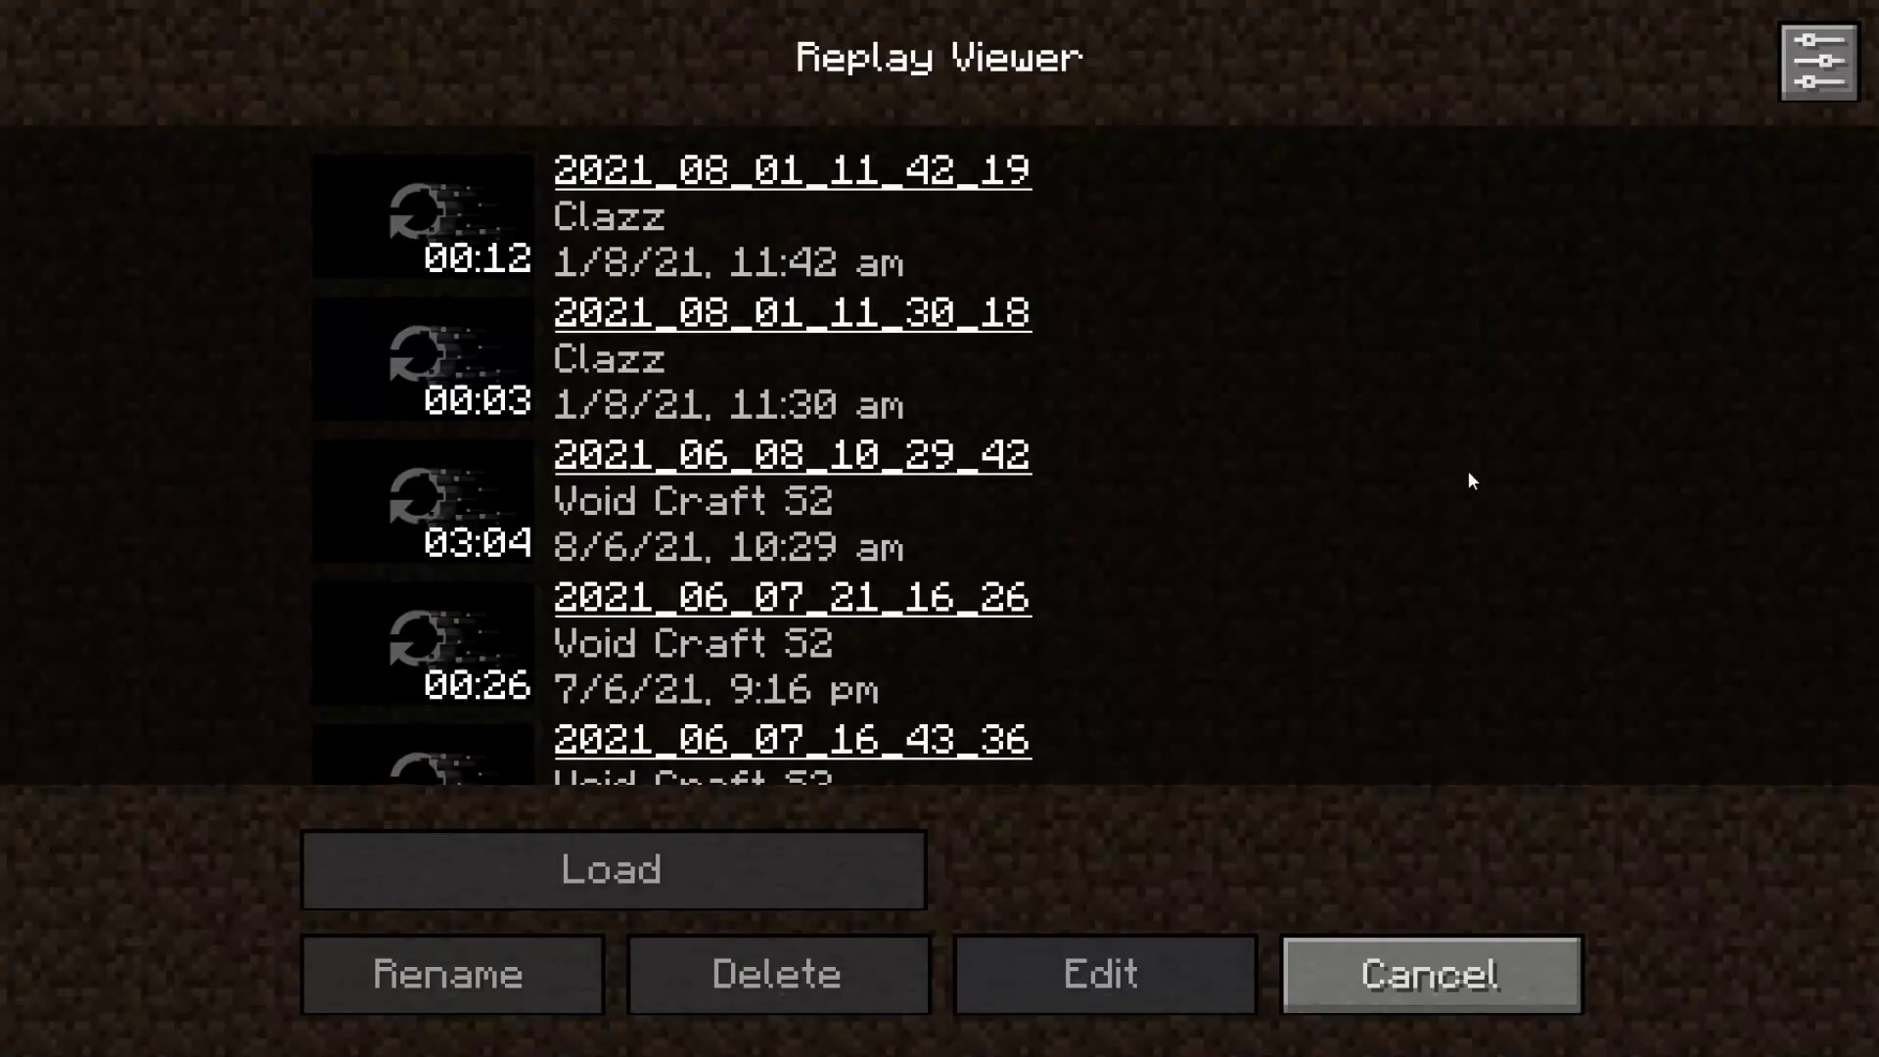
pyautogui.click(480, 219)
pyautogui.click(754, 877)
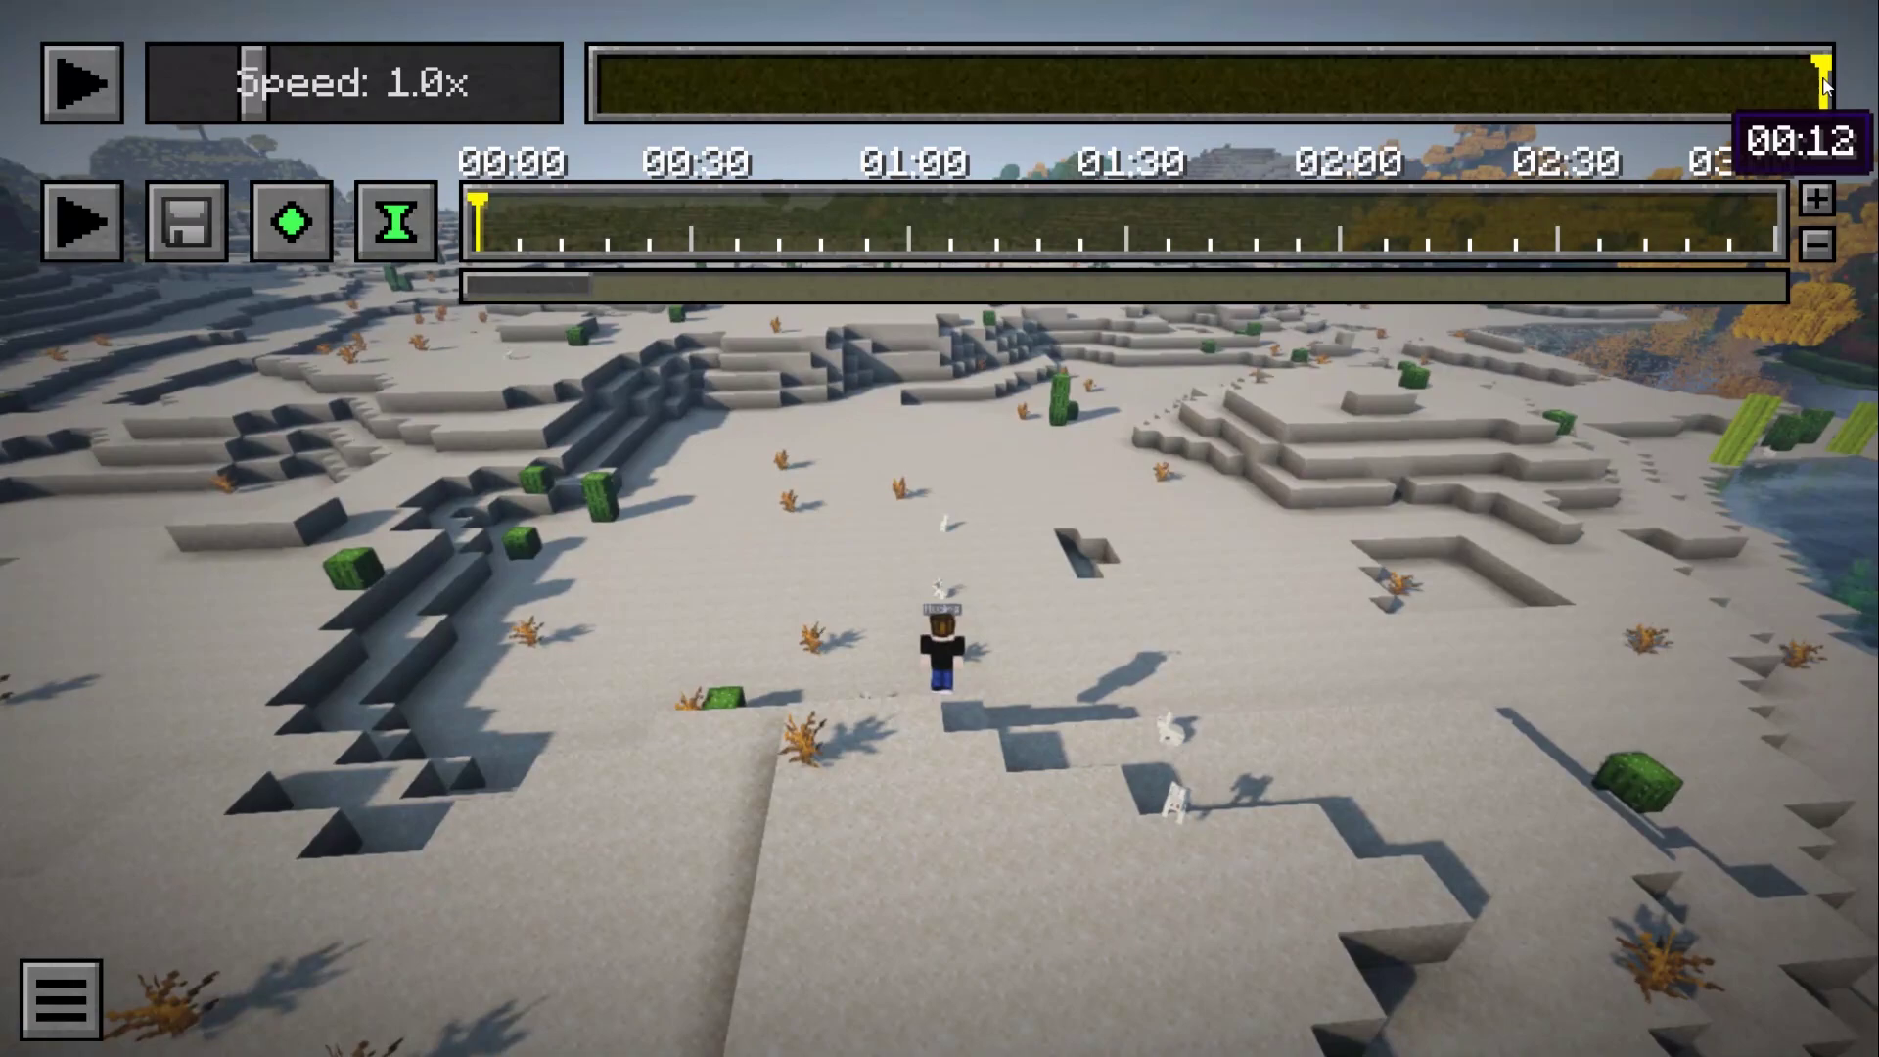
pyautogui.click(594, 77)
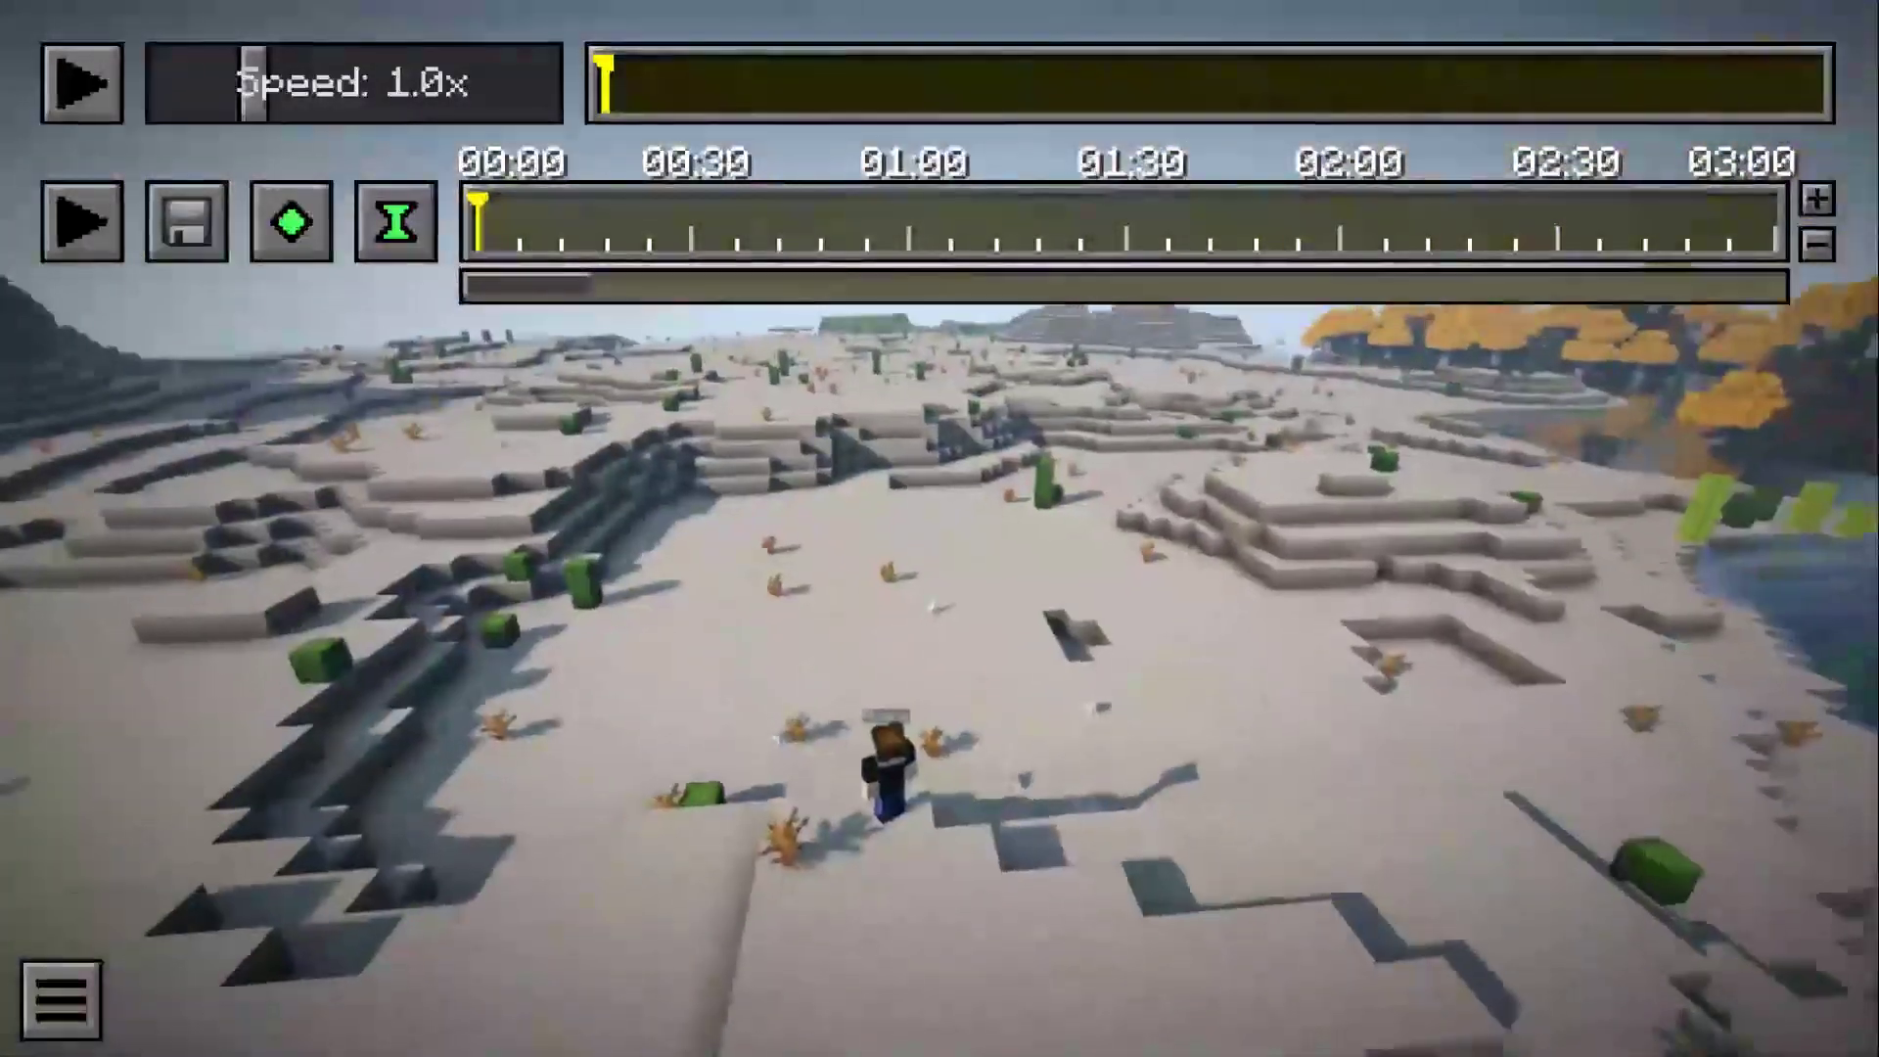
# - Fly the replay camera around the player and down to ground level in front of the white rabbits
pyautogui.press('Escape')
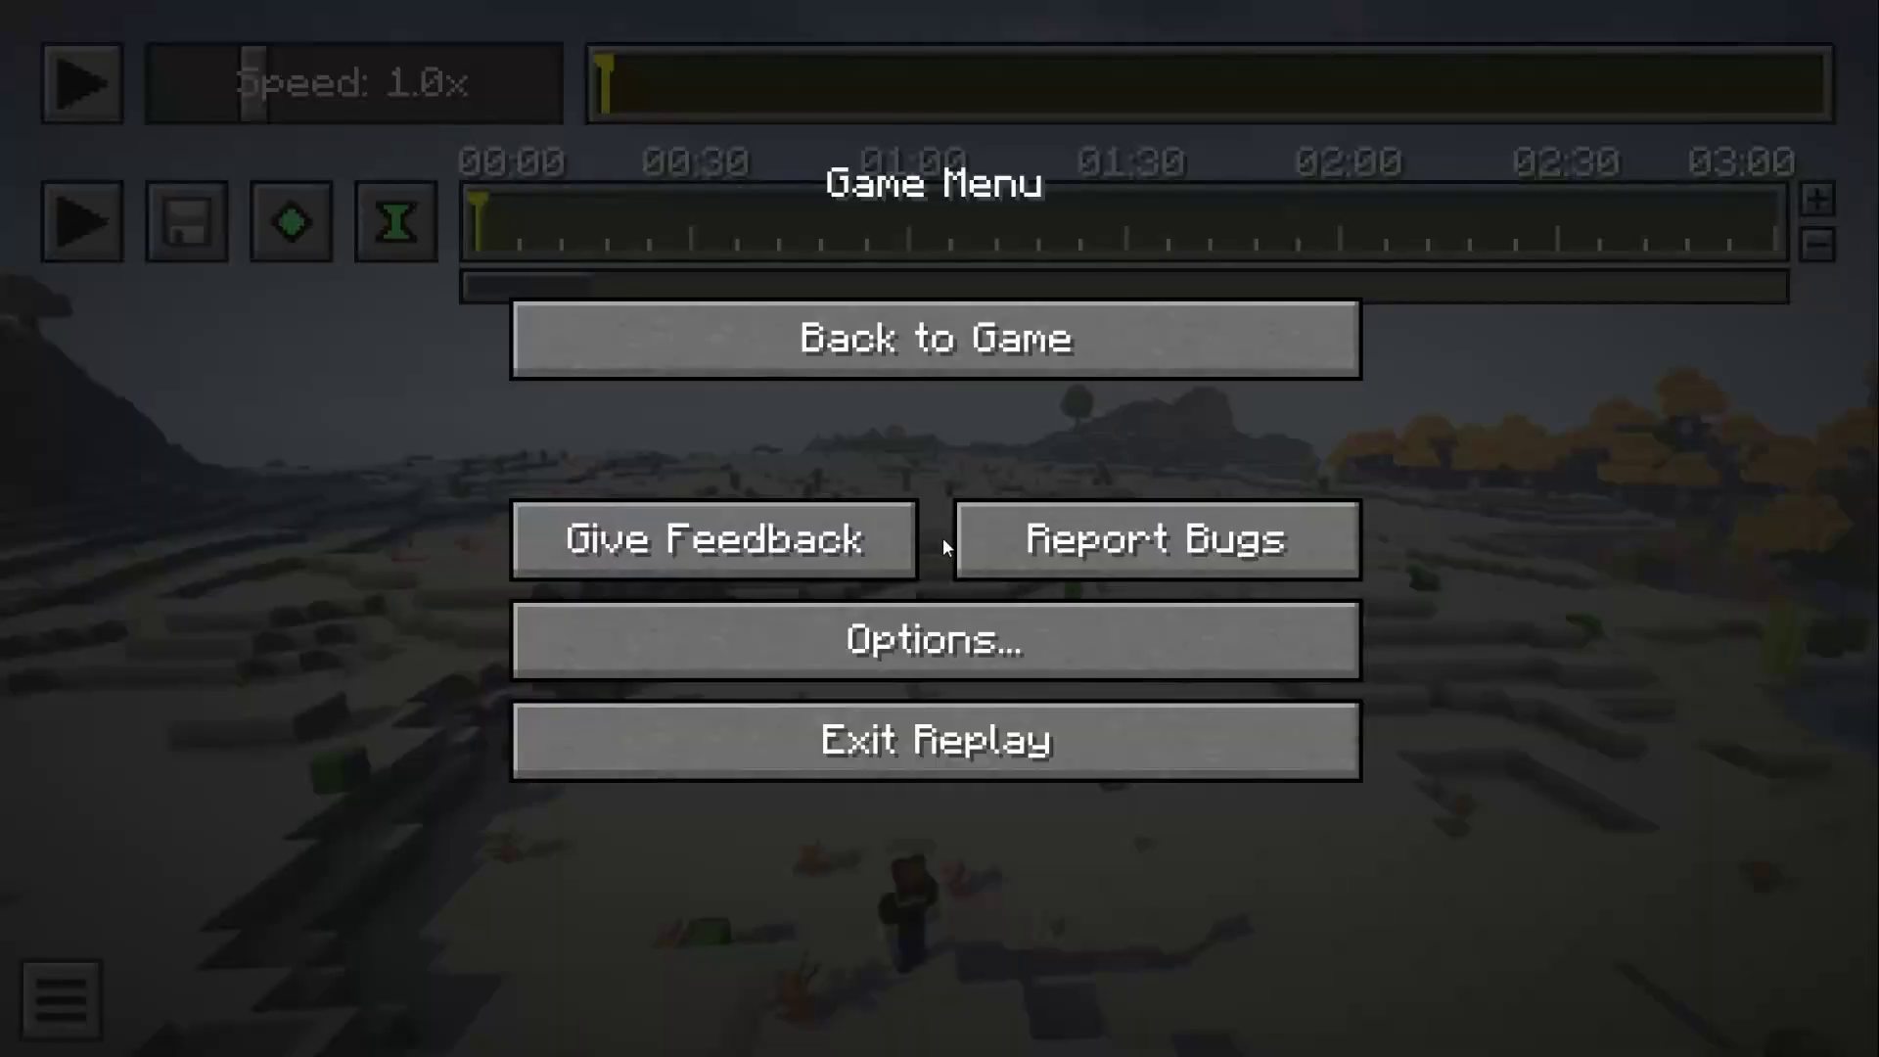
pyautogui.click(1096, 362)
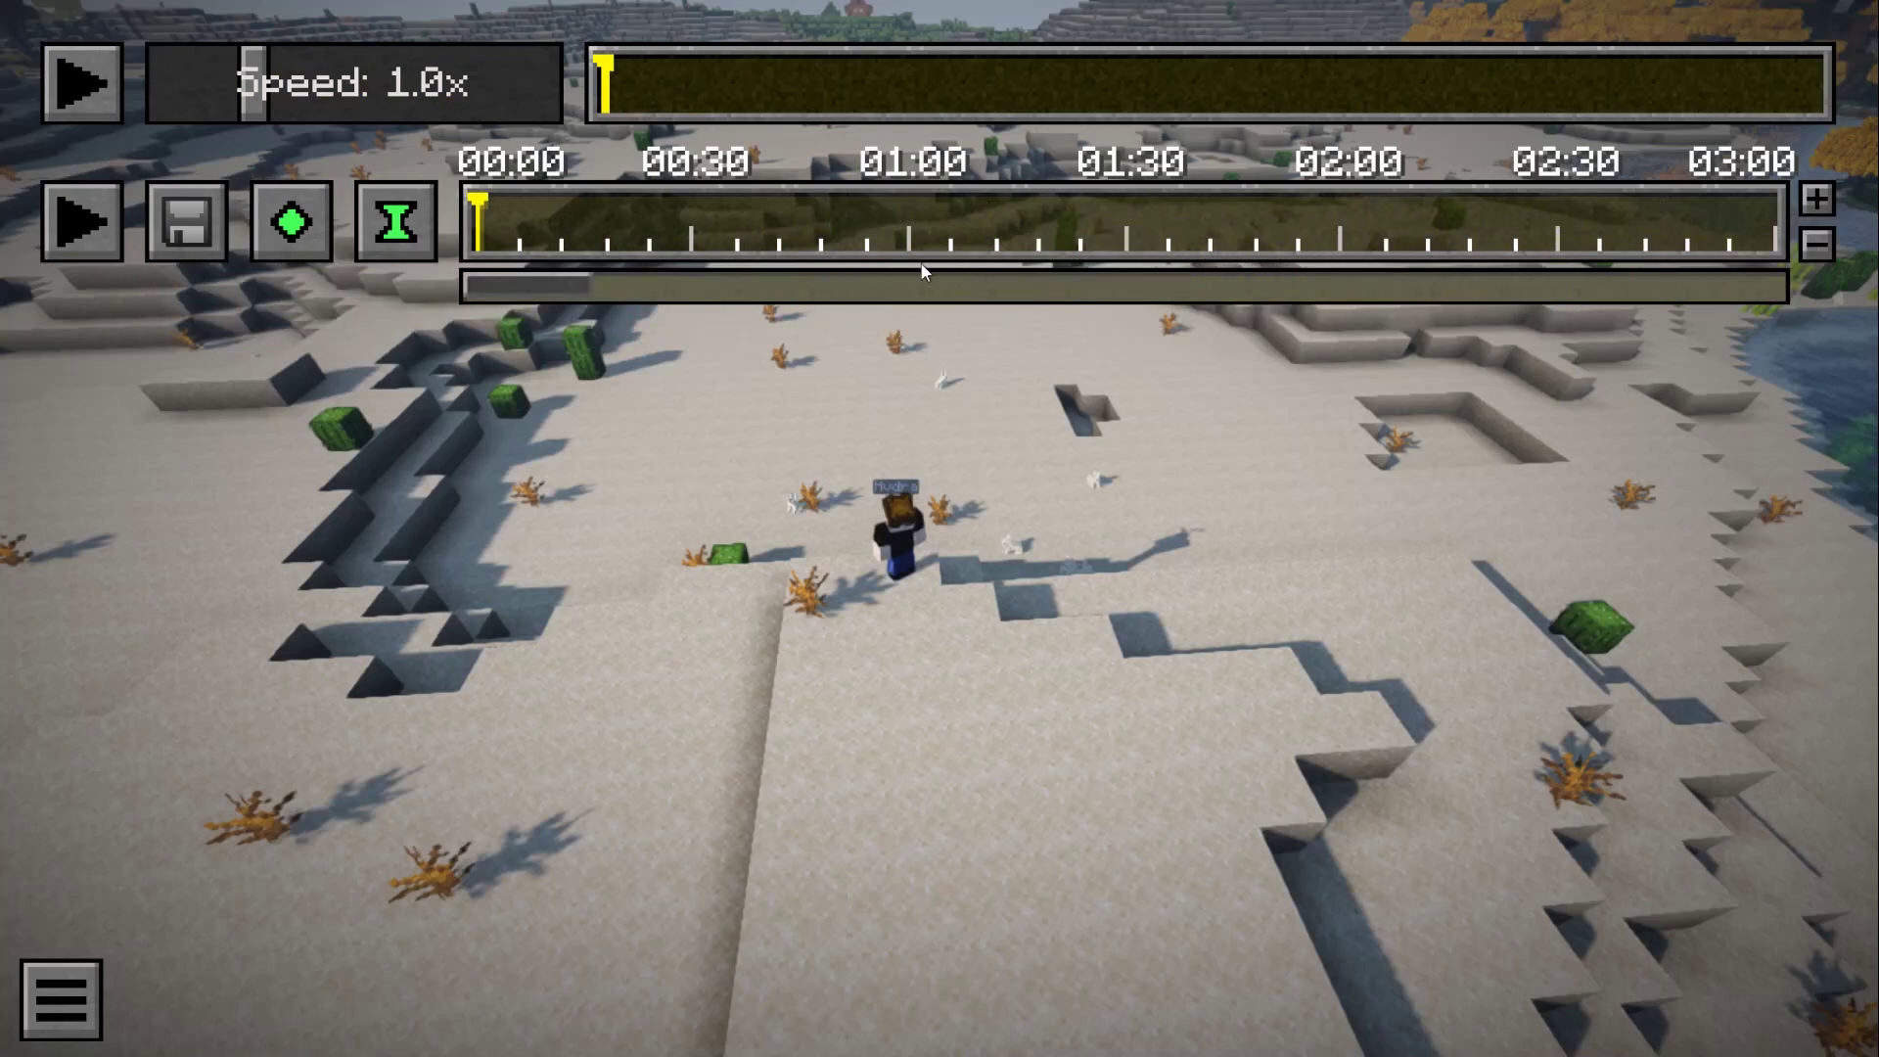
pyautogui.press('w')
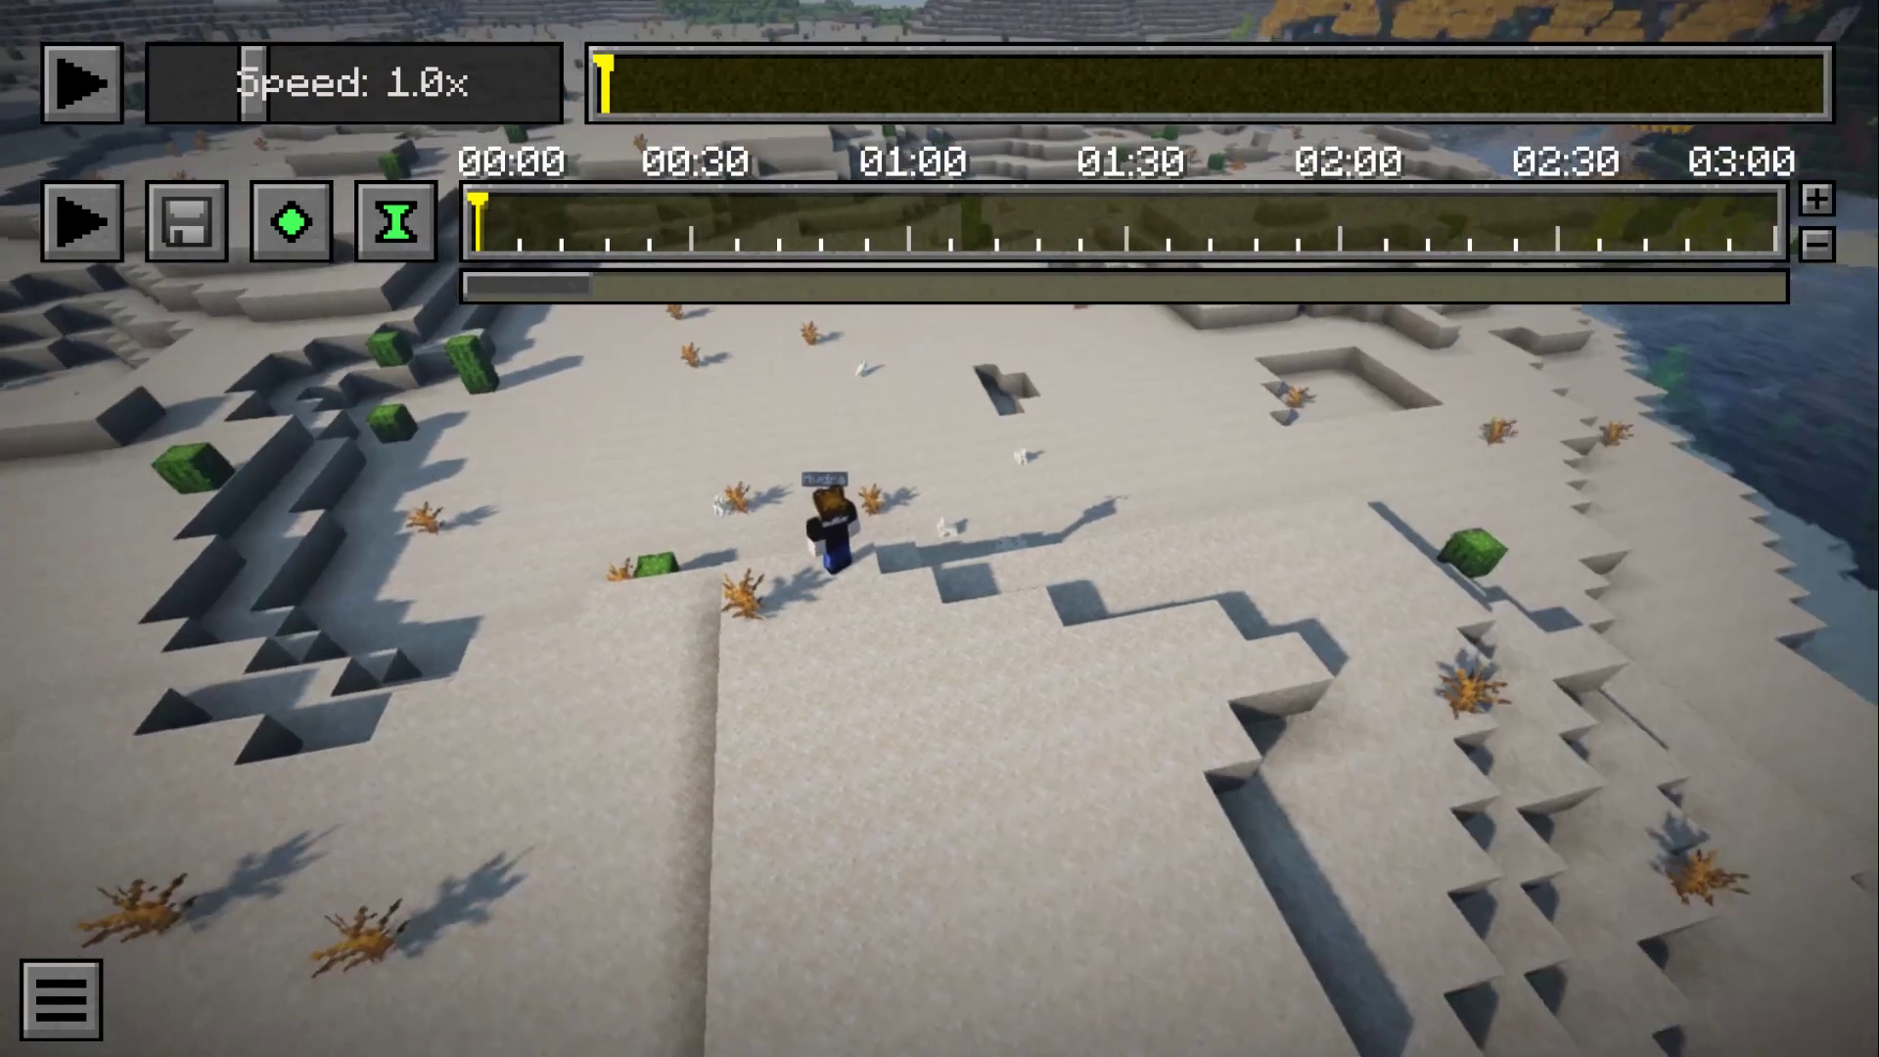
pyautogui.press('s')
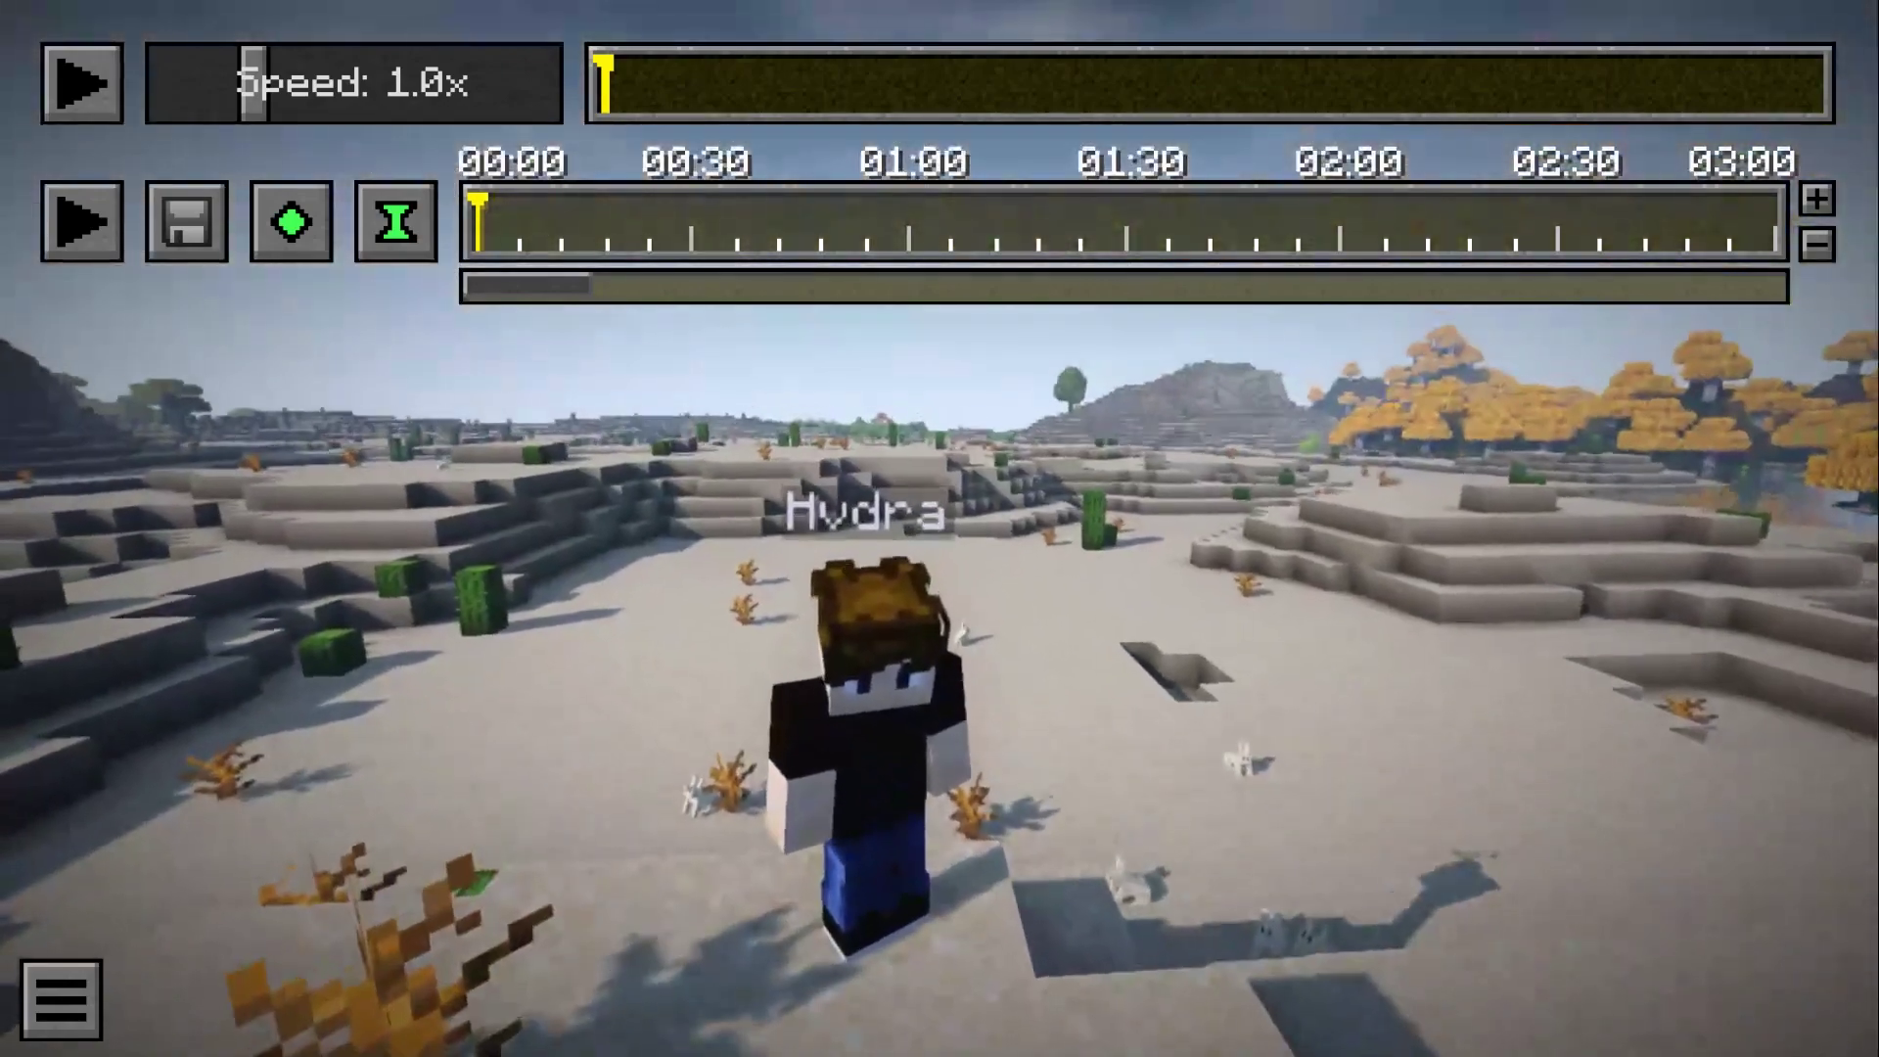
pyautogui.press('space')
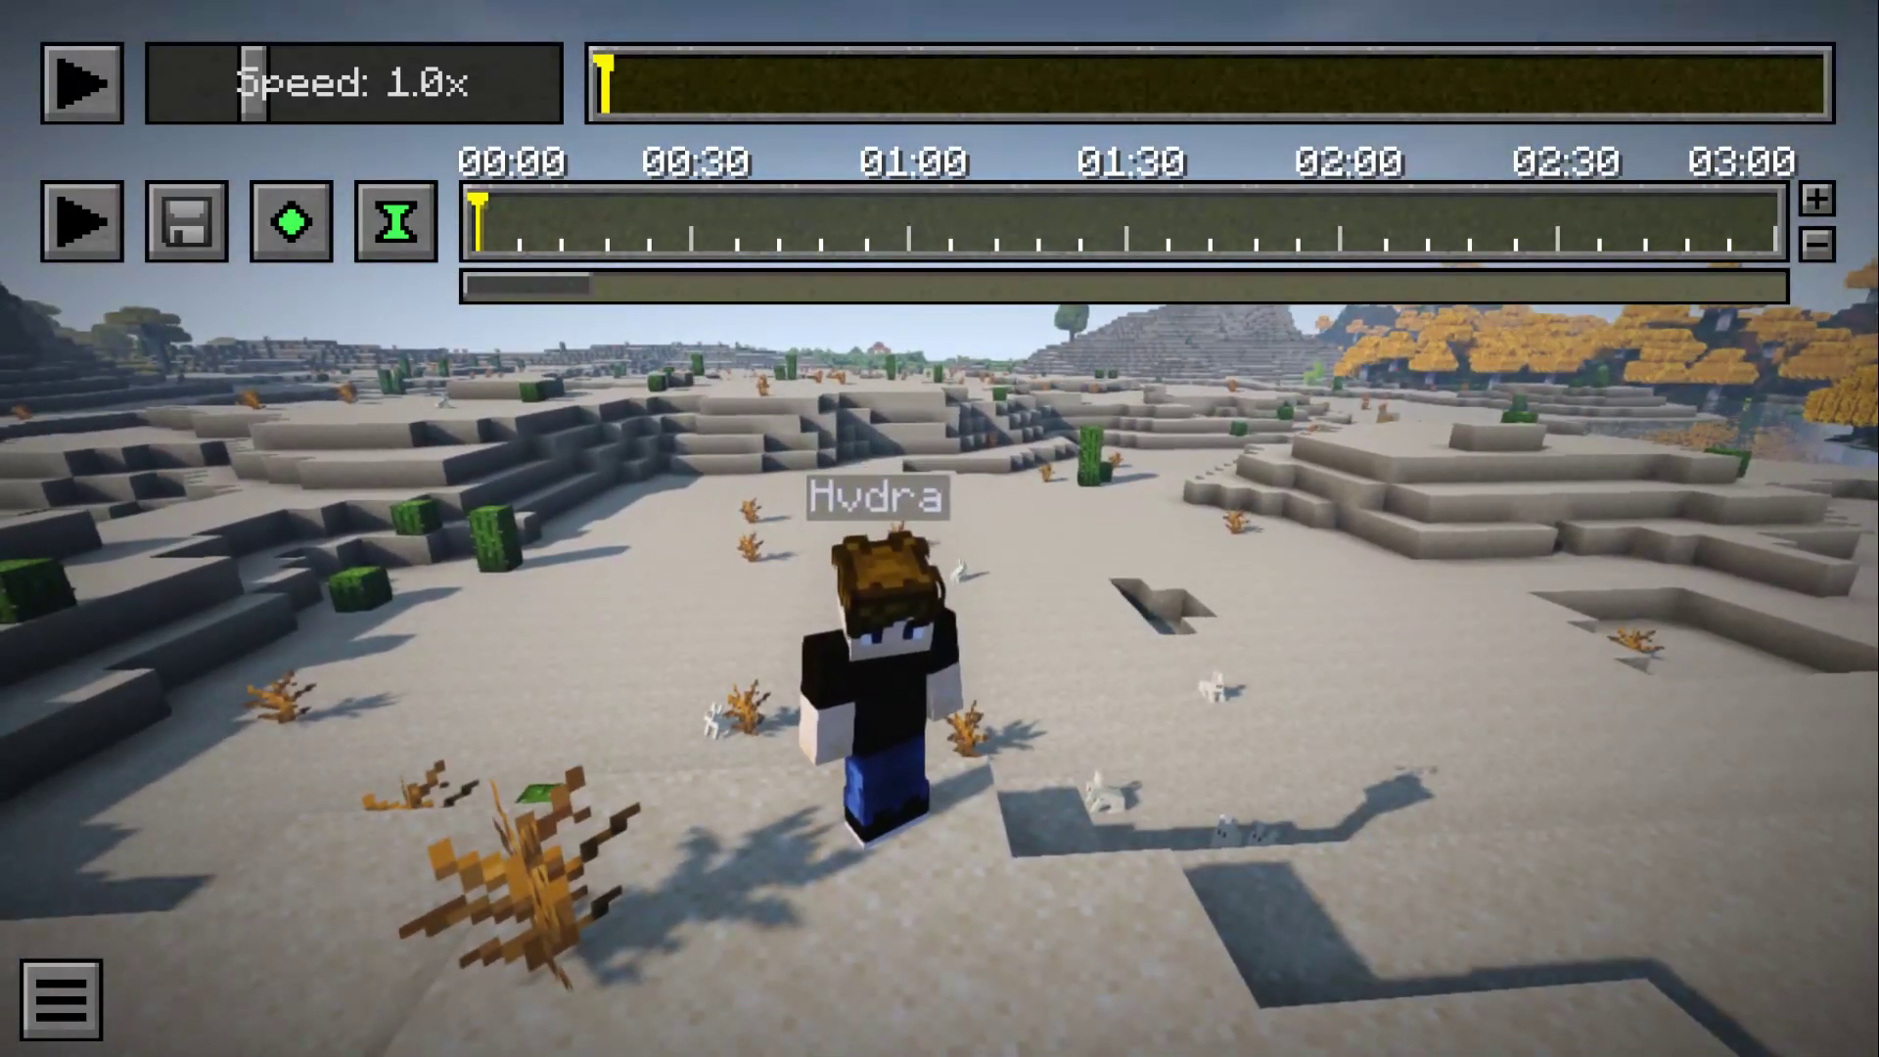
pyautogui.press('d')
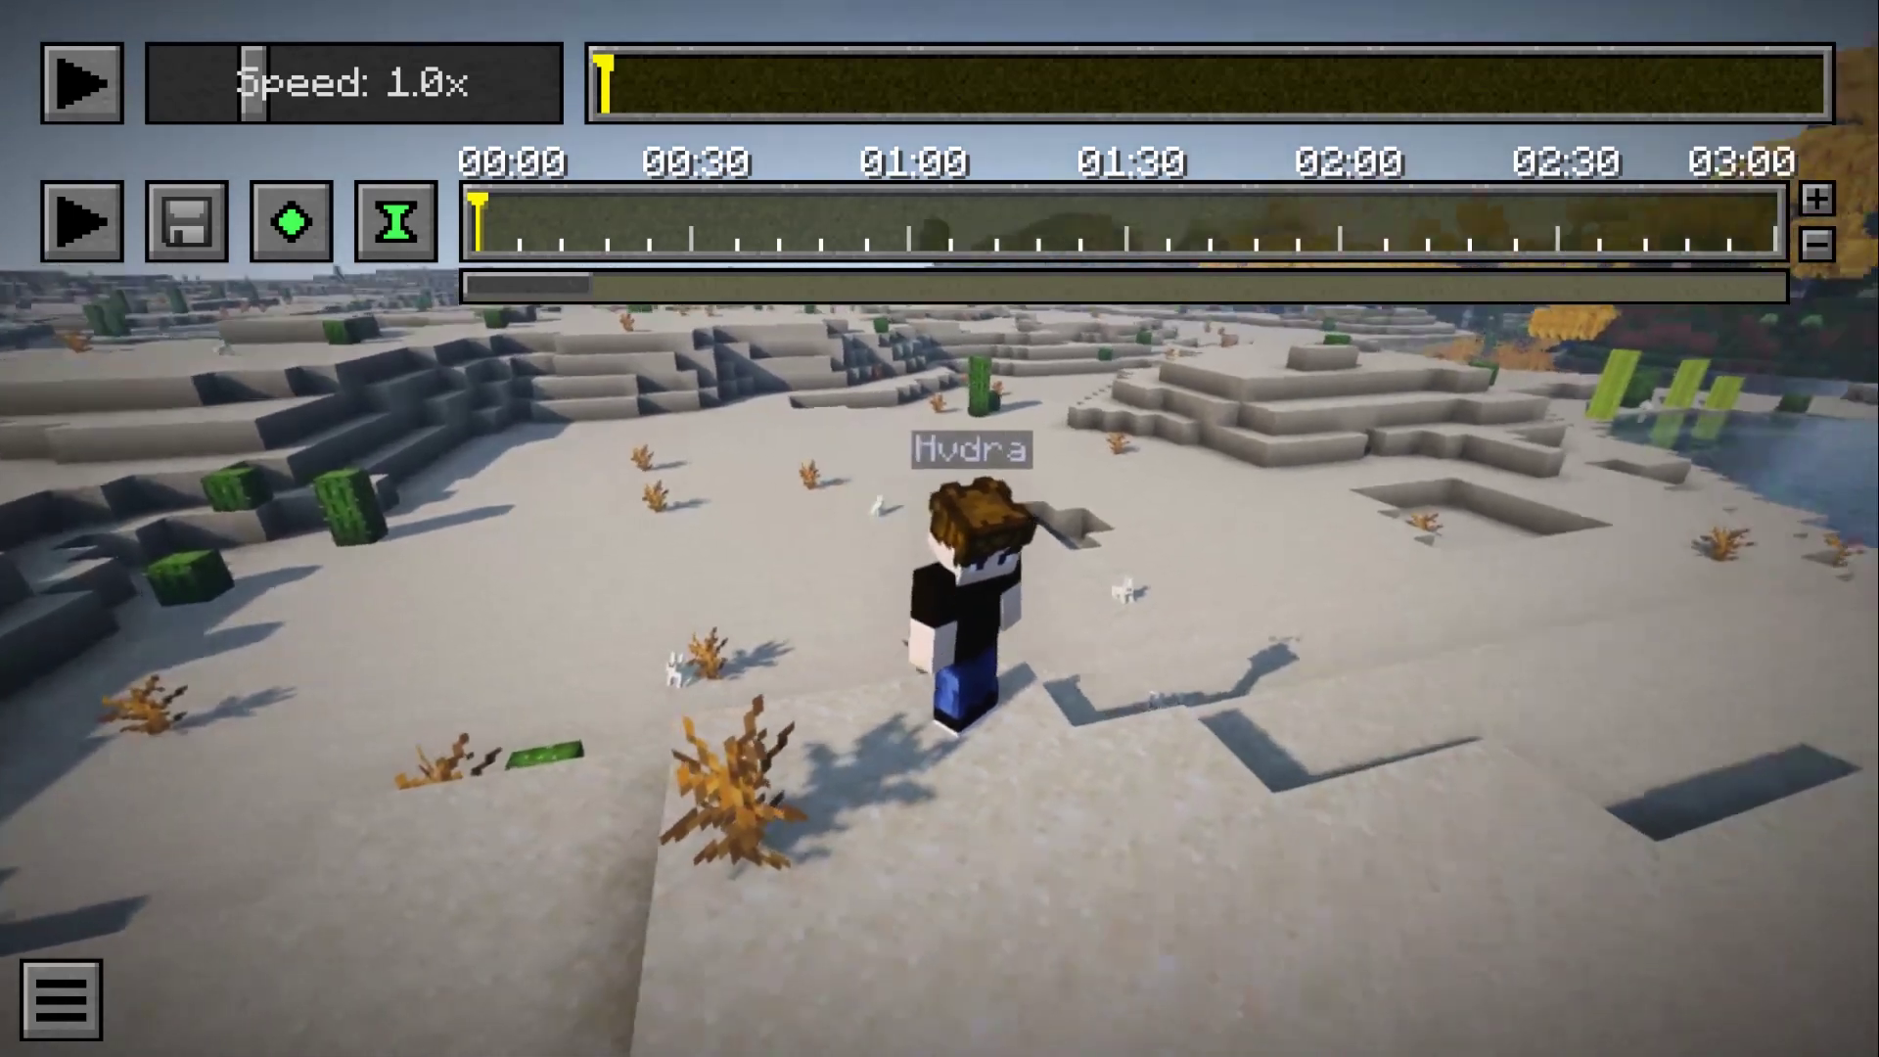
pyautogui.press('w')
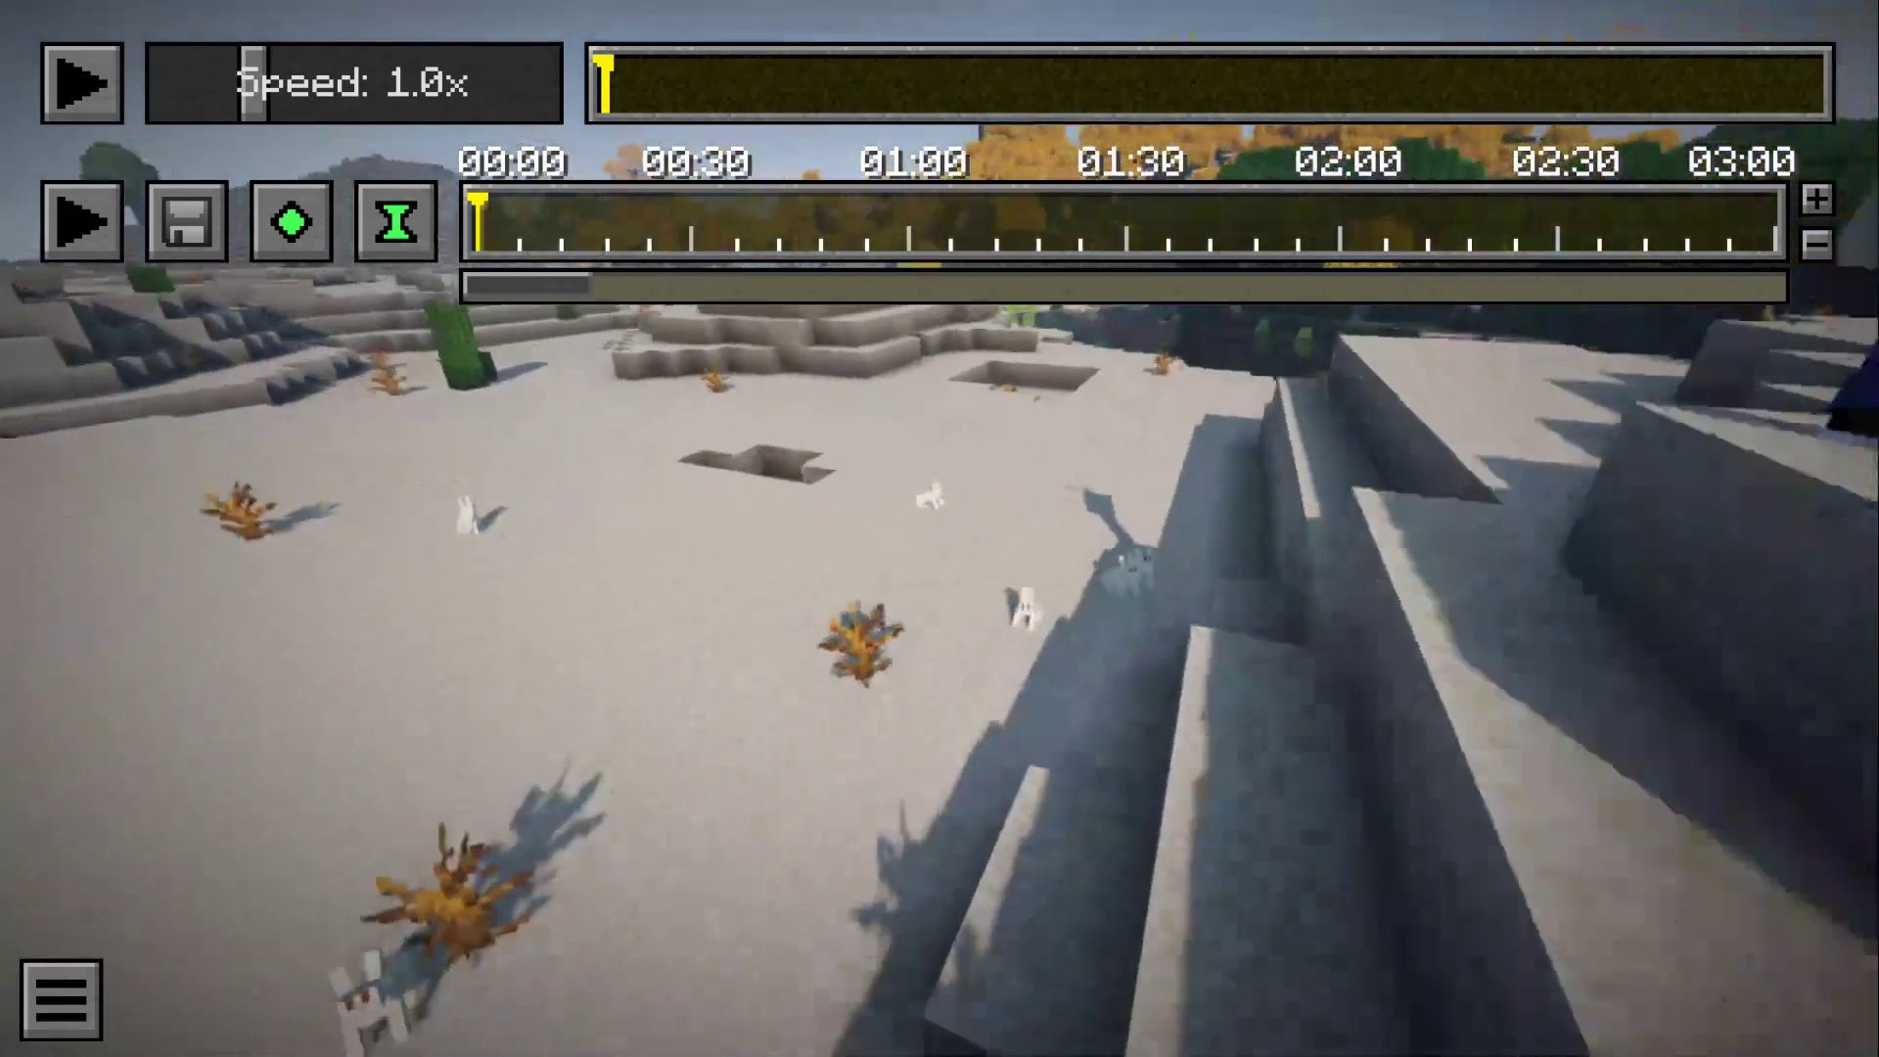
pyautogui.press('w')
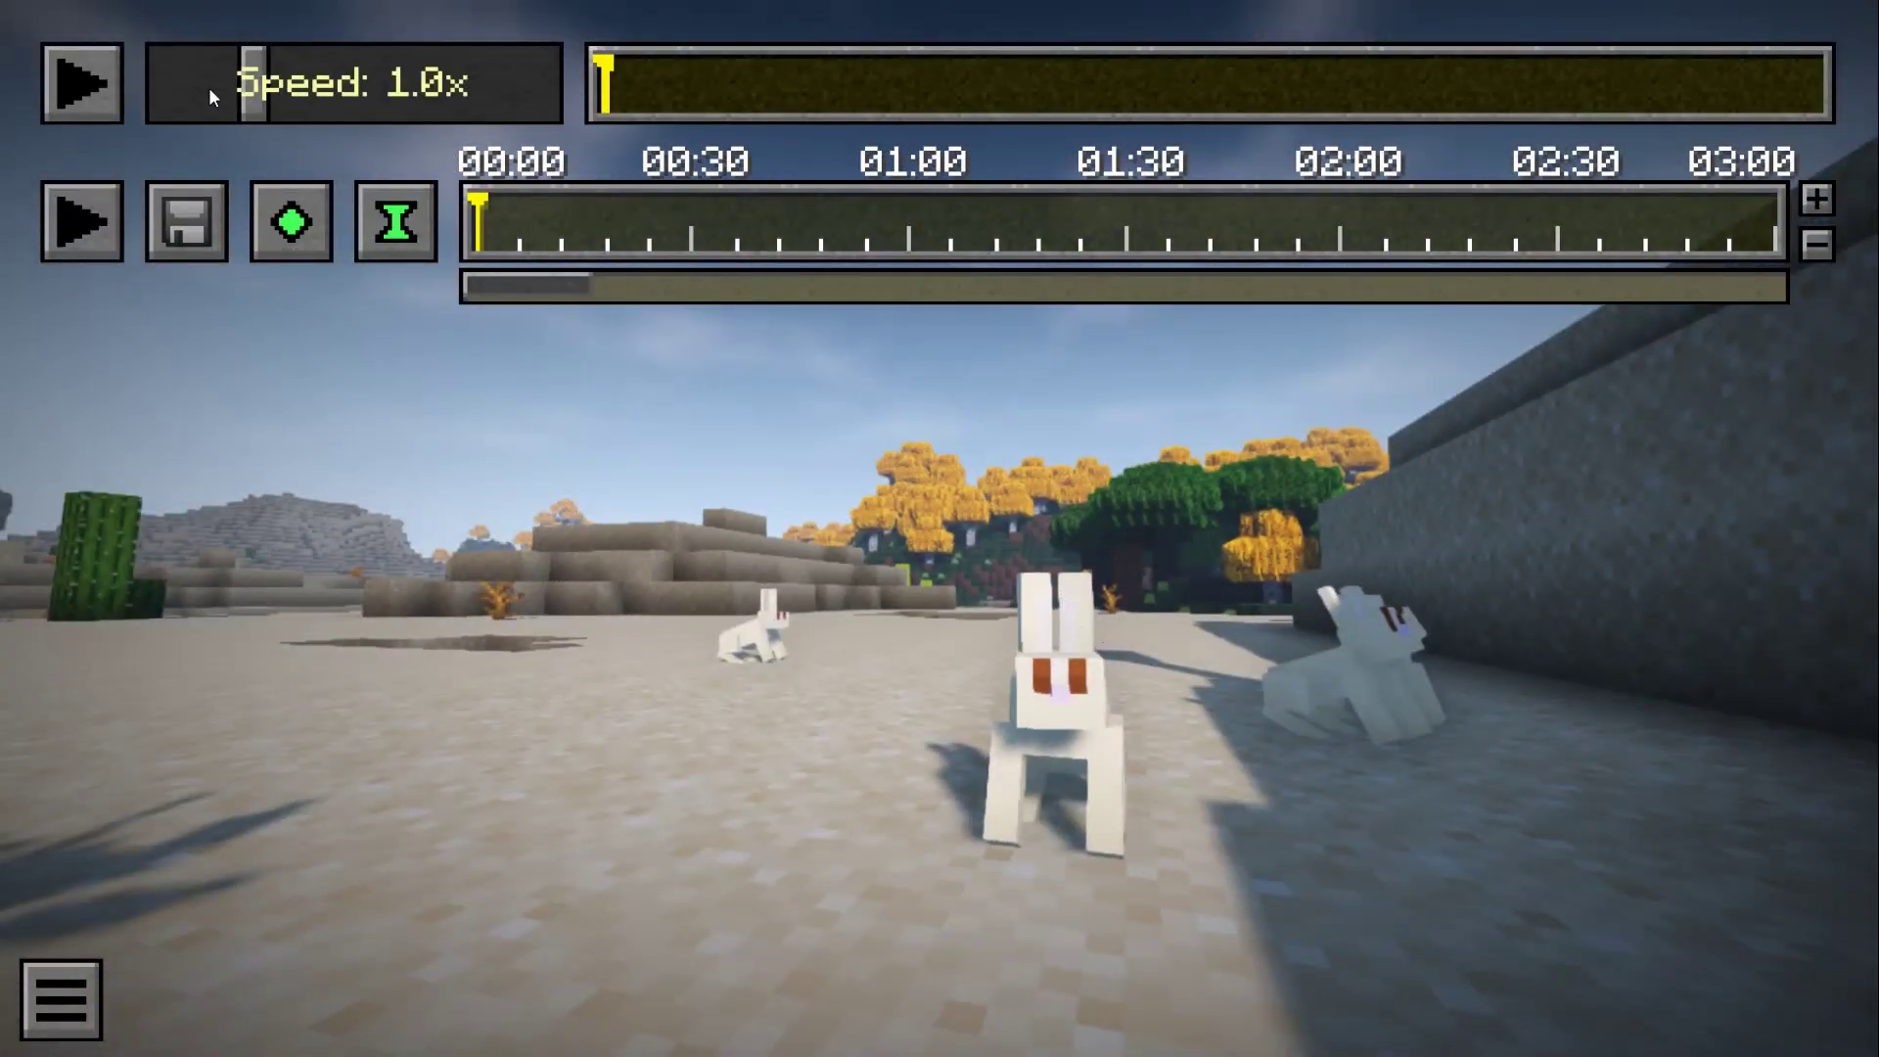
# - Set the replay speed to 0.3x and add time and position keyframes at 00:00 with the rabbits in view
pyautogui.press('s')
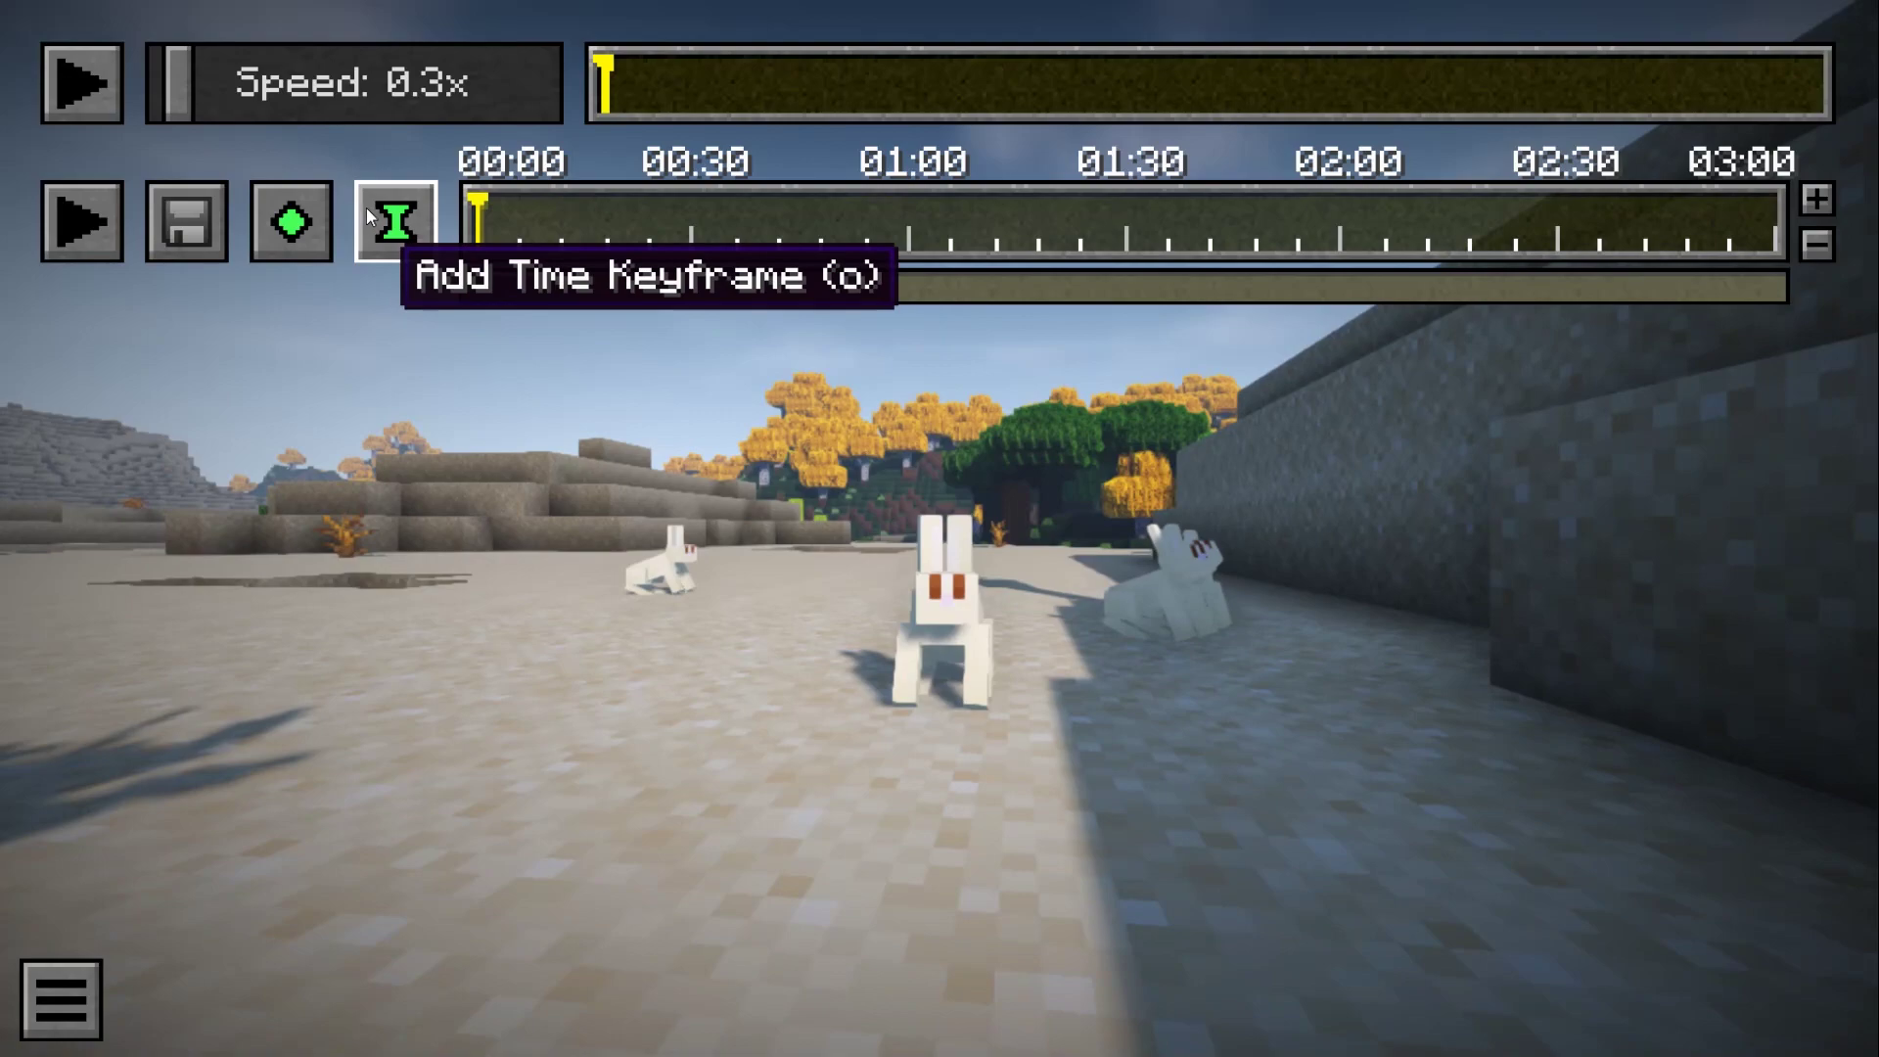
pyautogui.click(366, 208)
pyautogui.click(294, 223)
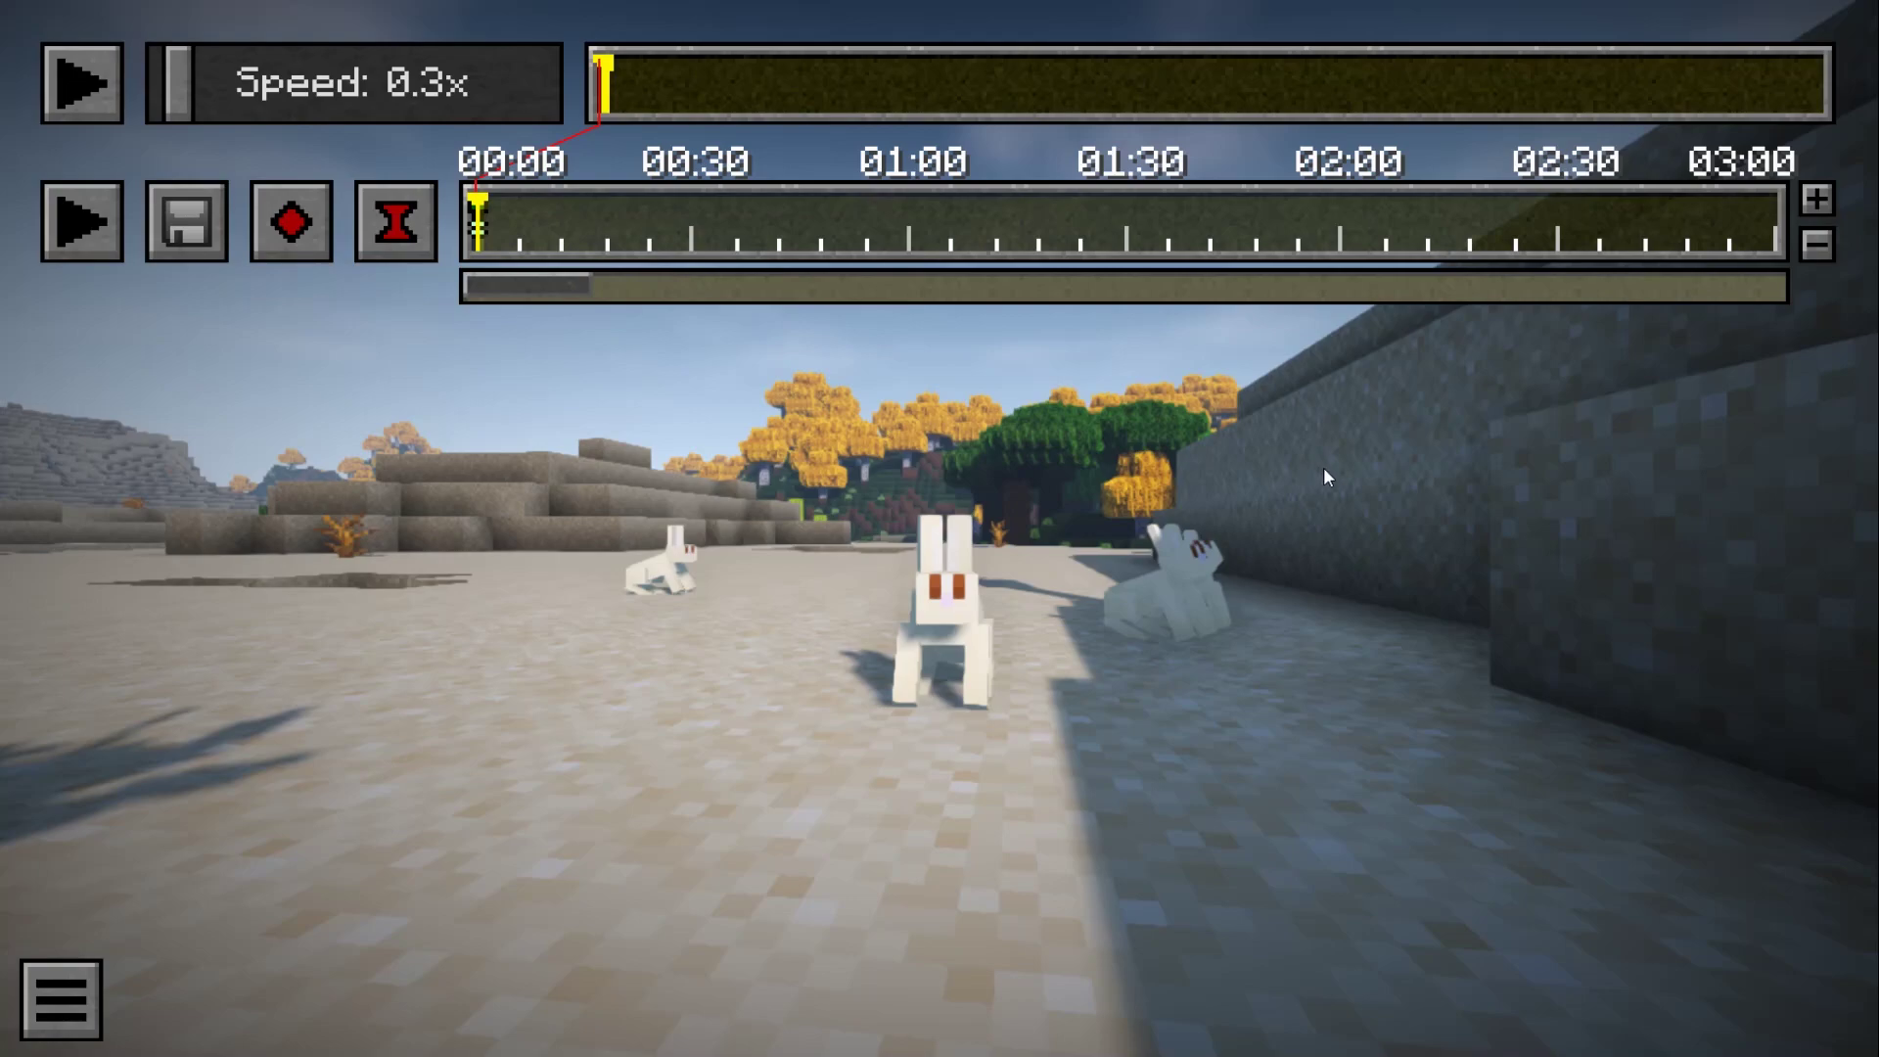
# - Play the replay briefly, pause it, and add time and position keyframes at 00:05 with the camera turned along the rabbits' path
pyautogui.click(102, 87)
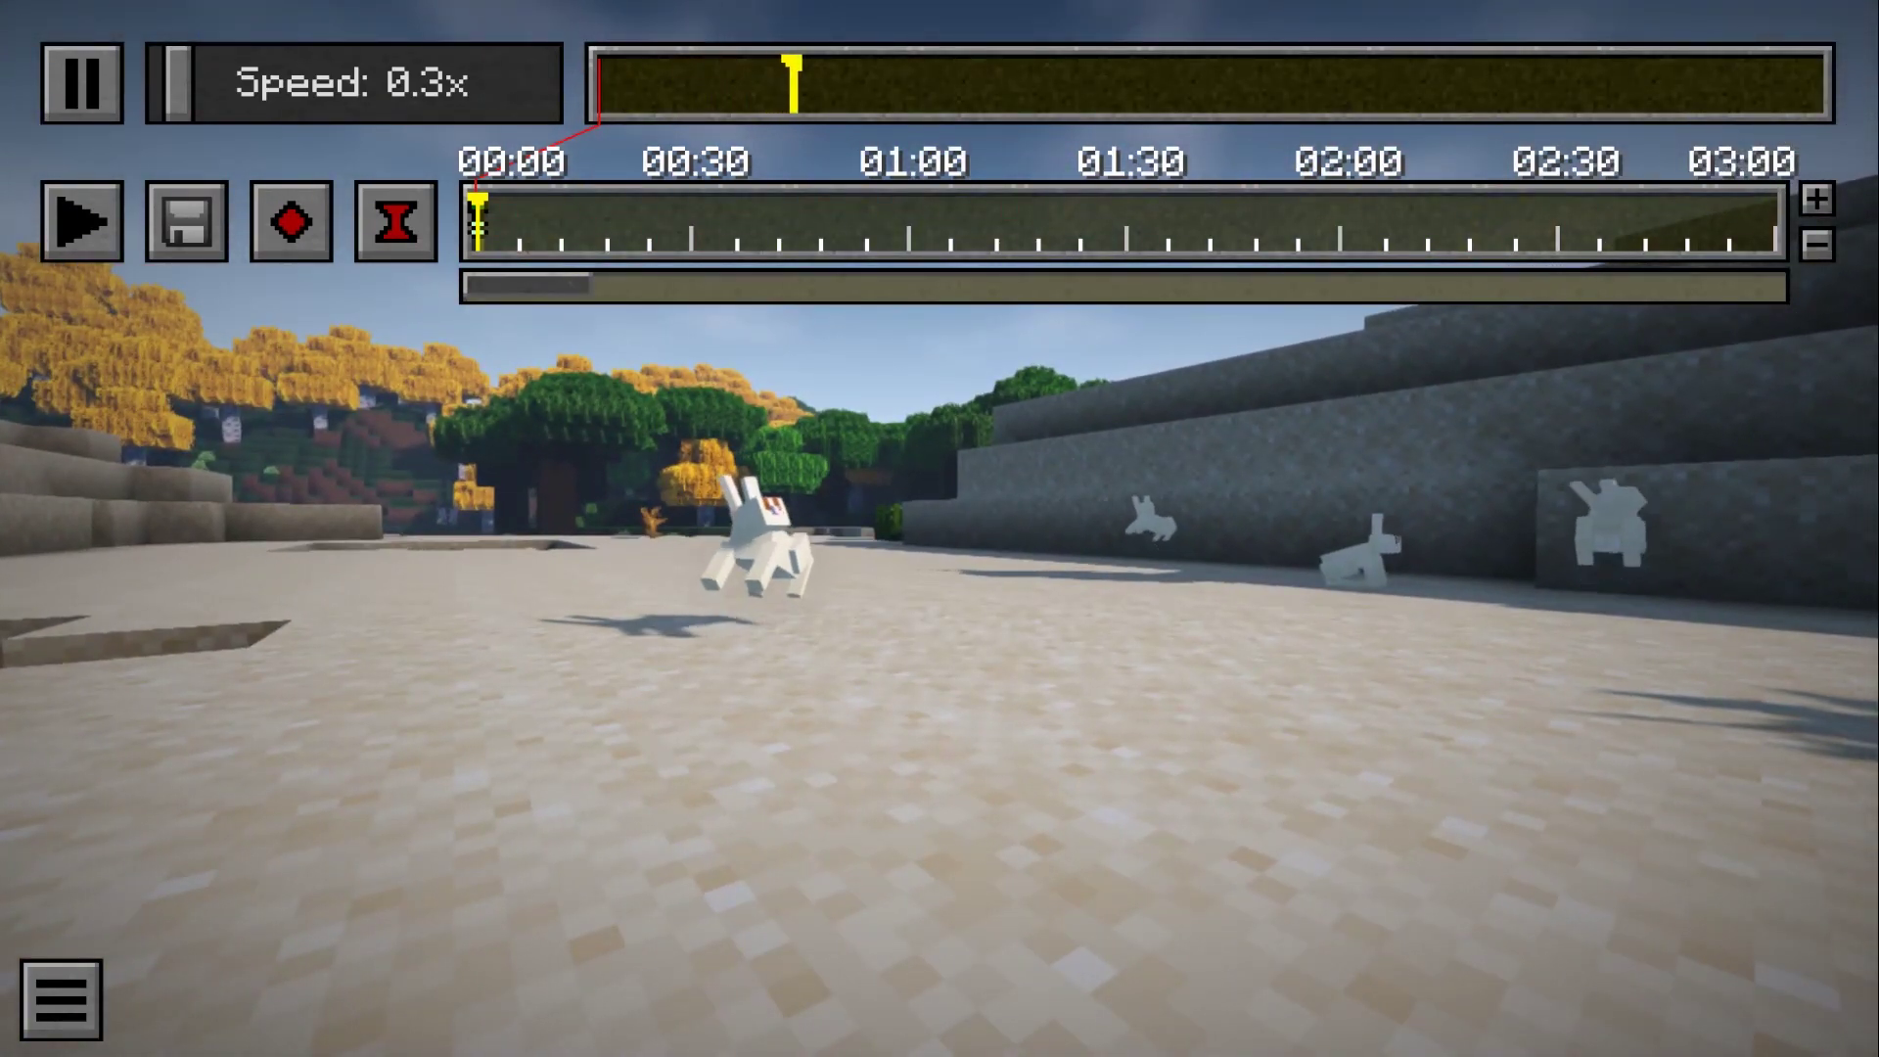
pyautogui.press('p')
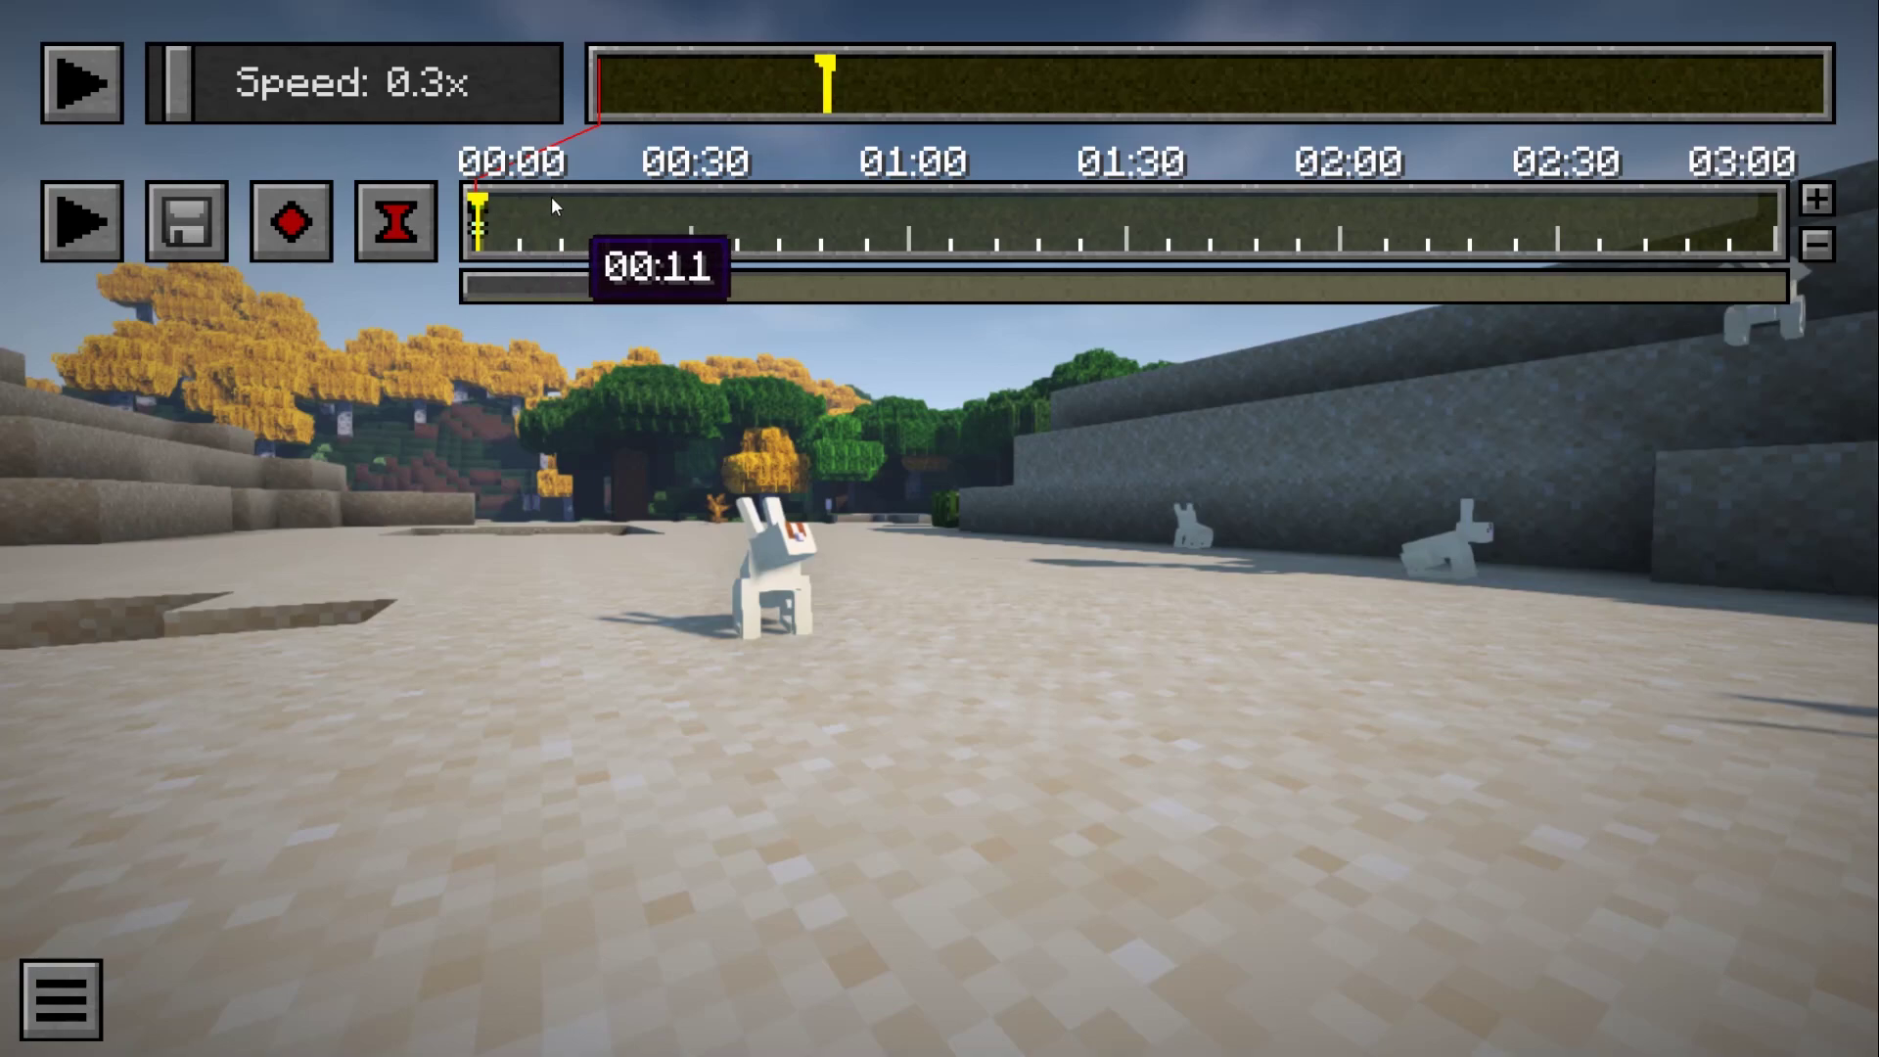
pyautogui.click(519, 203)
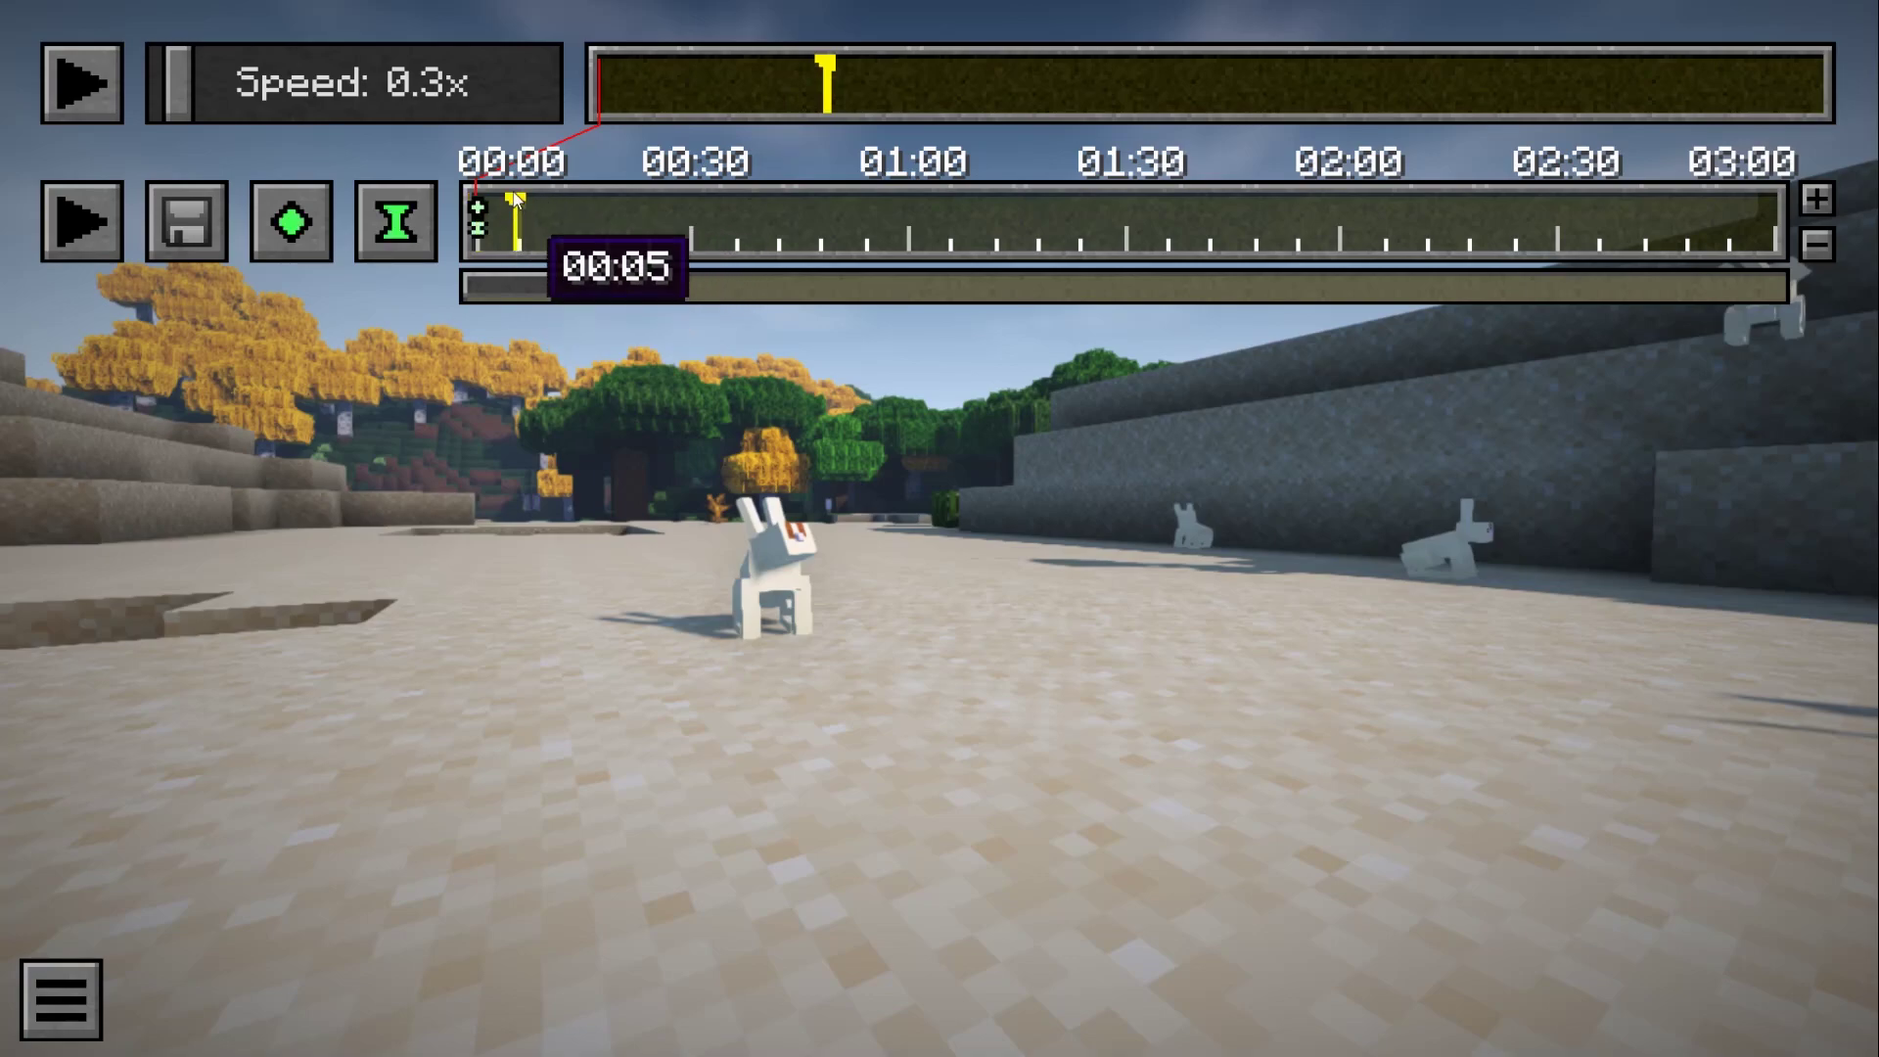
pyautogui.click(384, 228)
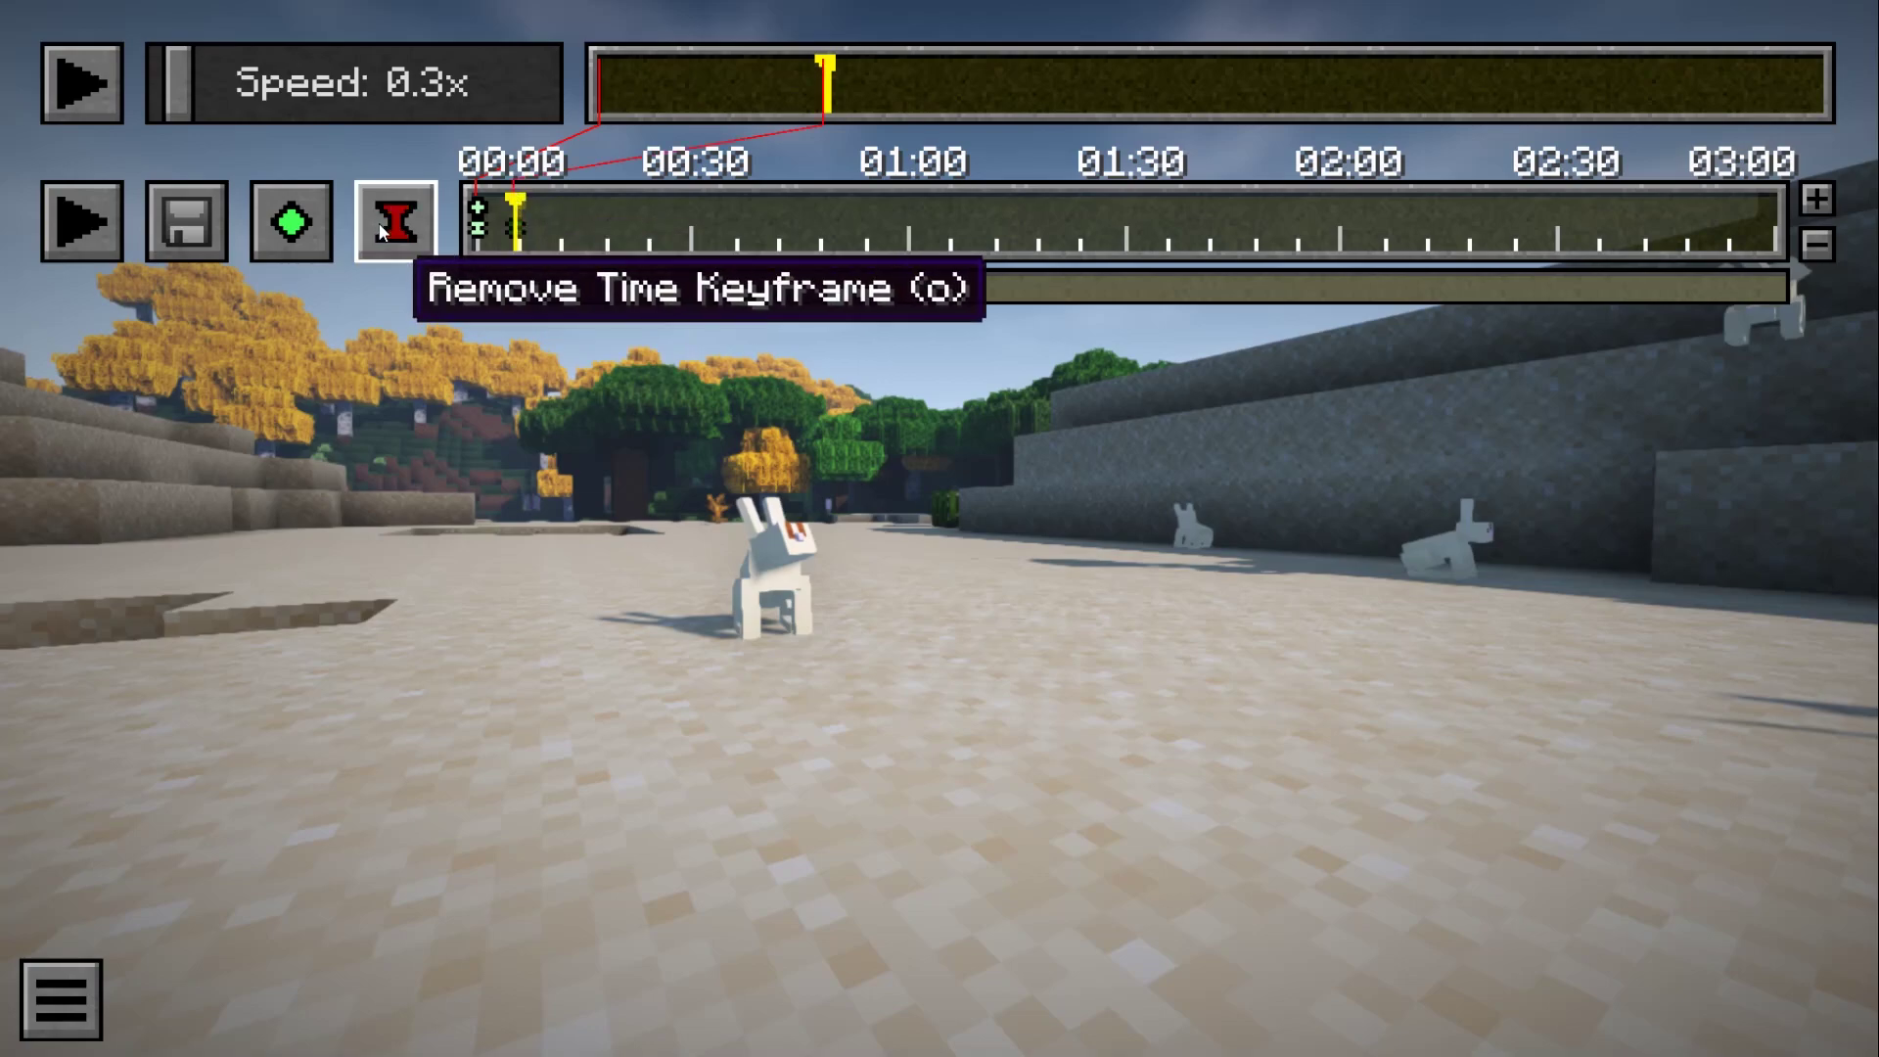
pyautogui.click(290, 222)
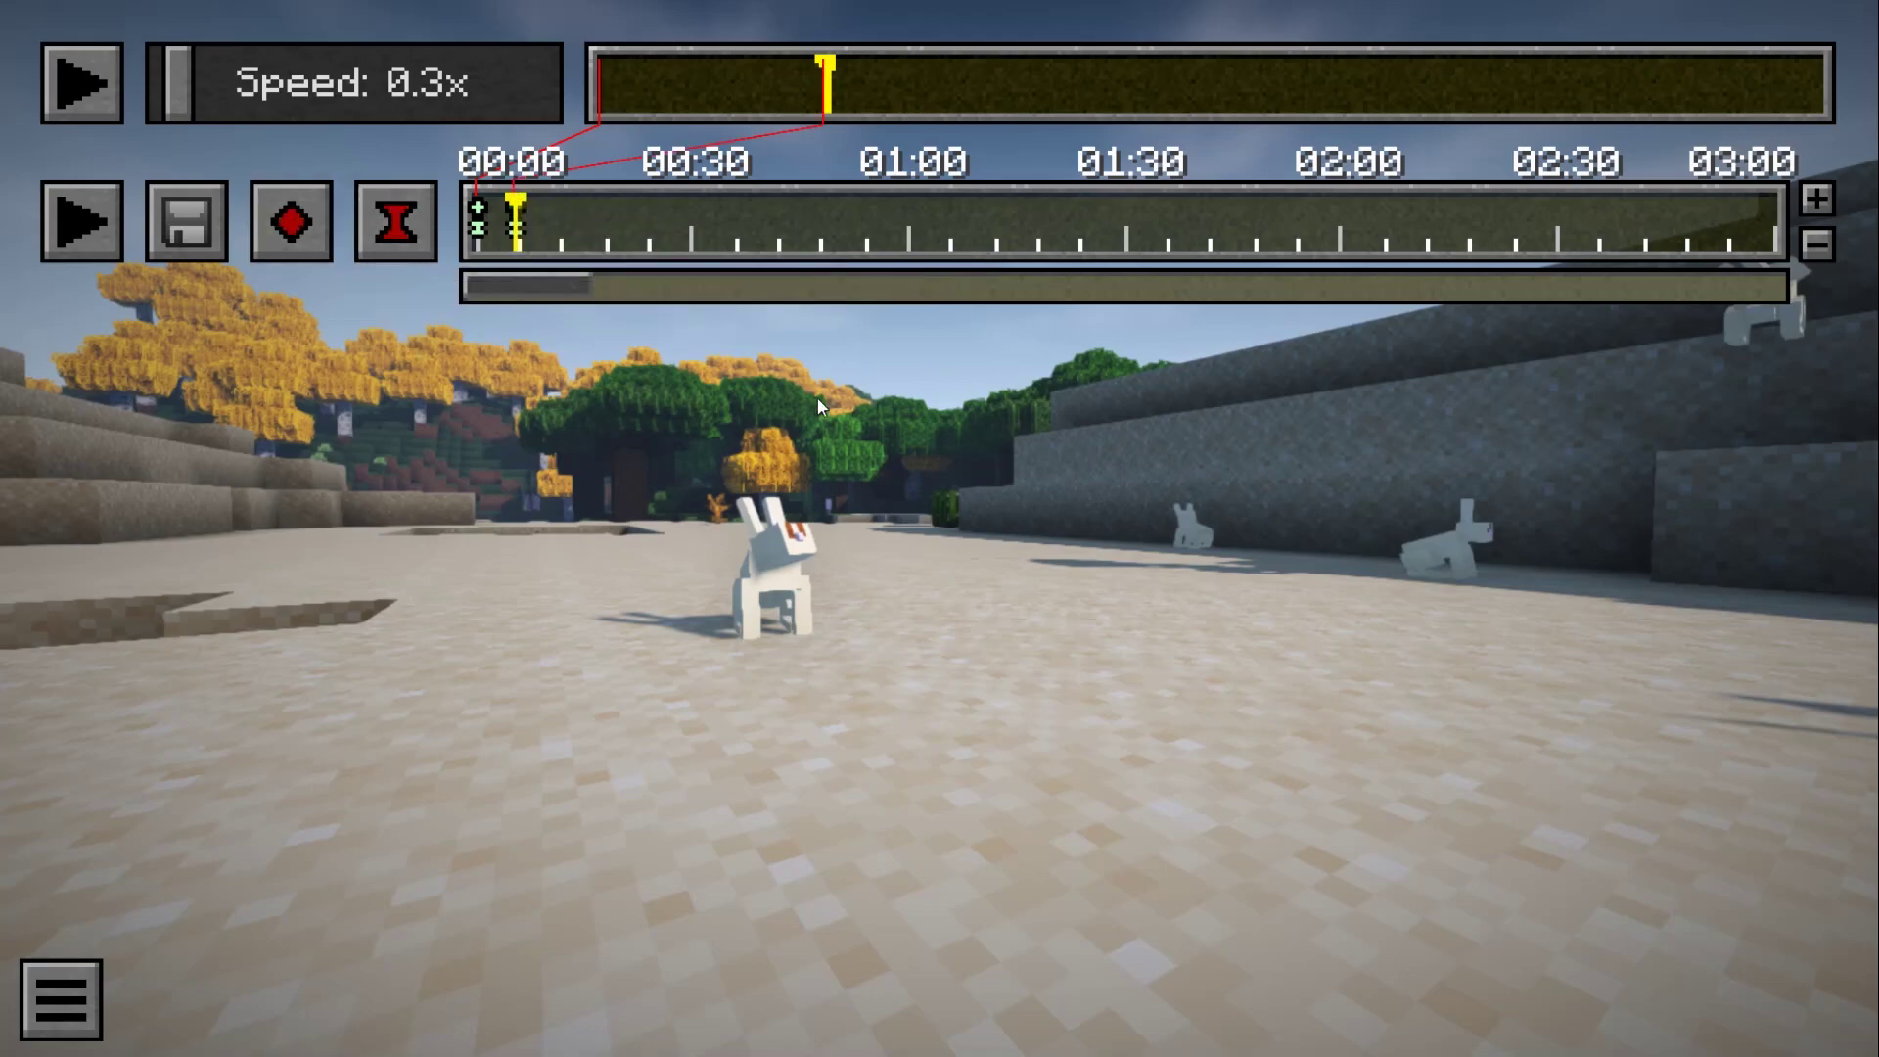
# - Play the replay to its end at 5.25x with an elevated desert view, and add time and position keyframes at 00:15
pyautogui.press('p')
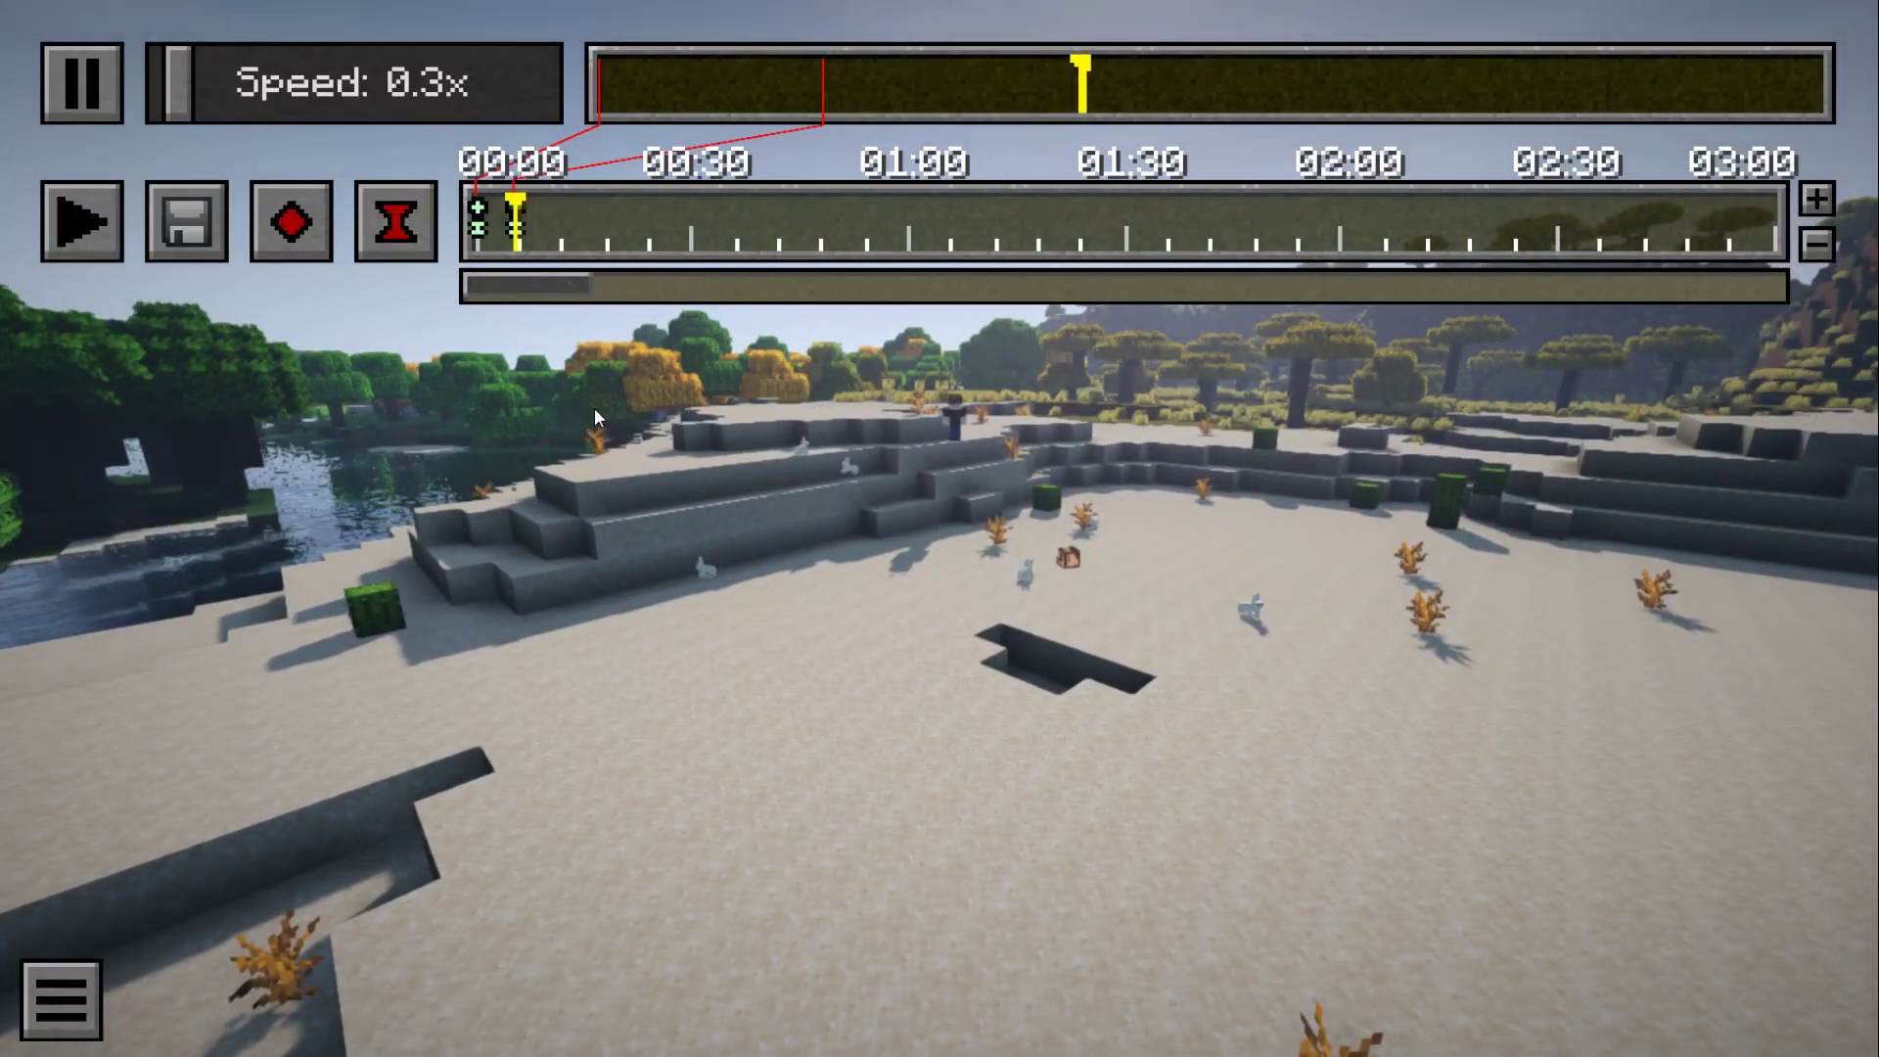
pyautogui.moveTo(177, 83); pyautogui.dragTo(428, 82)
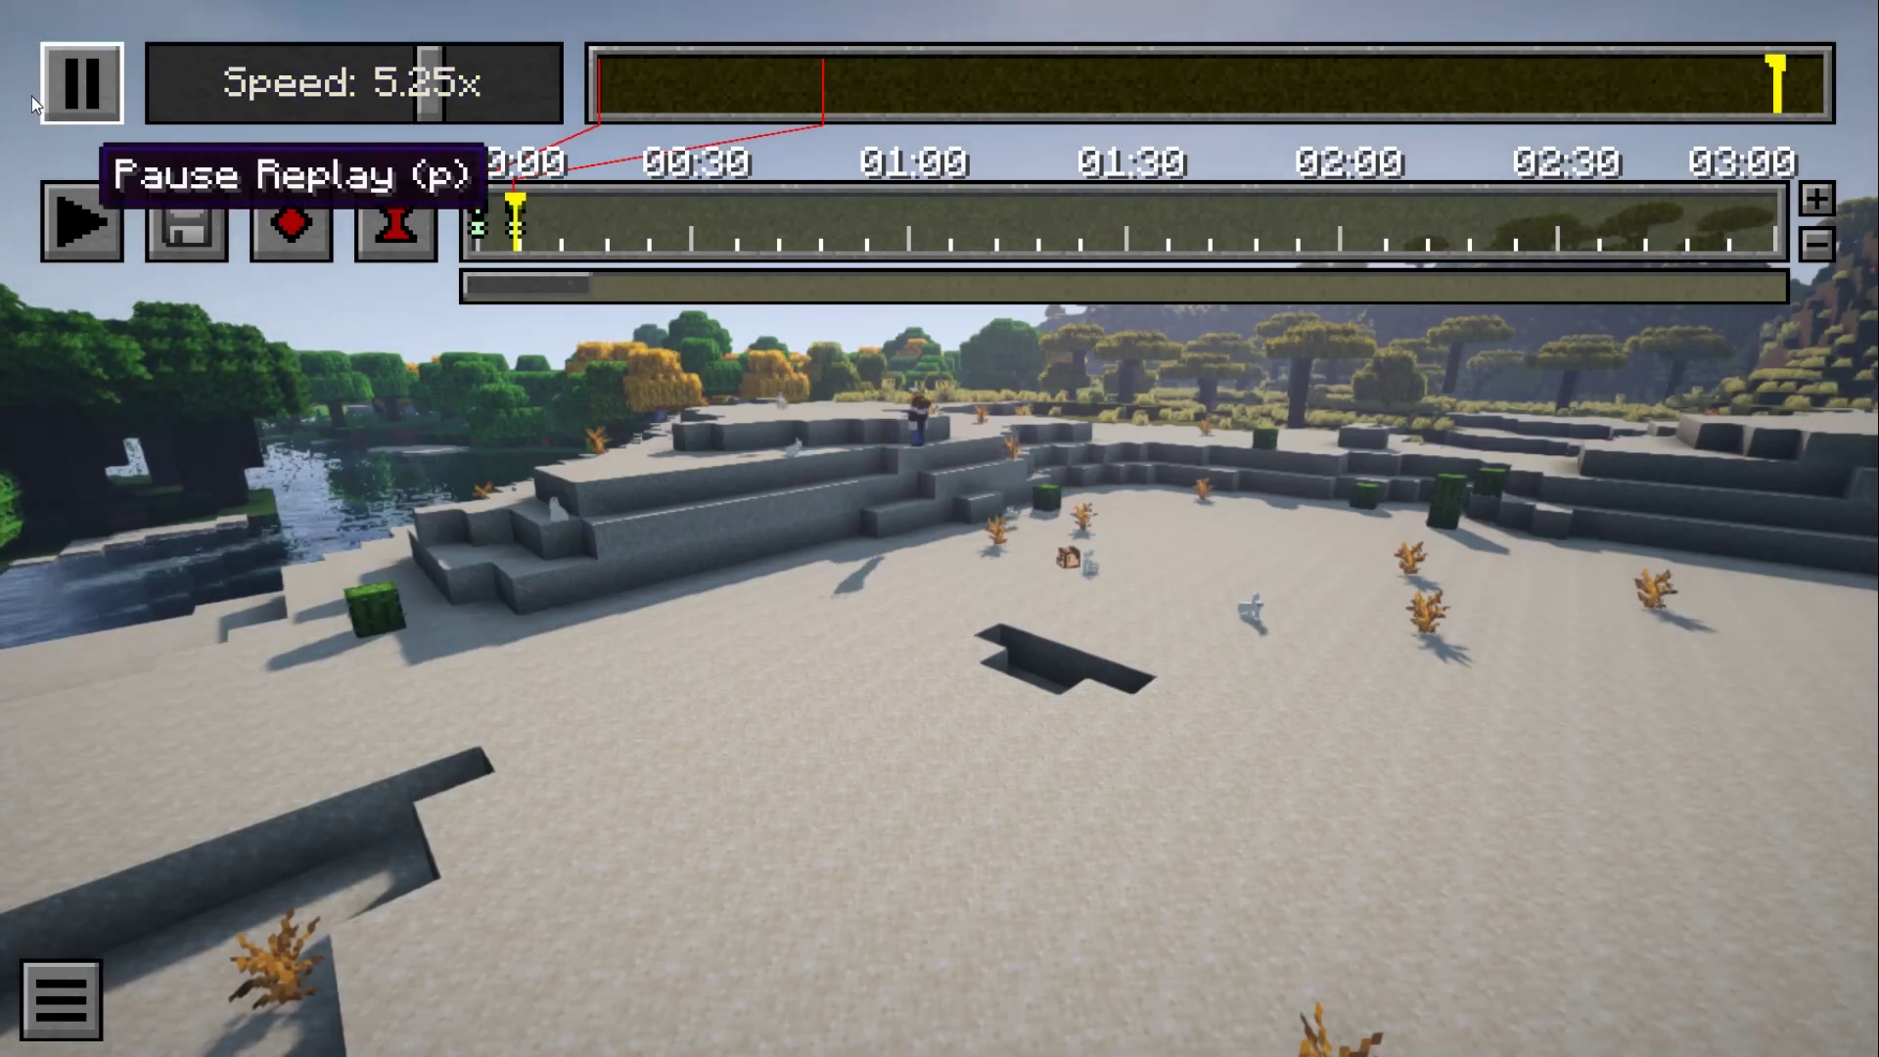
pyautogui.click(56, 94)
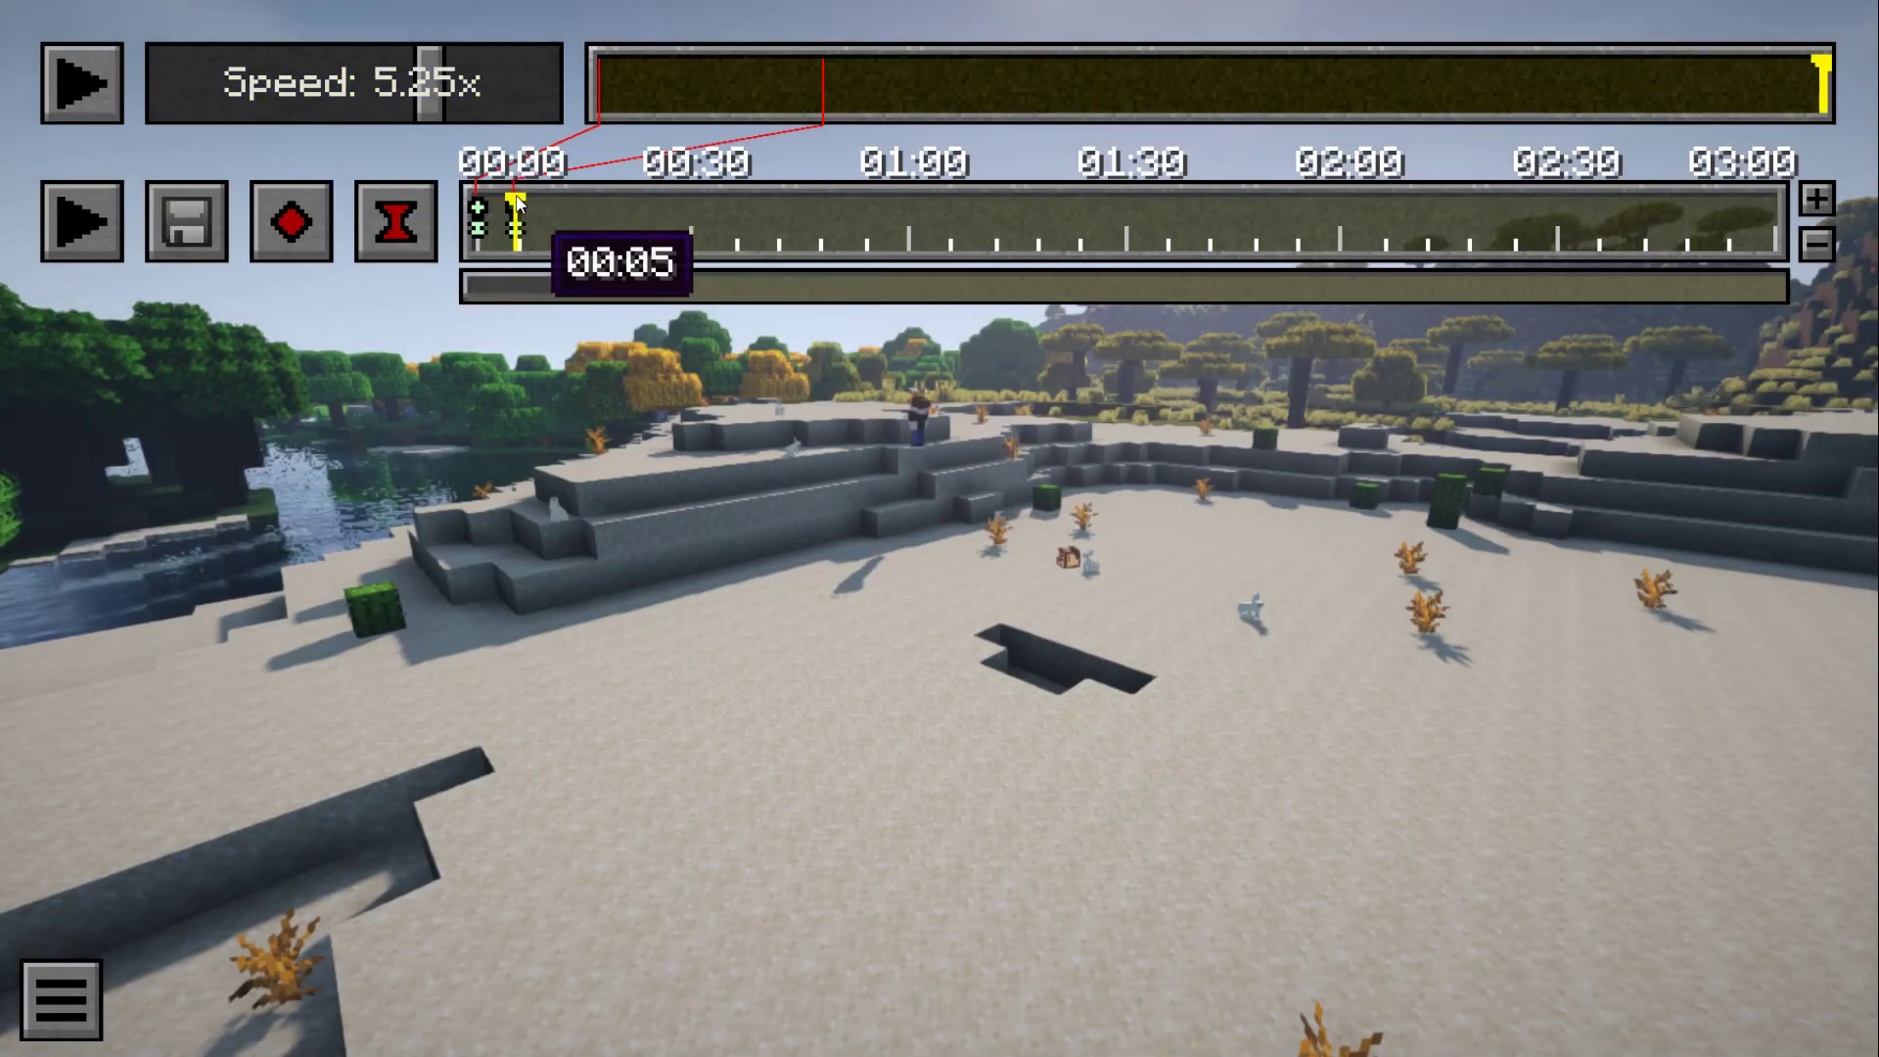
pyautogui.moveTo(554, 200); pyautogui.dragTo(565, 200)
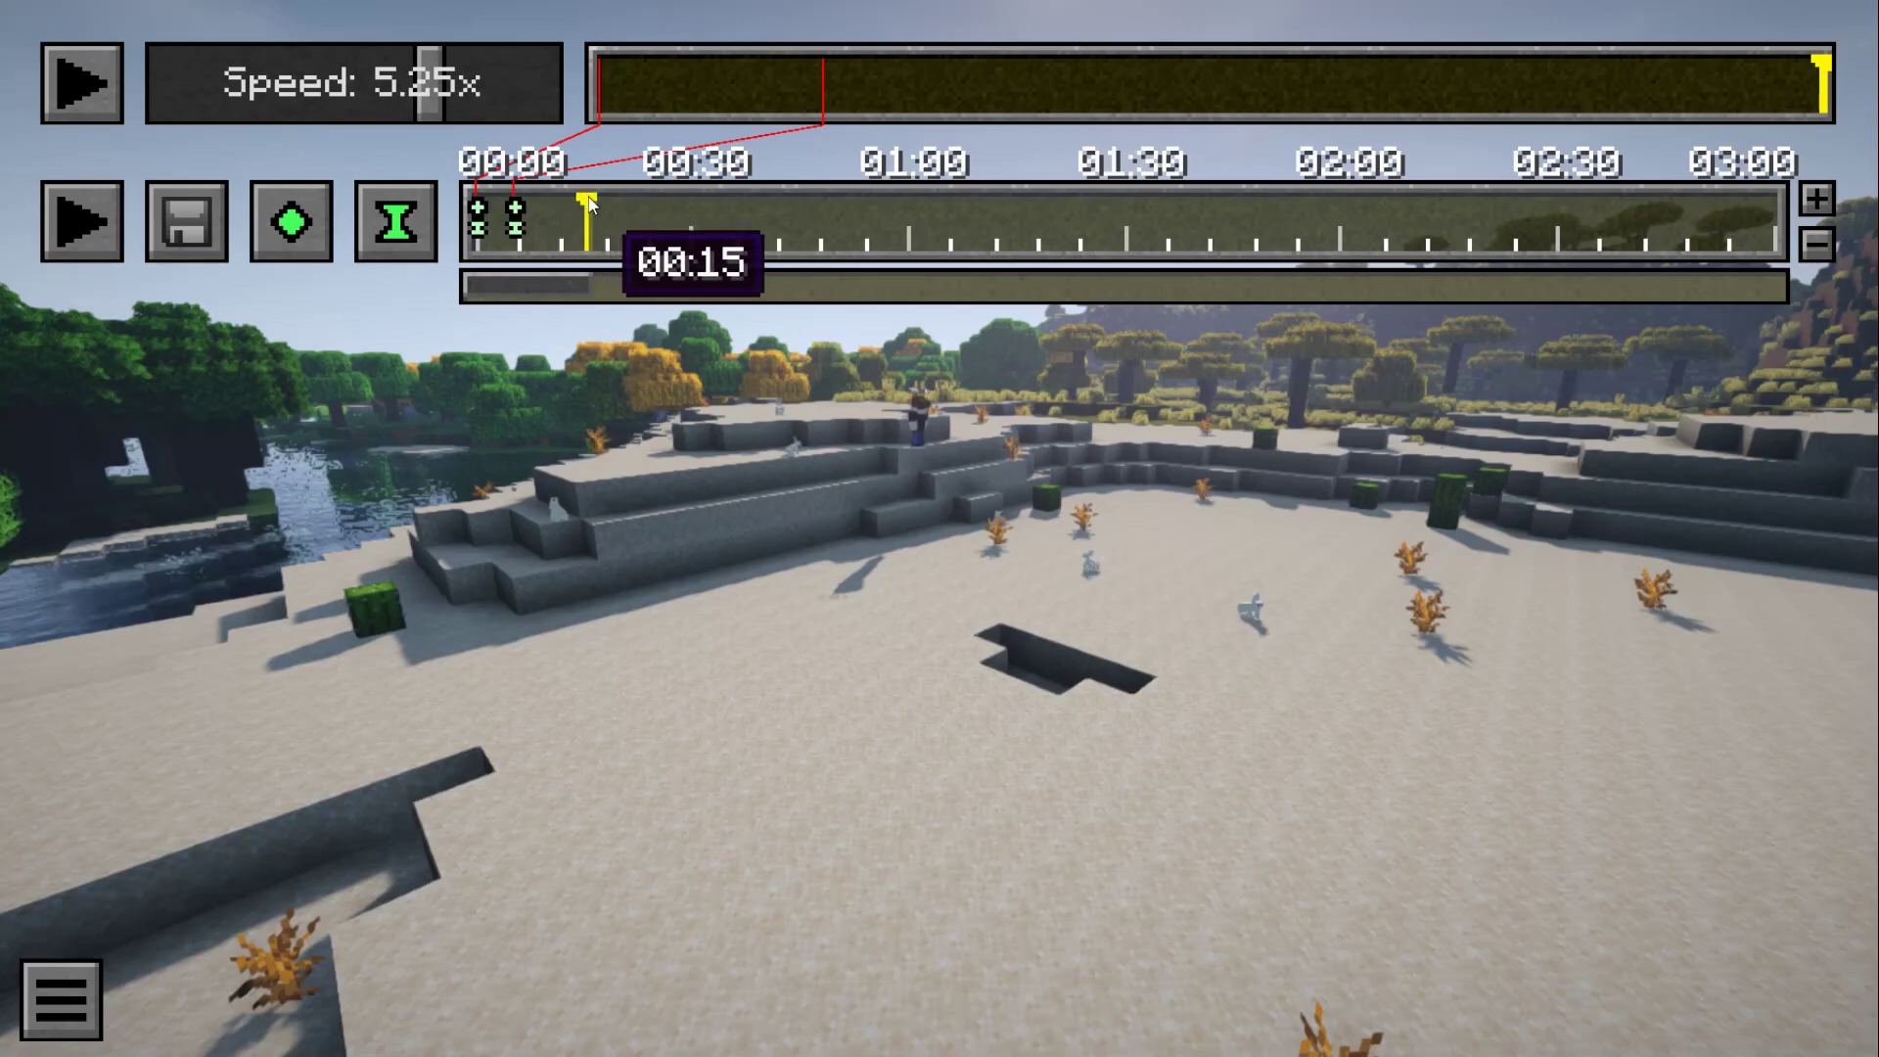
pyautogui.click(395, 221)
pyautogui.click(291, 221)
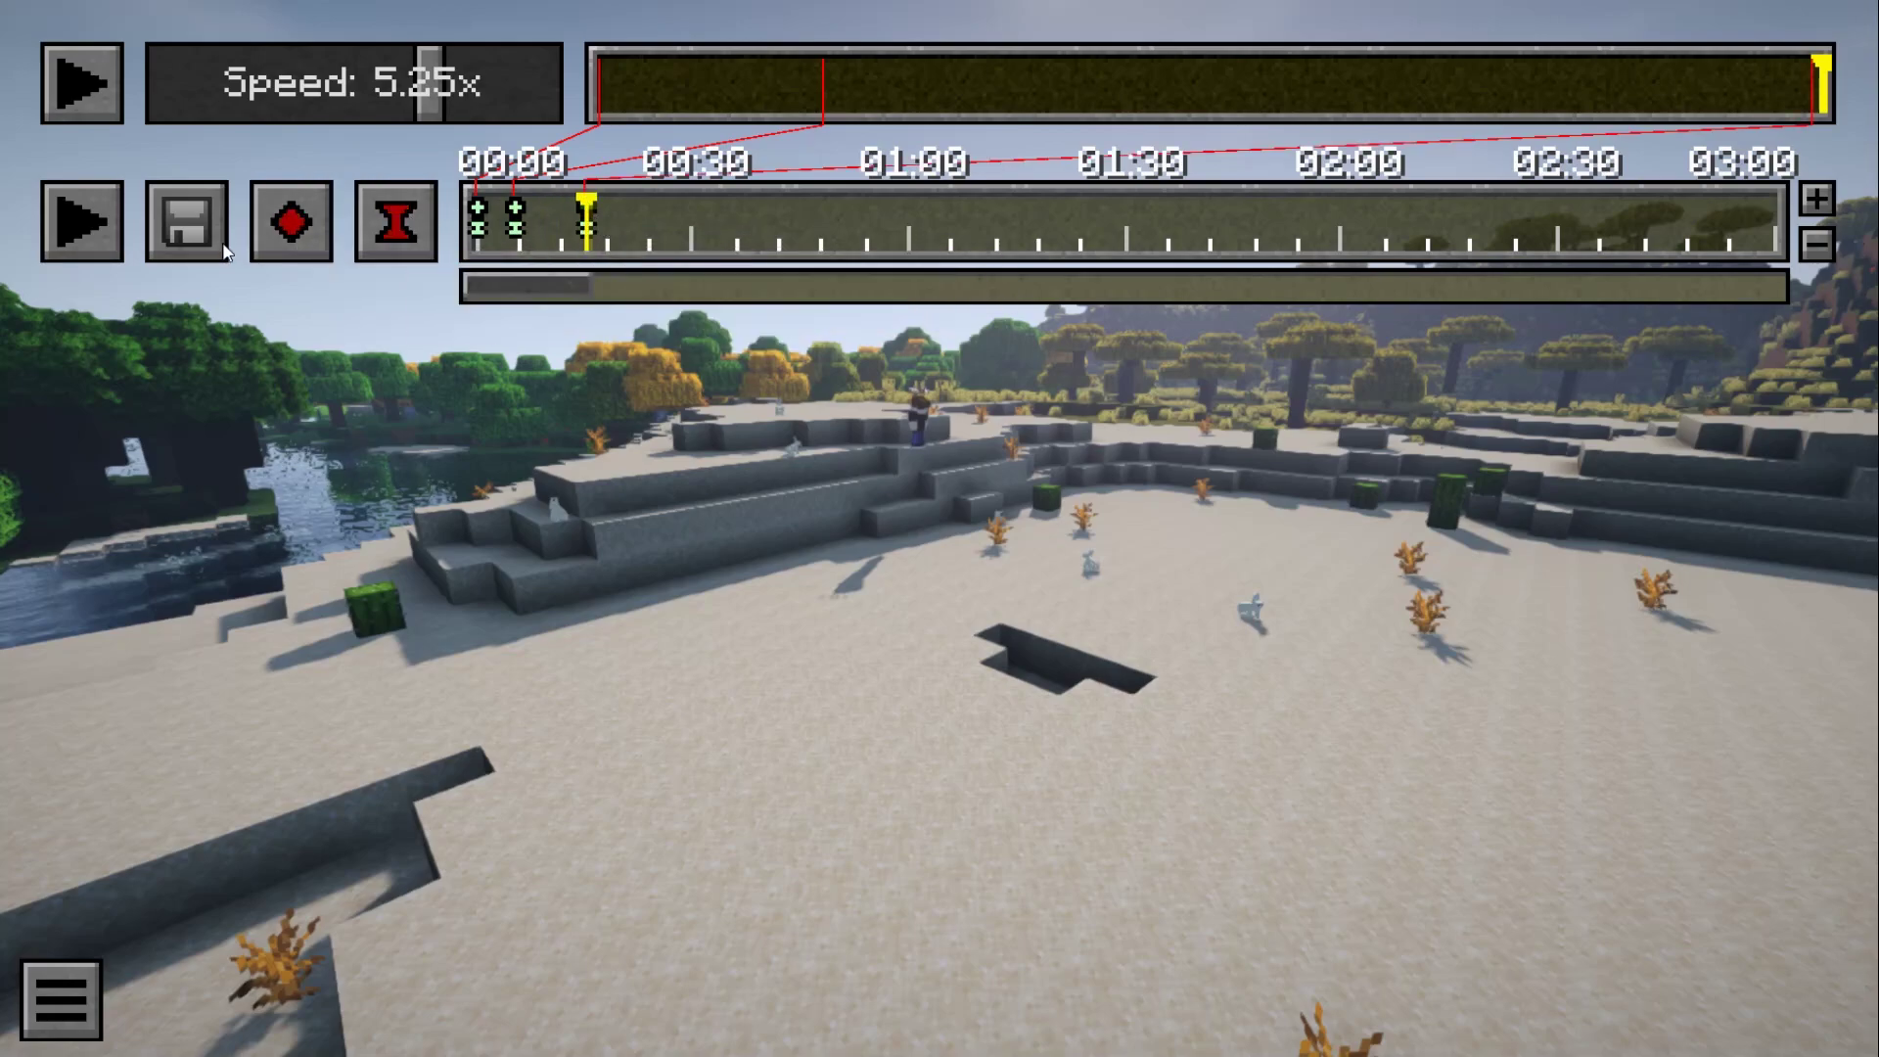
# - Open the render settings for the camera path and save its output file as 2021_08_01_11_51_45.mp4 in the Ep51 folder
pyautogui.moveTo(591, 199); pyautogui.dragTo(477, 200)
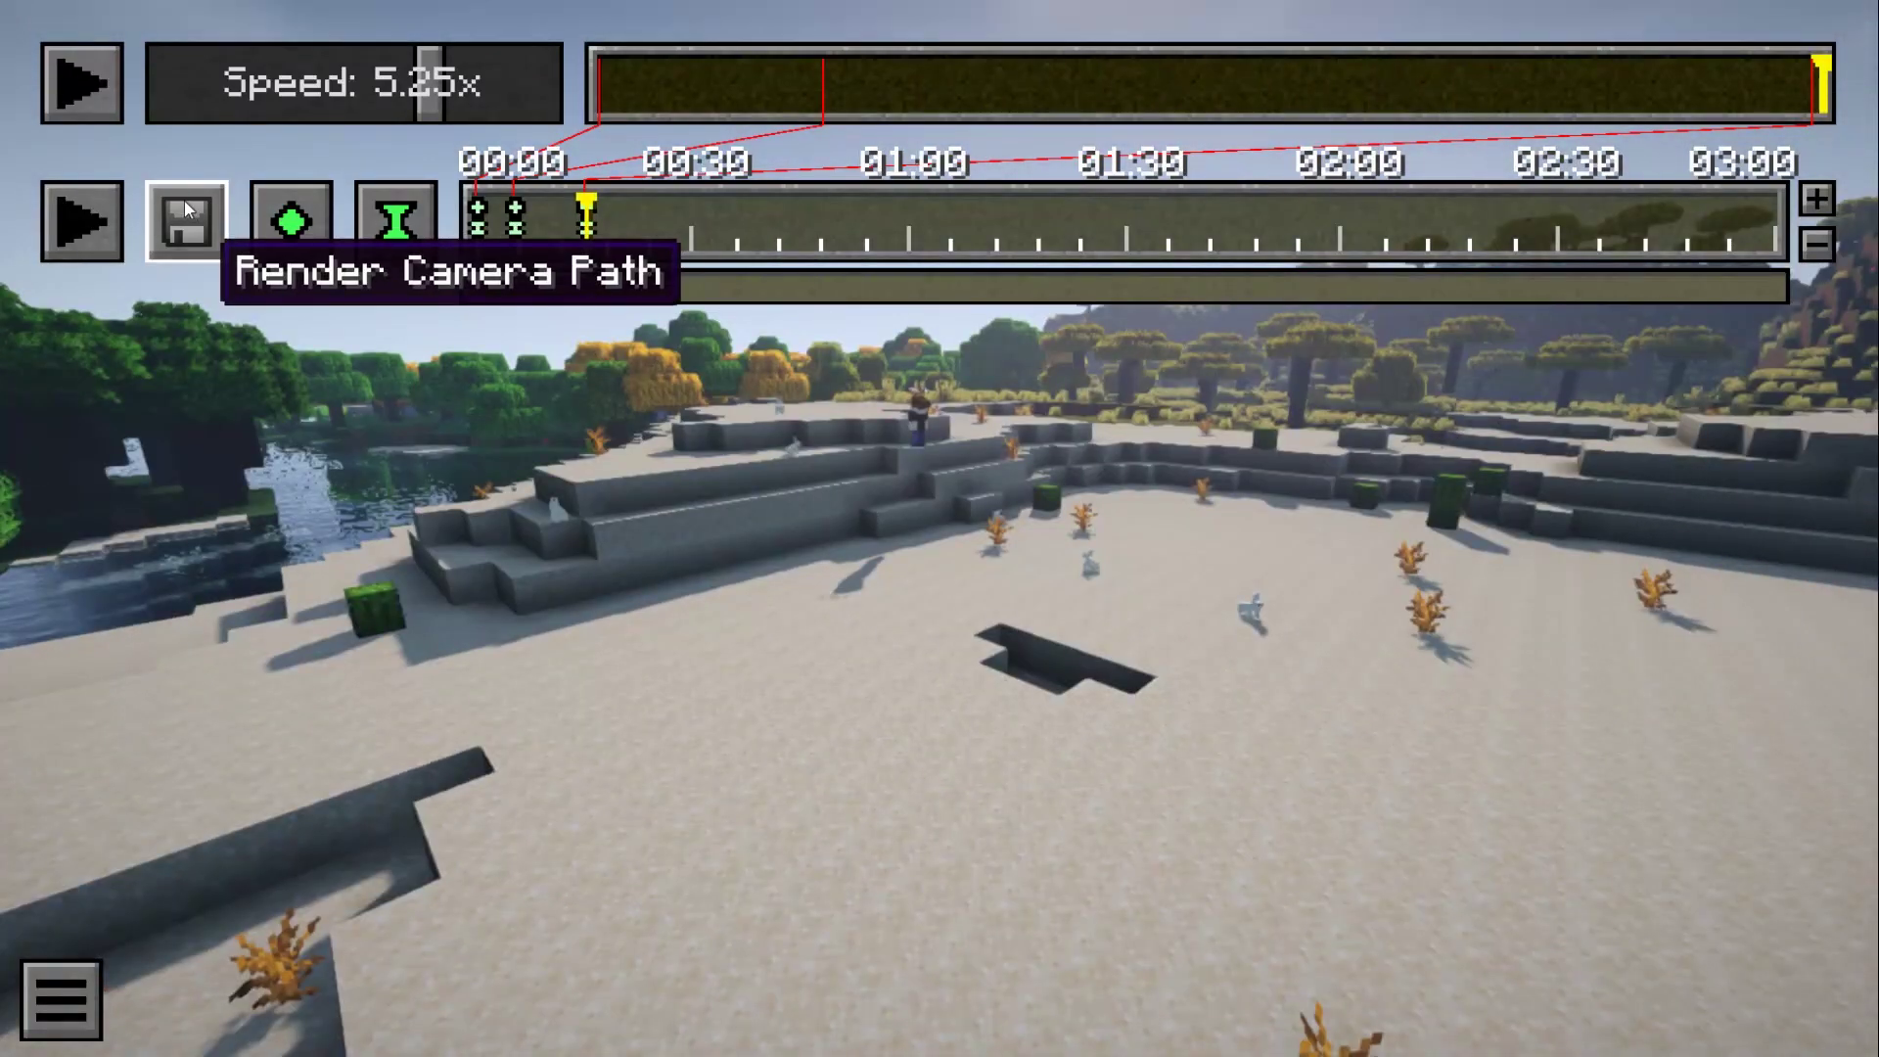
pyautogui.click(182, 198)
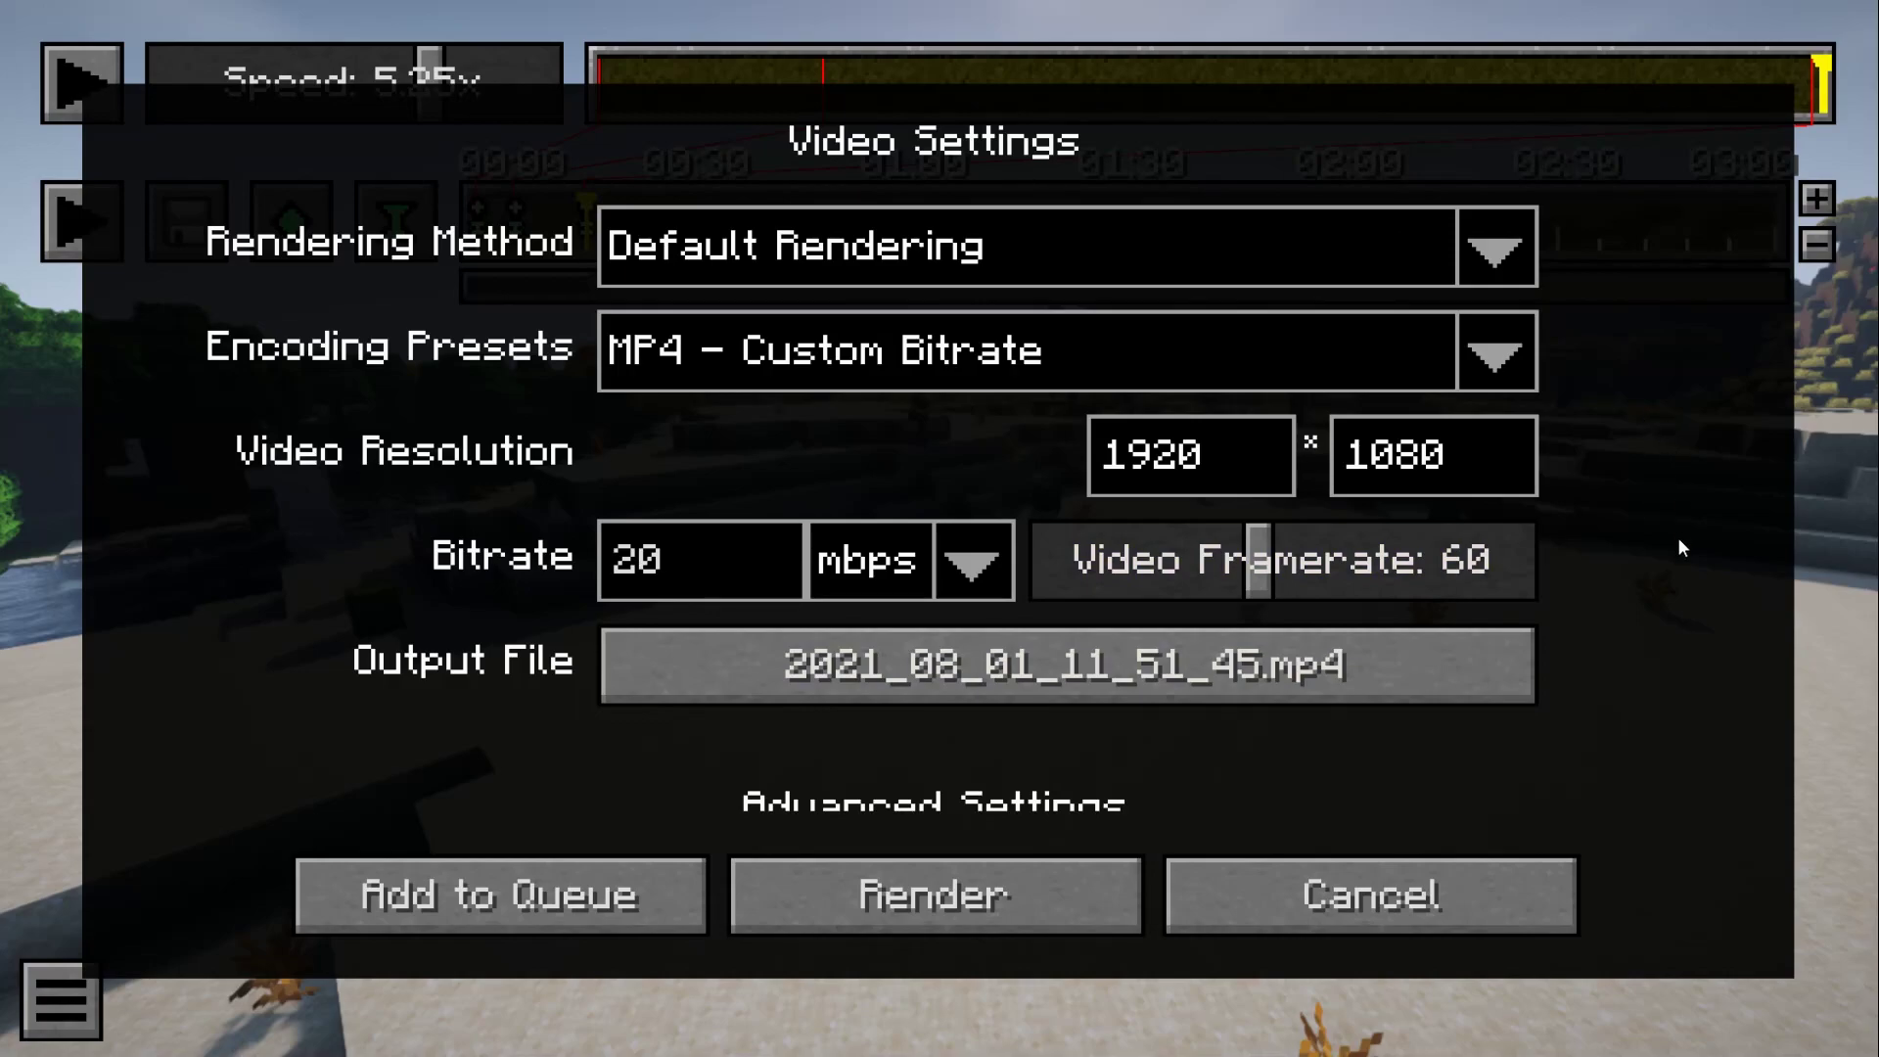
pyautogui.scroll(-5, 1660, 561)
pyautogui.scroll(-10, 1654, 567)
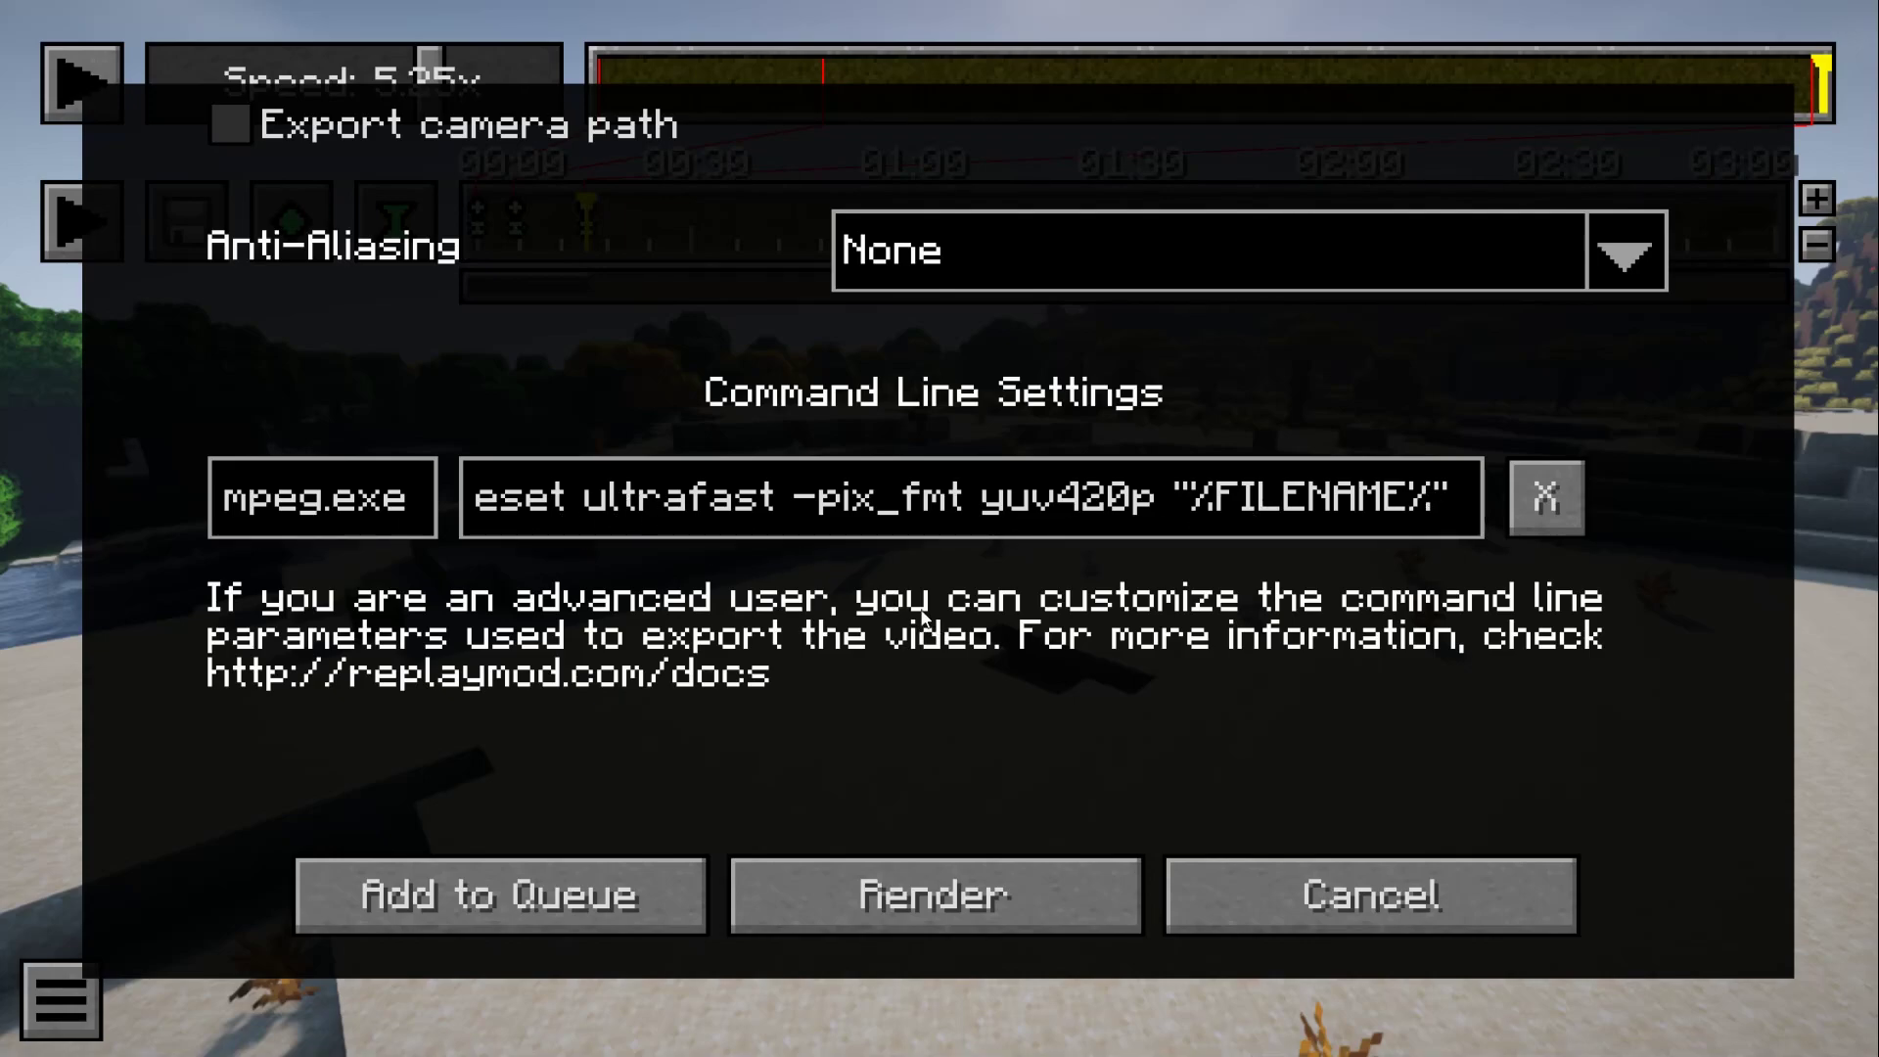
pyautogui.scroll(10, 972, 624)
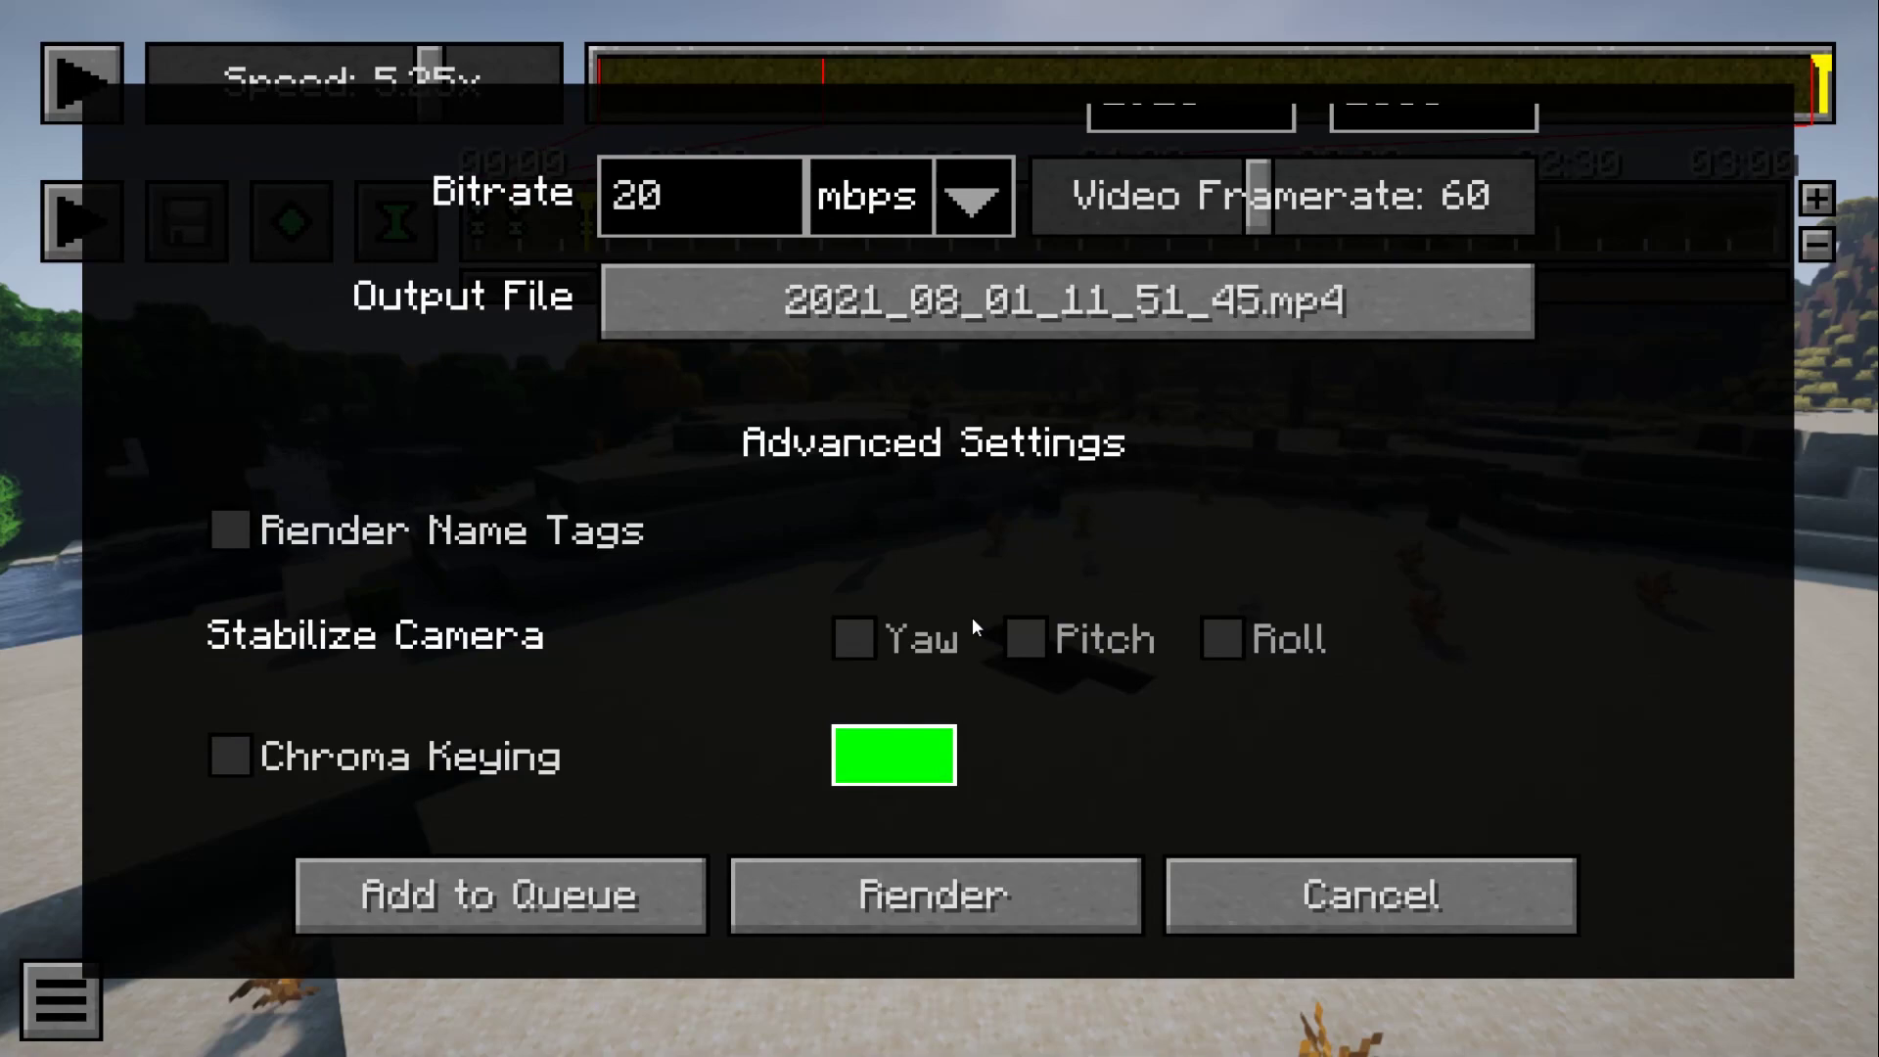
pyautogui.click(921, 683)
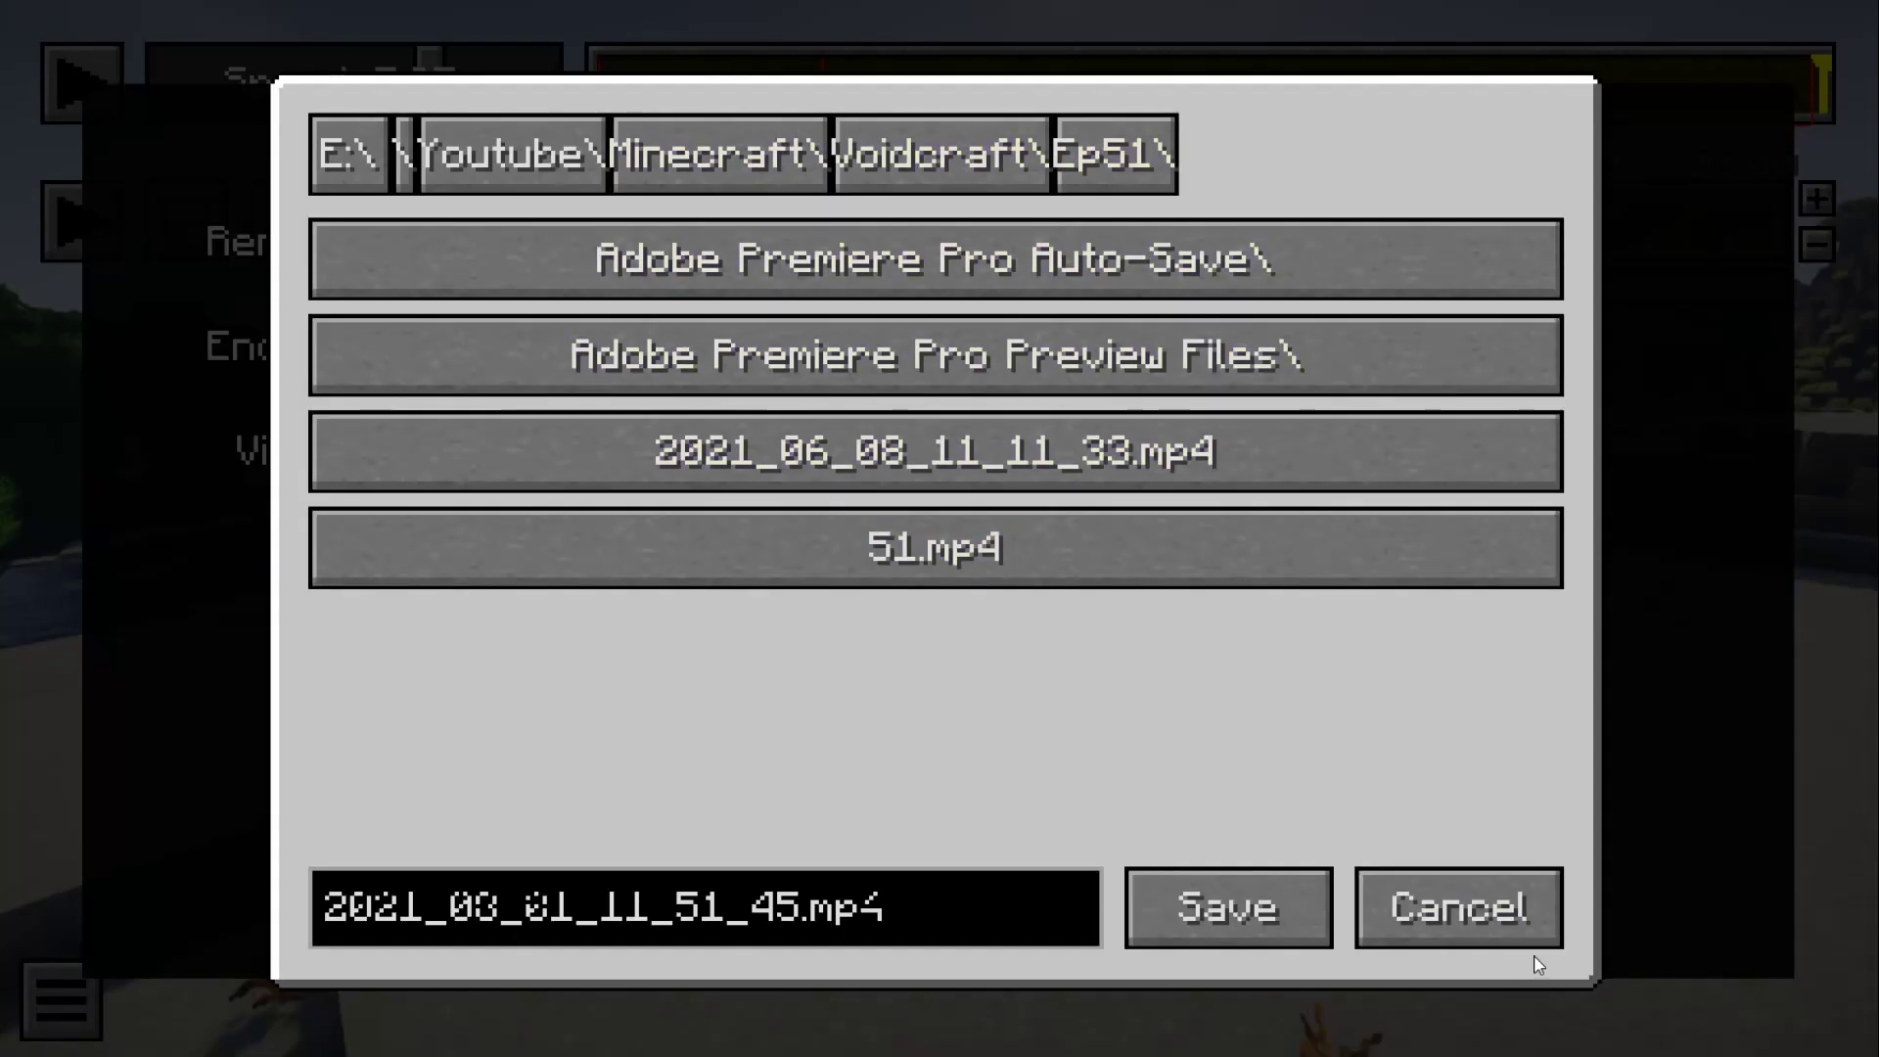
pyautogui.click(1218, 912)
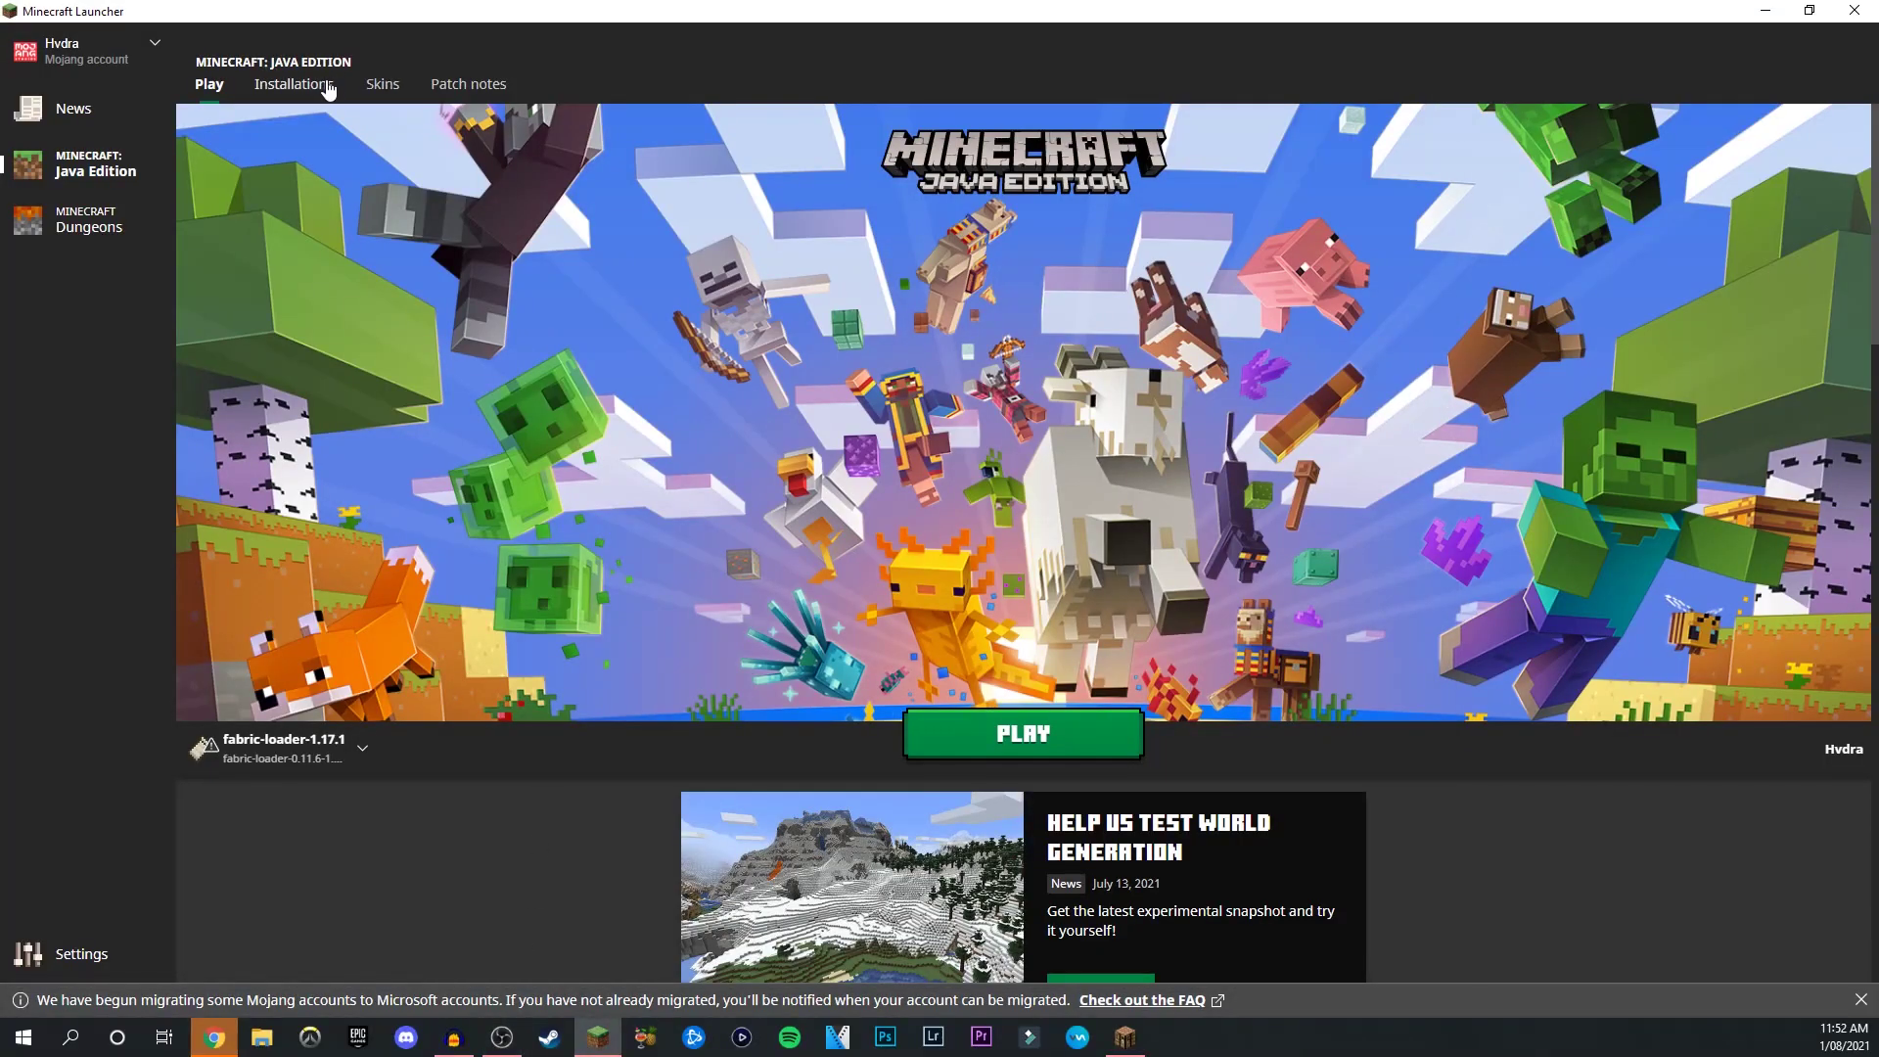
# - In the Minecraft Launcher, edit the fabric-loader-1.17.1 installation, examine the memory allocation in its JVM arguments, and save the installation
pyautogui.click(326, 87)
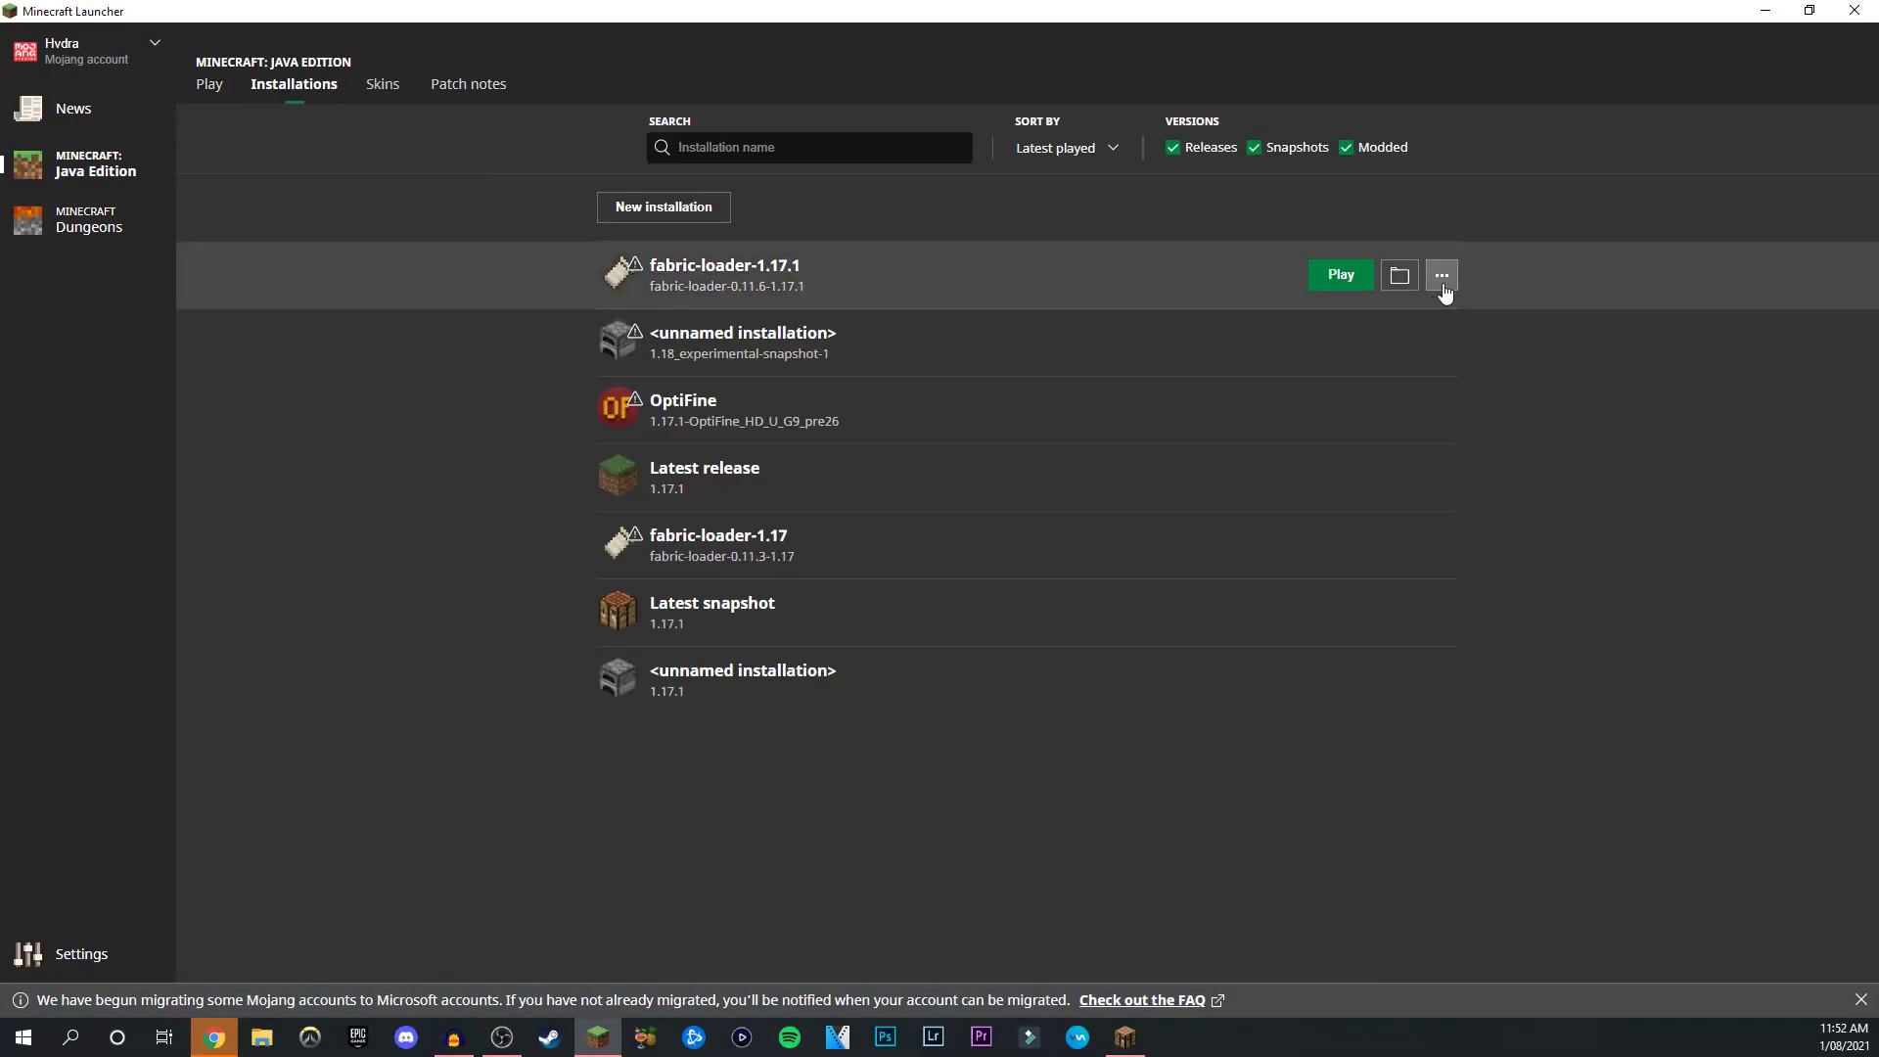
pyautogui.click(1441, 275)
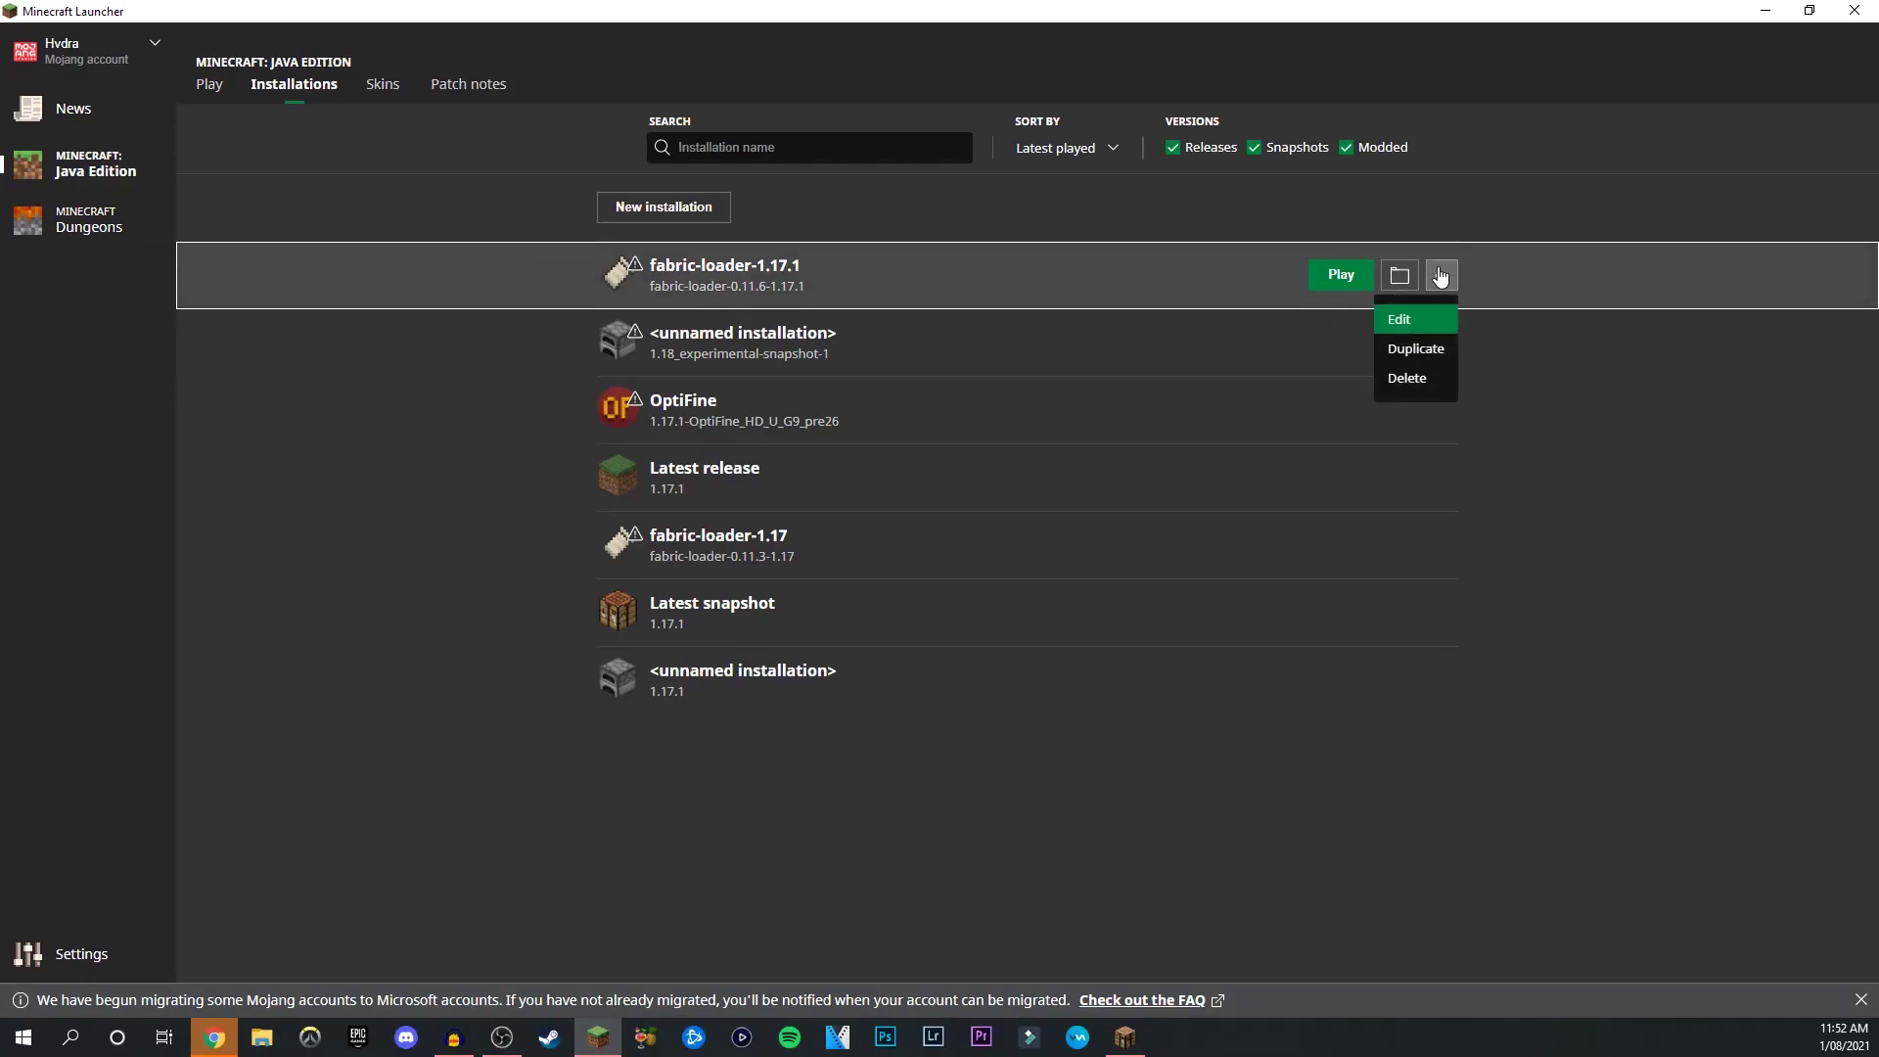
pyautogui.click(1406, 315)
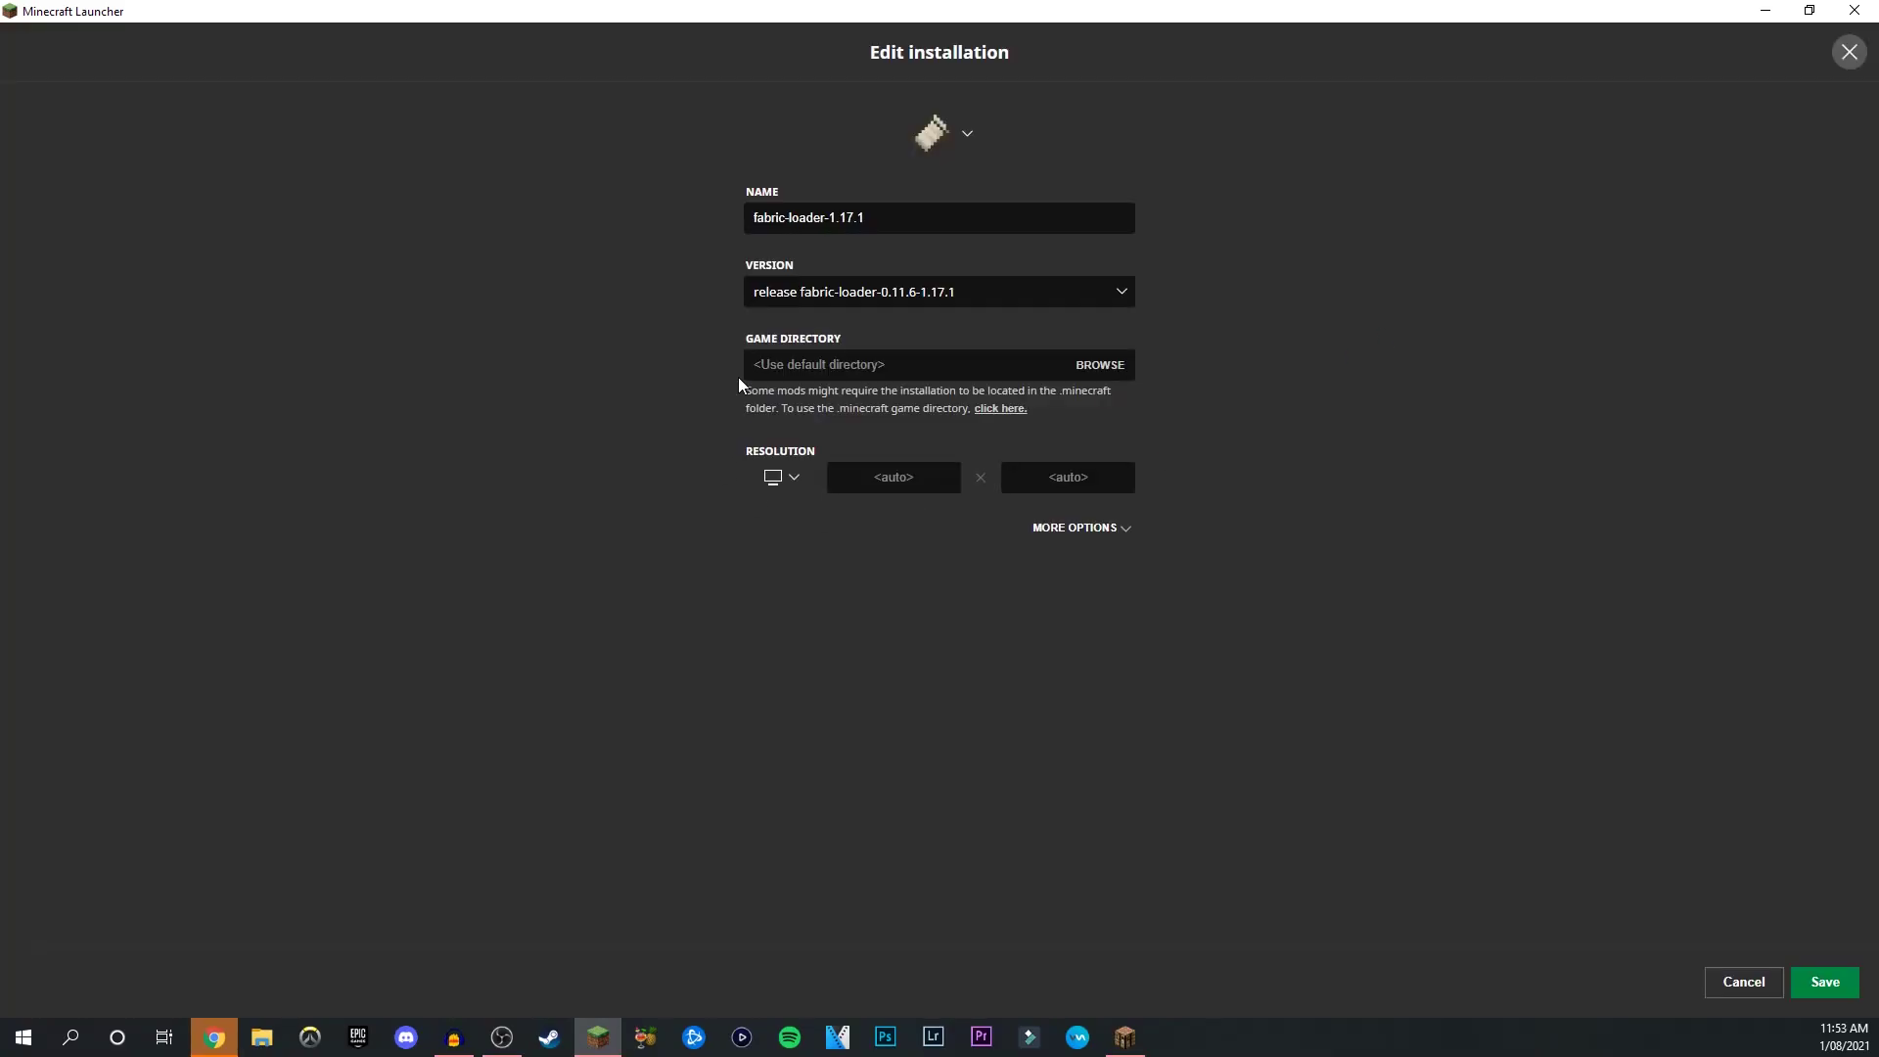
pyautogui.click(1077, 526)
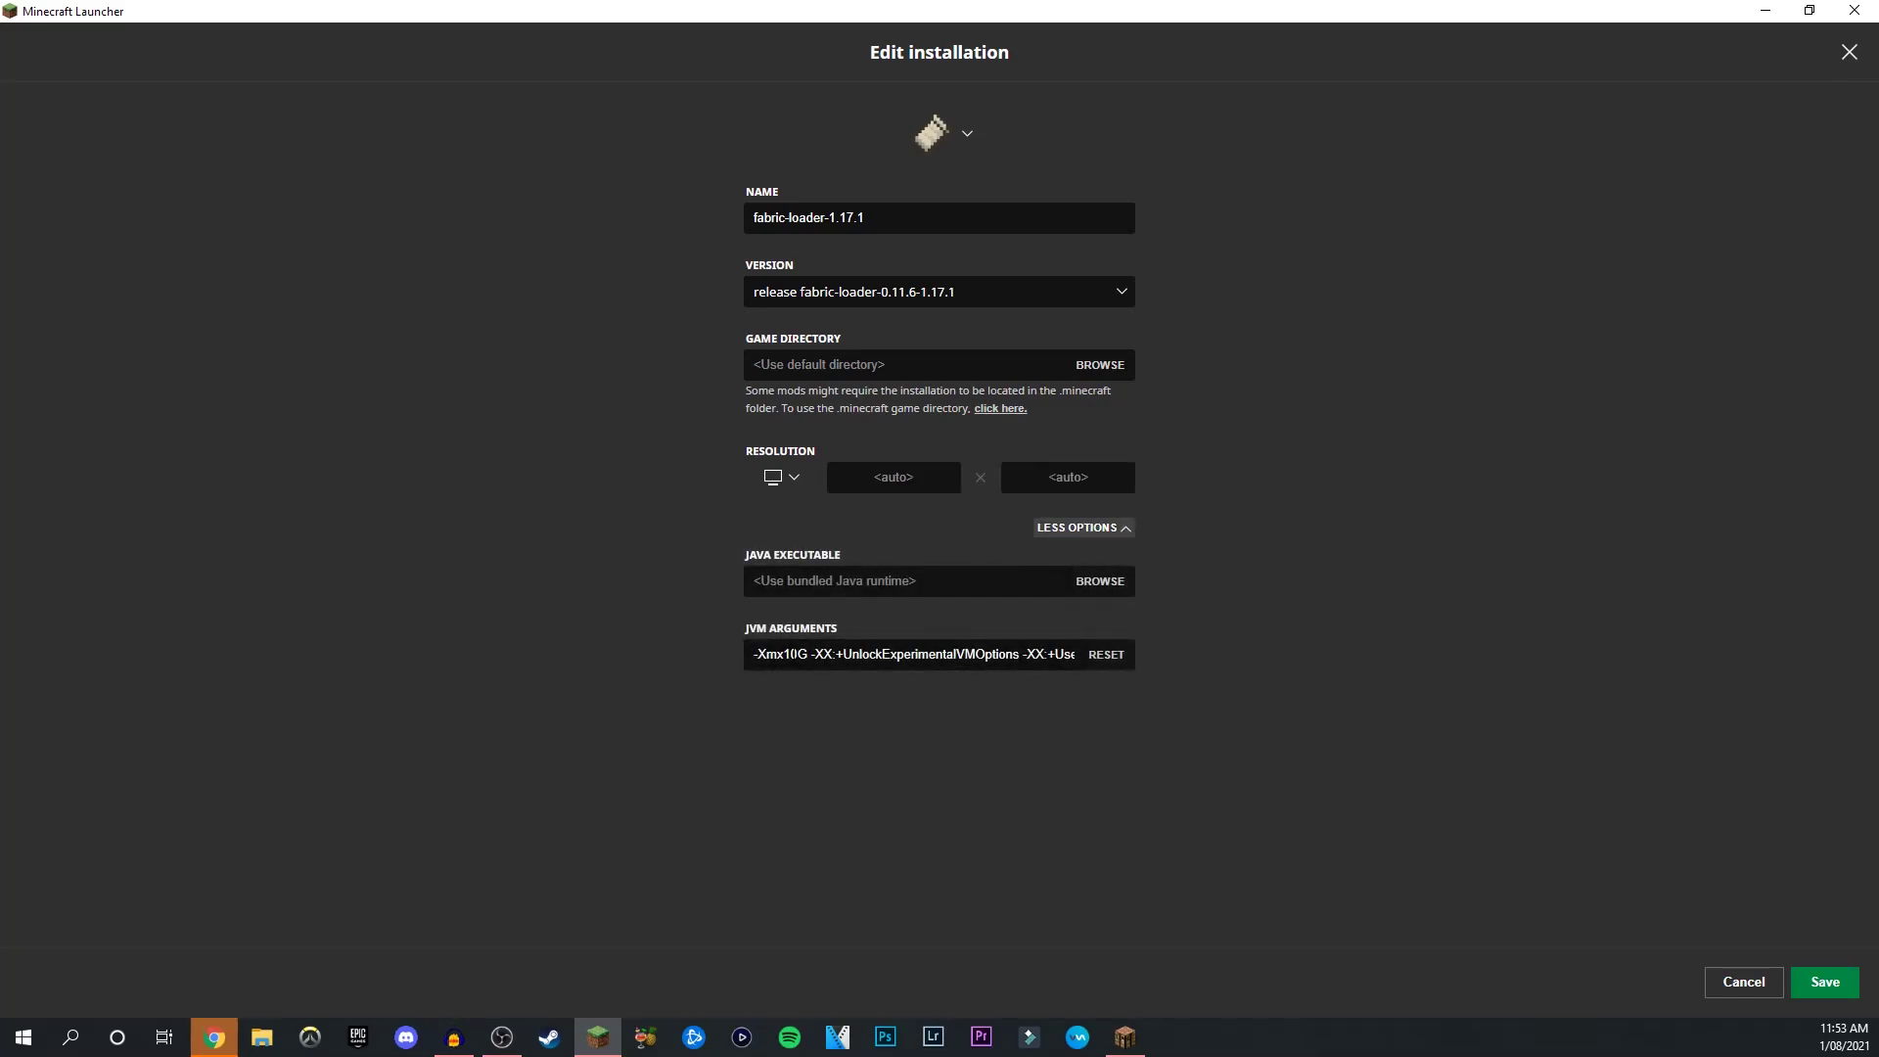
pyautogui.click(787, 654)
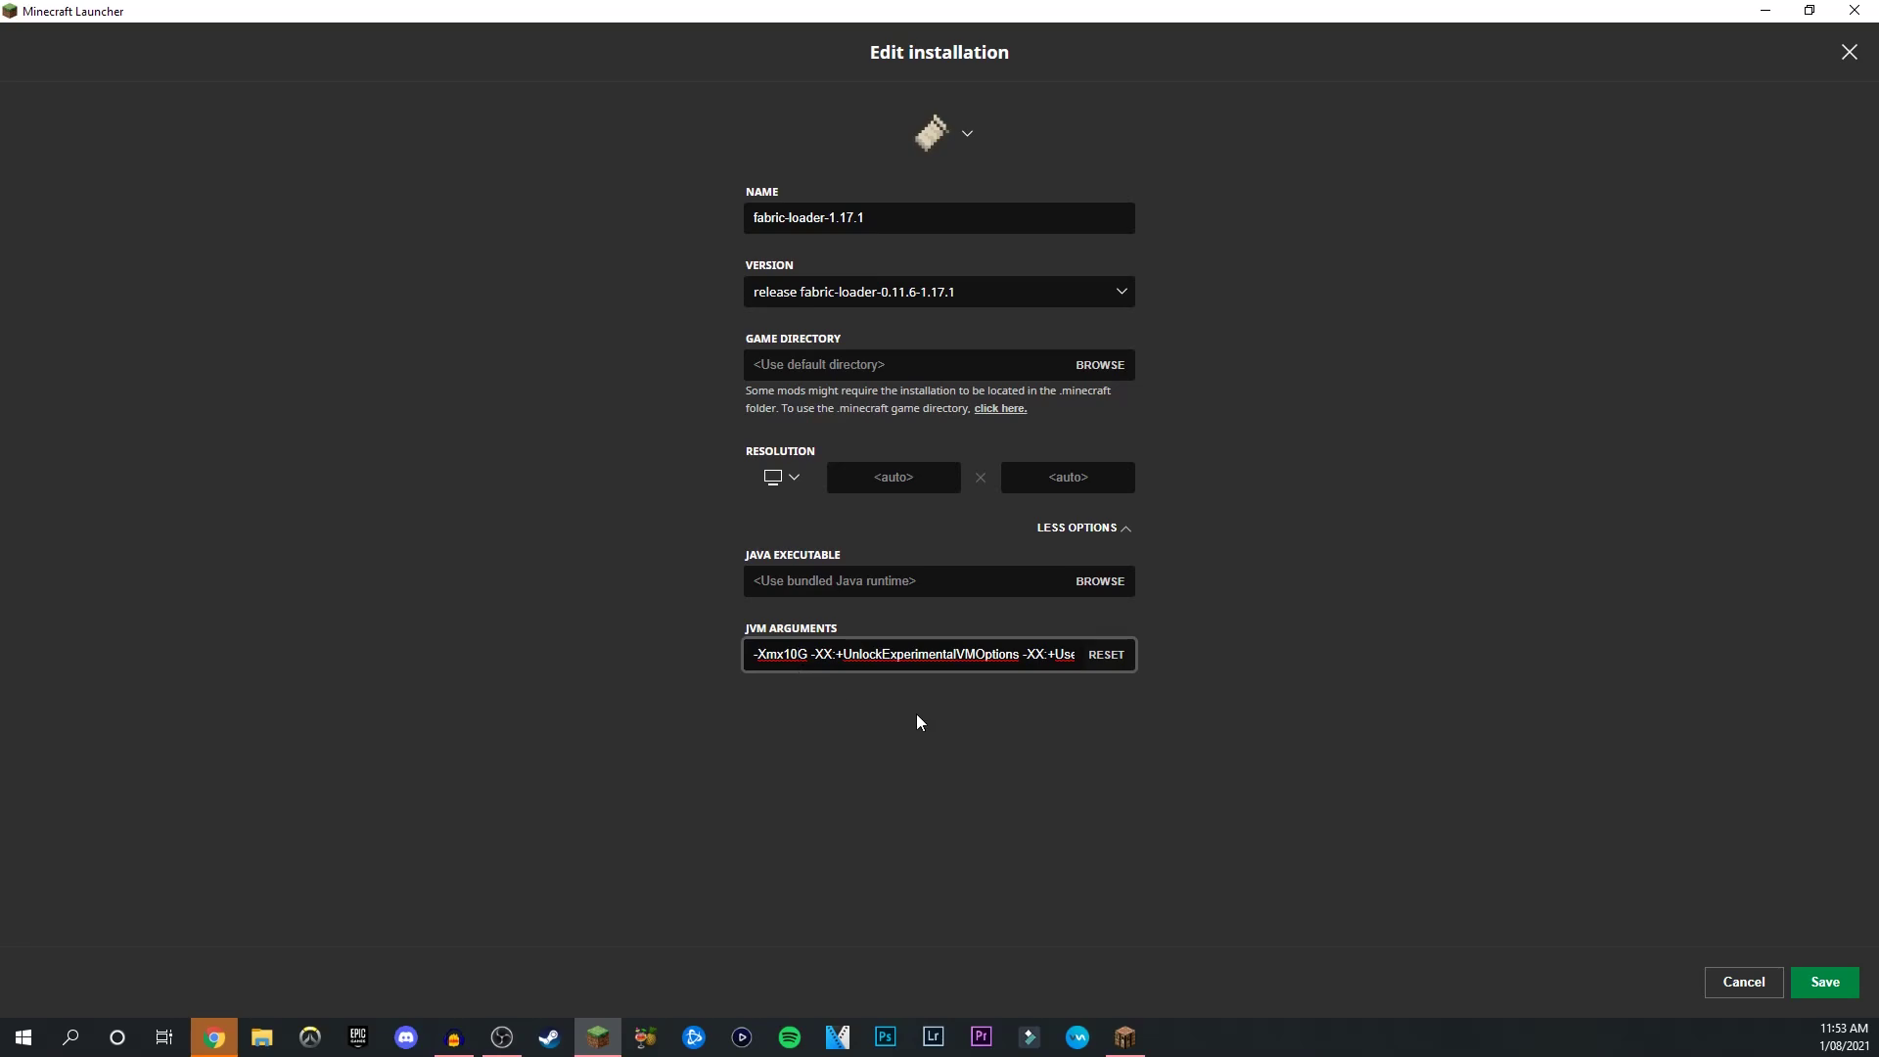
pyautogui.click(1826, 981)
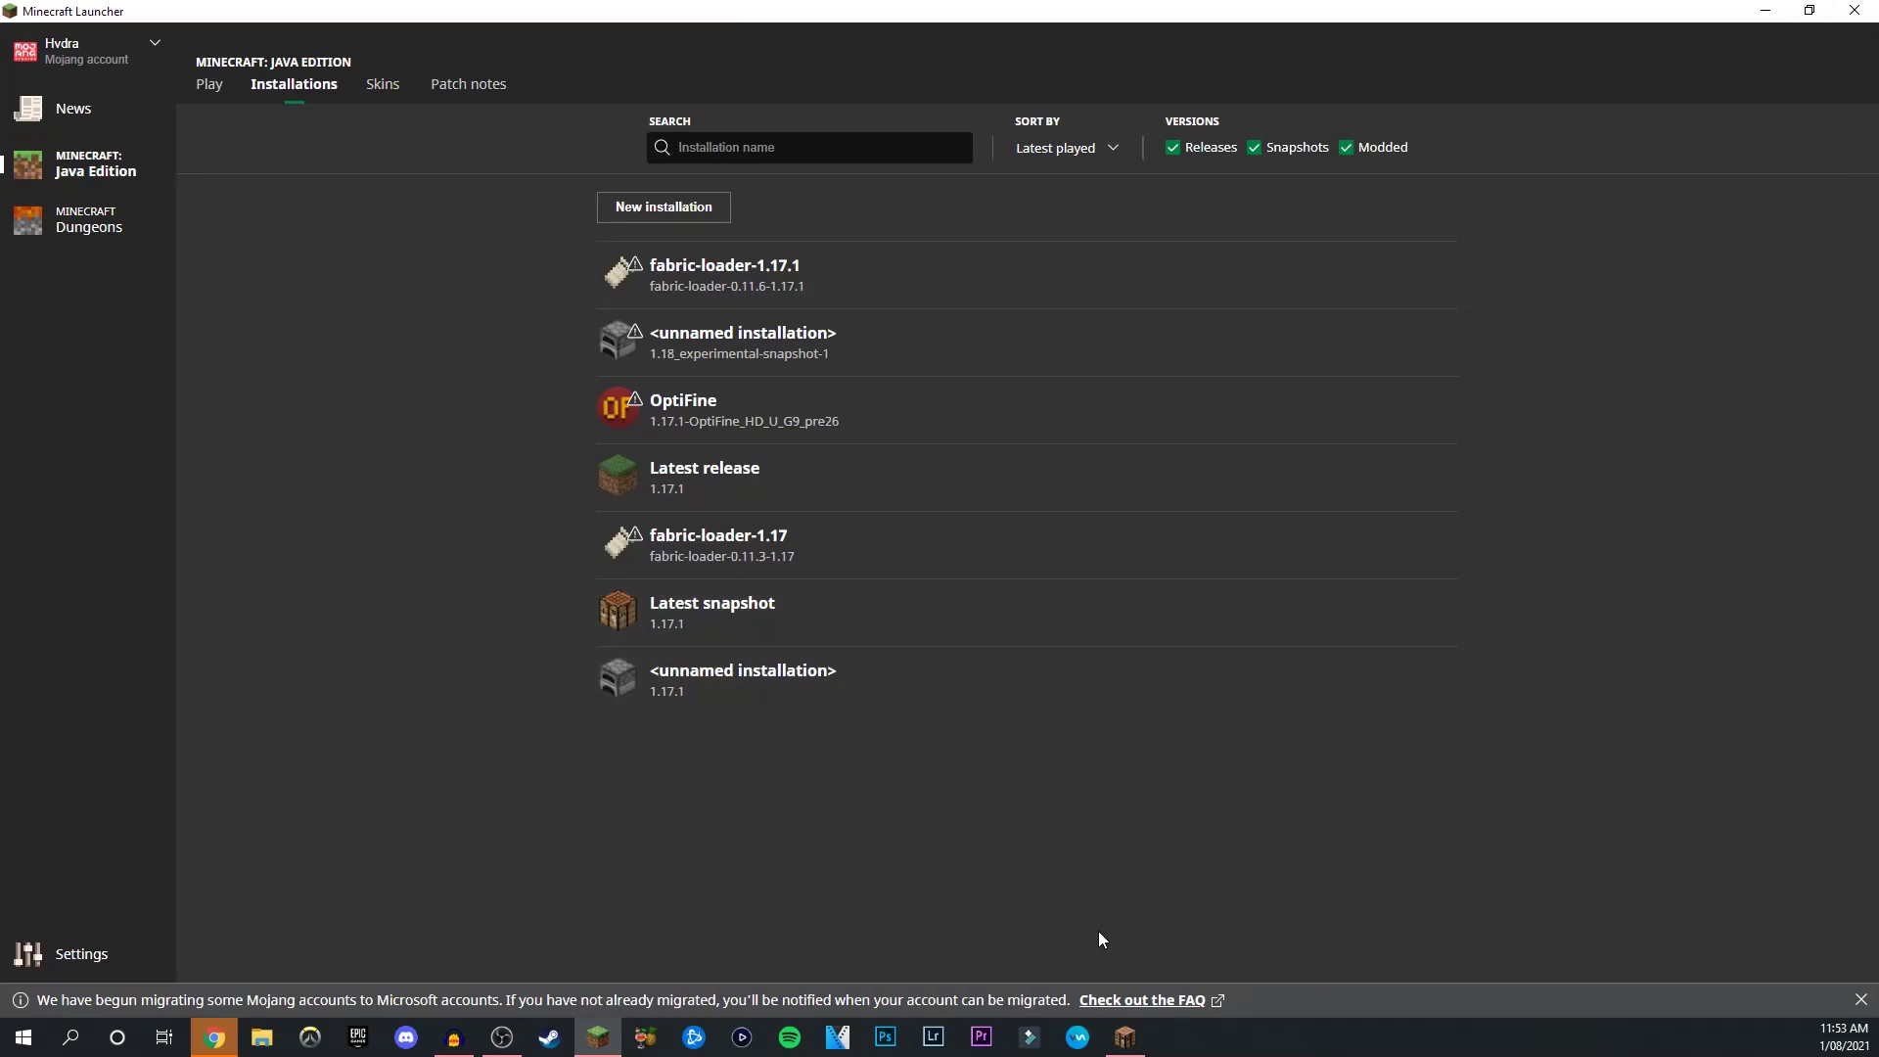
# - Minimize the launcher, browser and Audacity windows to show the desktop
pyautogui.click(501, 1038)
pyautogui.click(525, 1038)
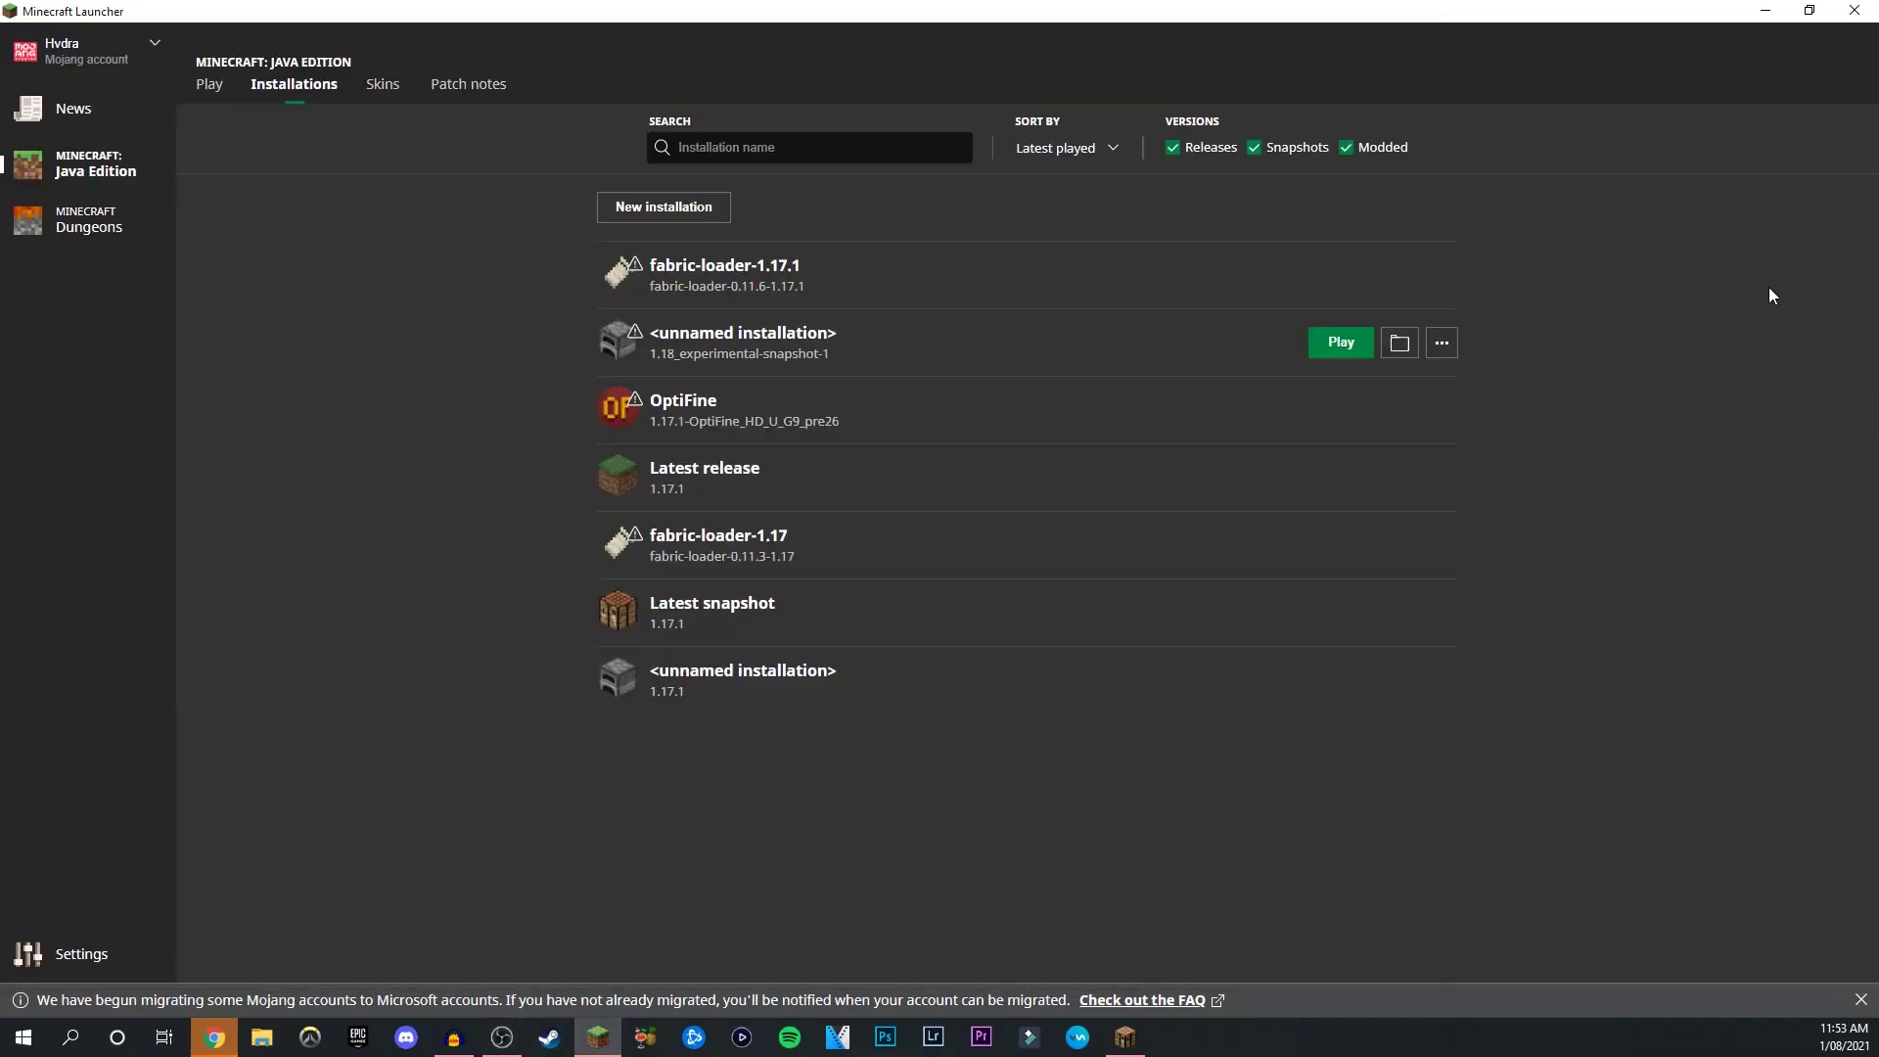
pyautogui.click(1764, 9)
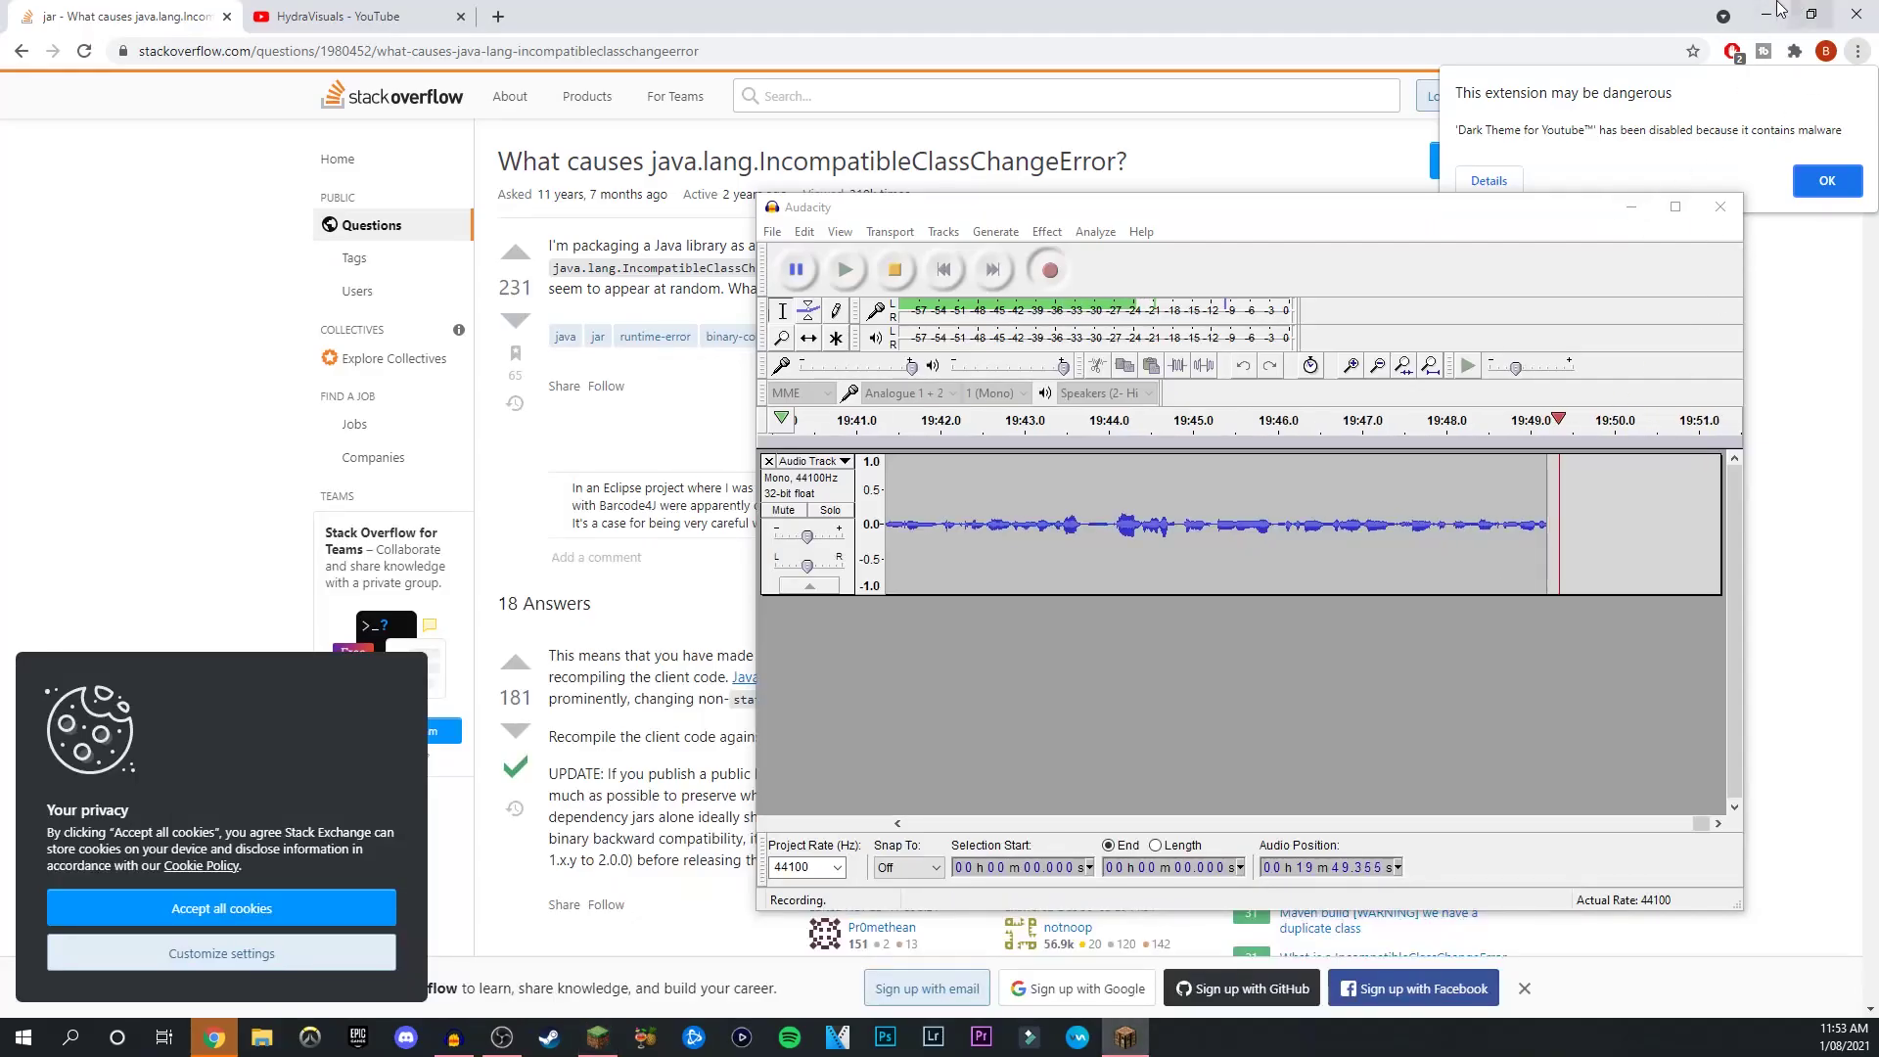
pyautogui.click(1767, 13)
pyautogui.click(1632, 207)
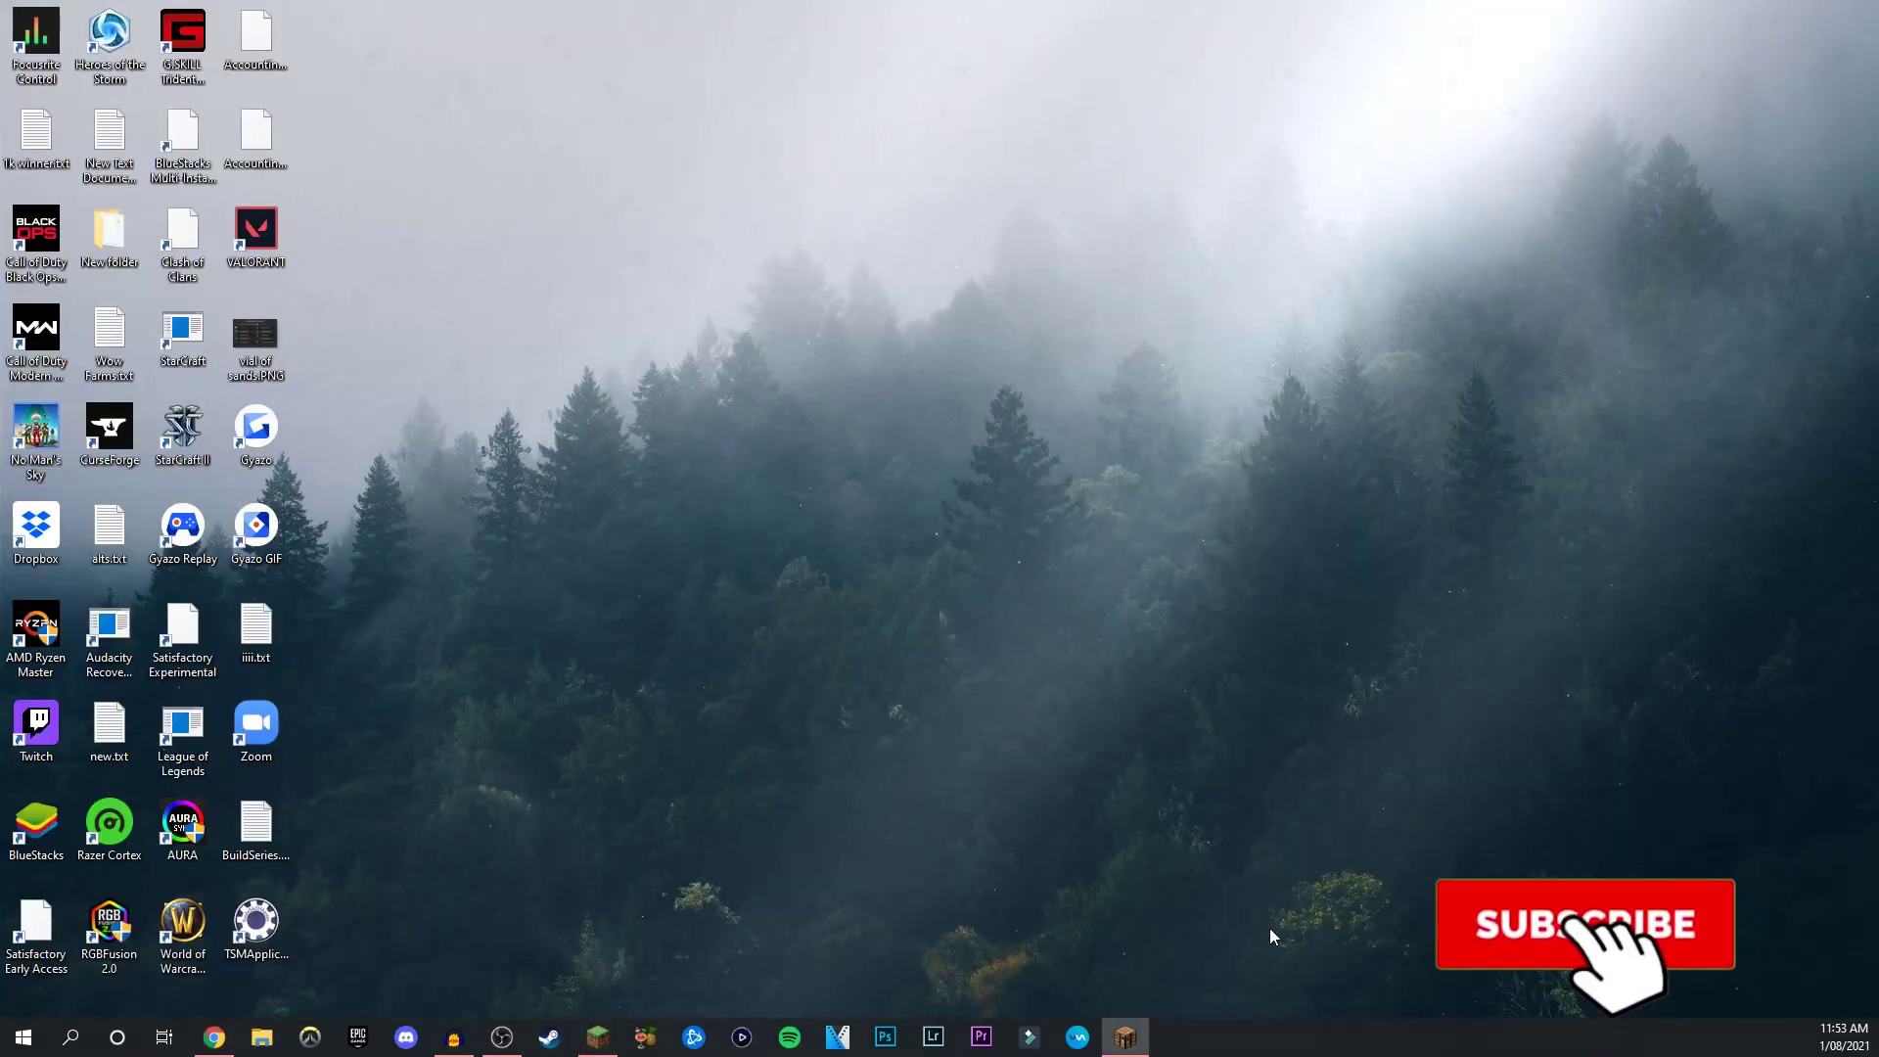